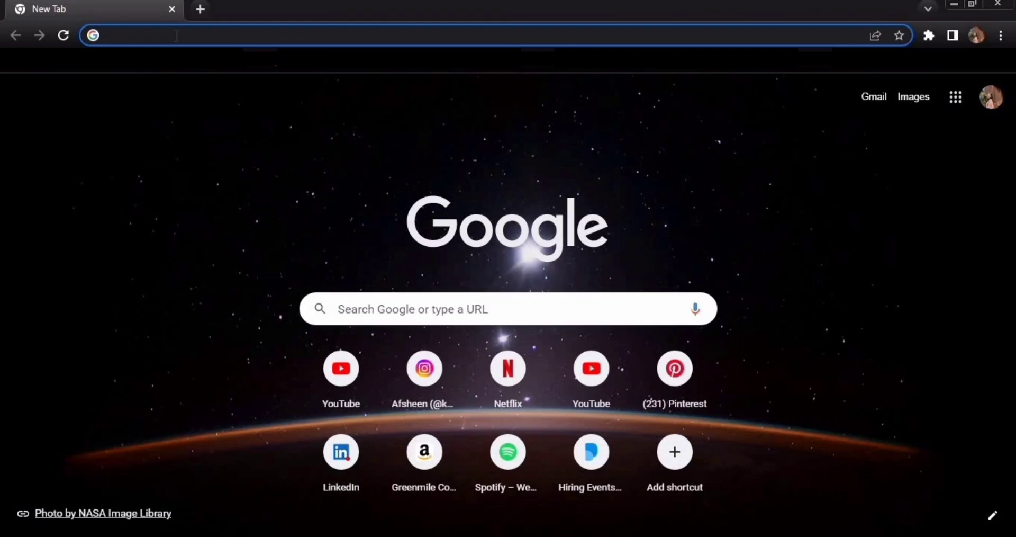
# - Search the web for 'indigo airlines' and open the official IndiGo website
pyautogui.write('indigo')
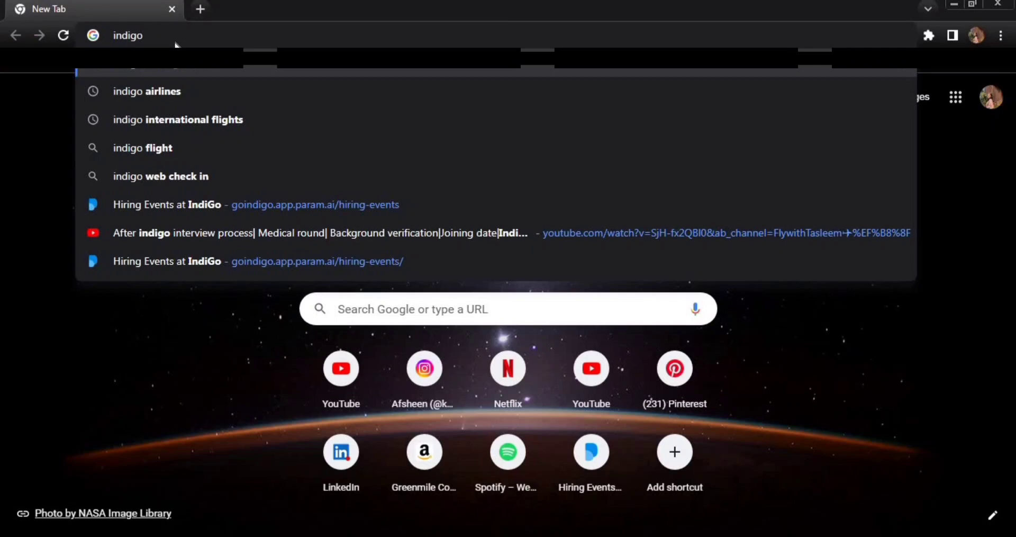
pyautogui.press('Down')
pyautogui.press('Return')
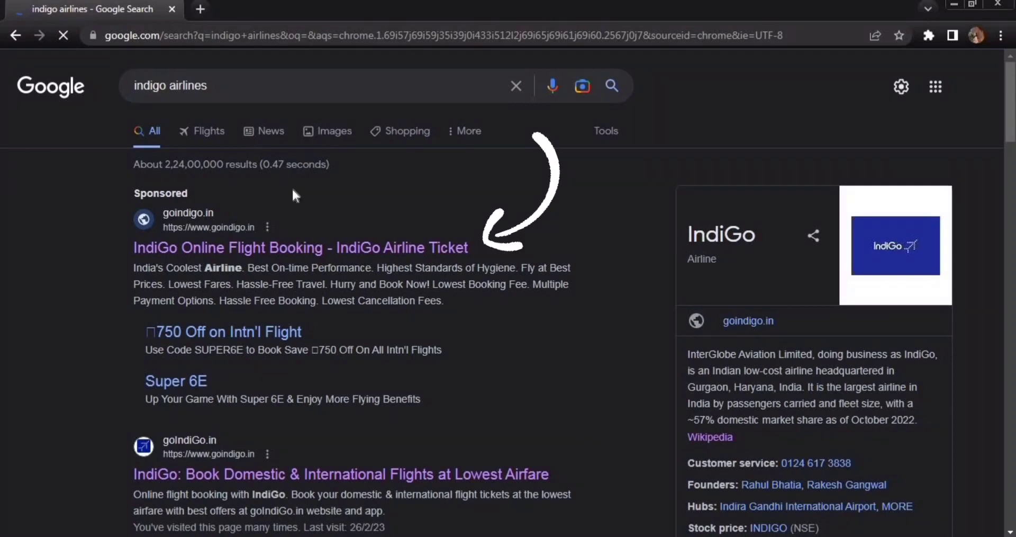
pyautogui.click(302, 247)
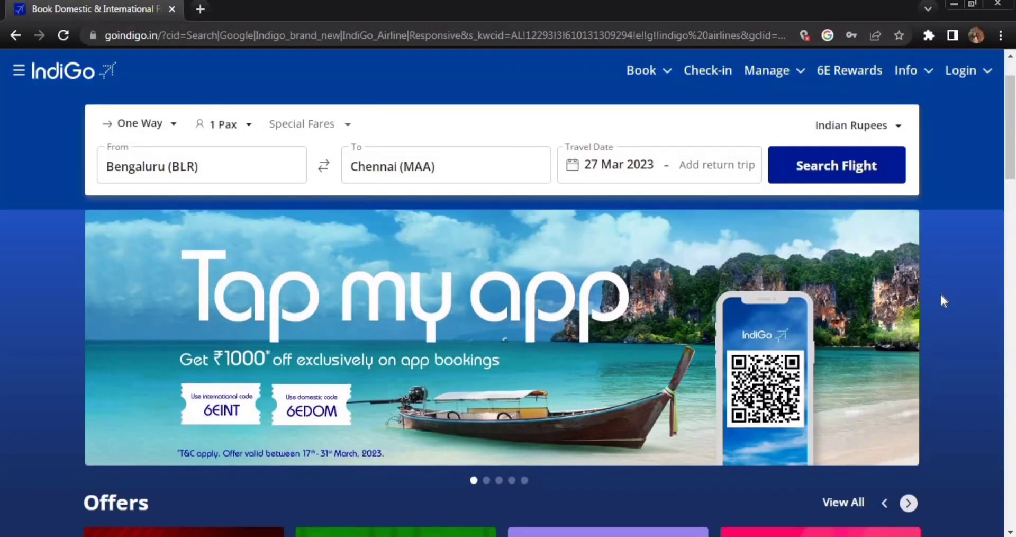
# - Scroll down to the IndiGo website footer and open the careers site
pyautogui.scroll(-9, 941, 297)
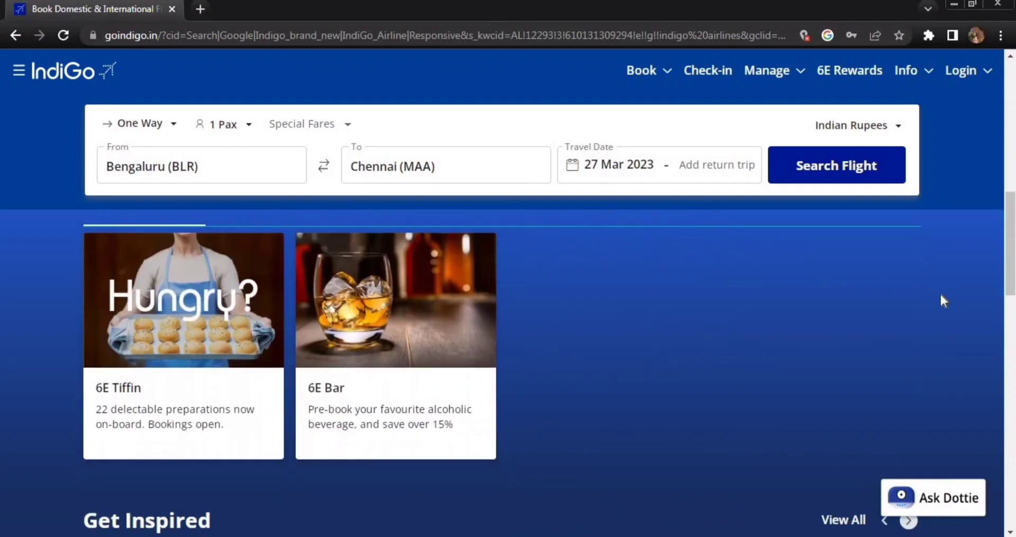
pyautogui.scroll(-10, 941, 295)
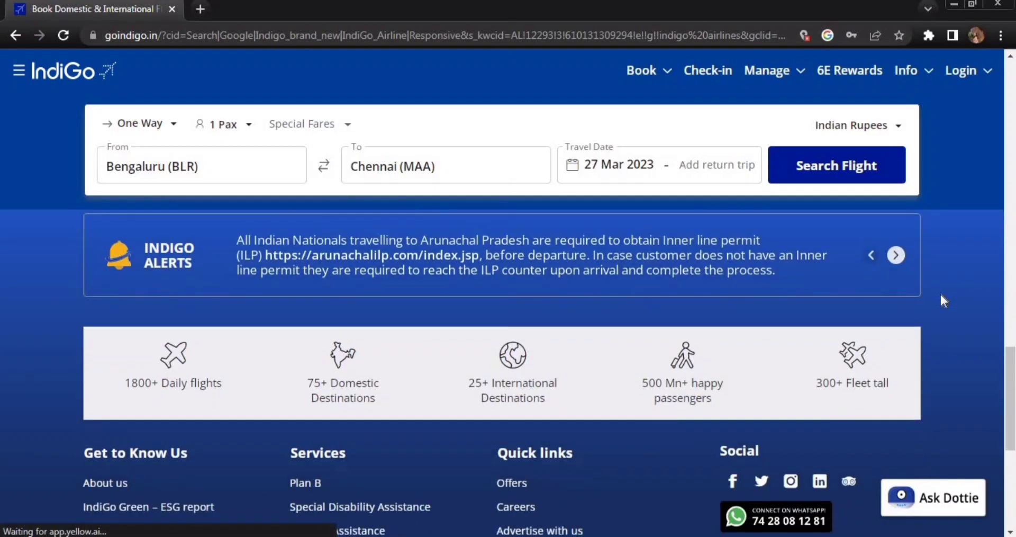
pyautogui.scroll(-4, 941, 301)
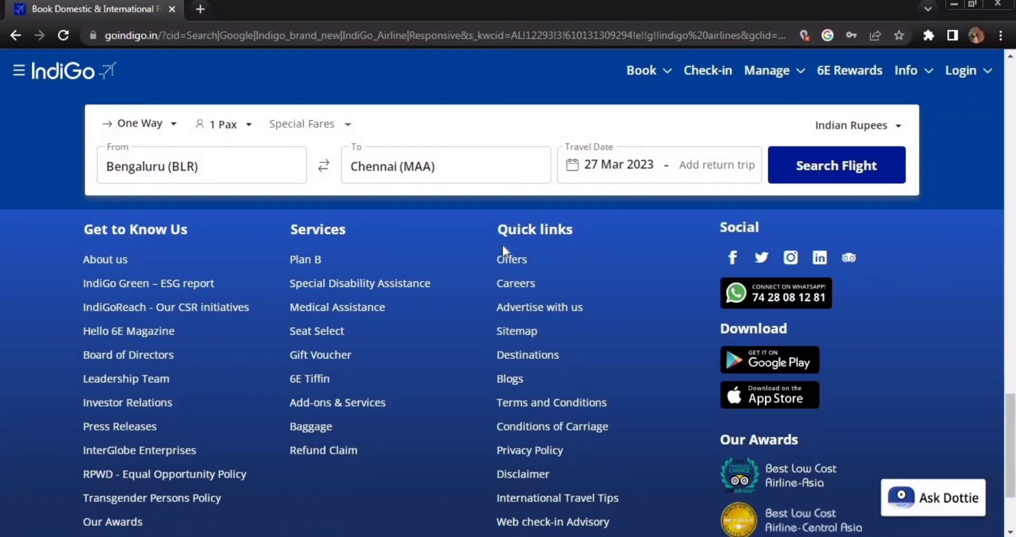
pyautogui.click(520, 285)
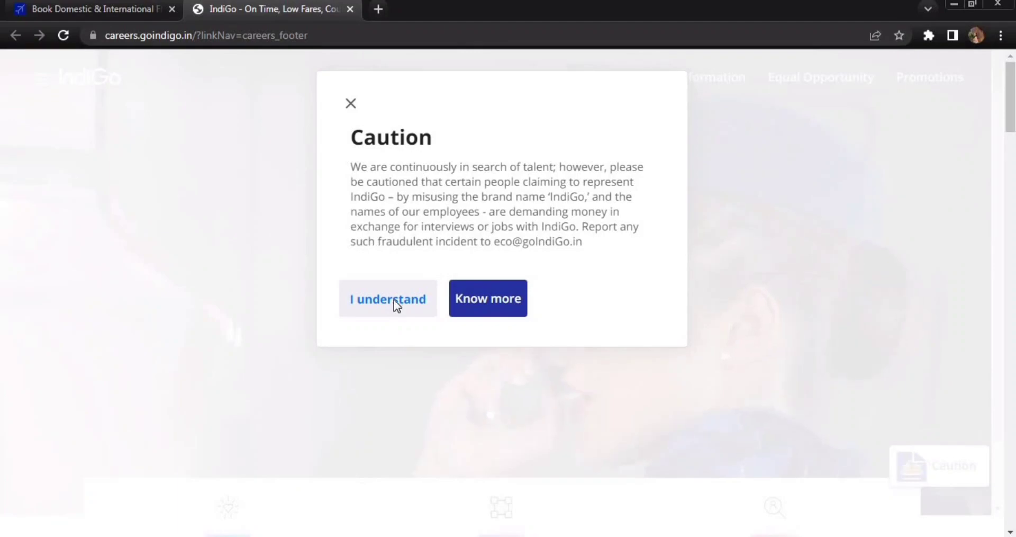
# - Dismiss the fraud caution notice and scroll down to the Departments section
pyautogui.click(395, 300)
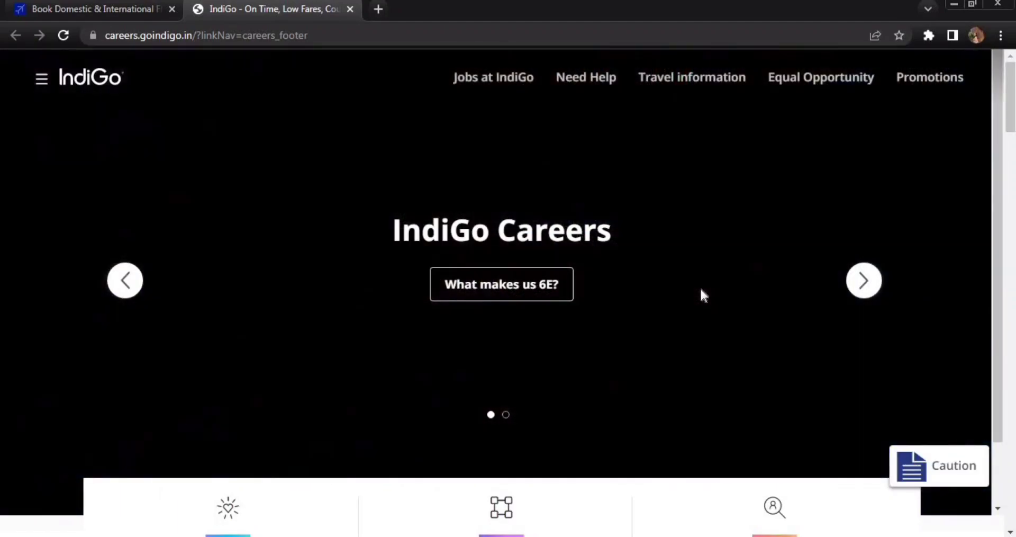
pyautogui.scroll(-3, 701, 290)
pyautogui.scroll(-10, 701, 294)
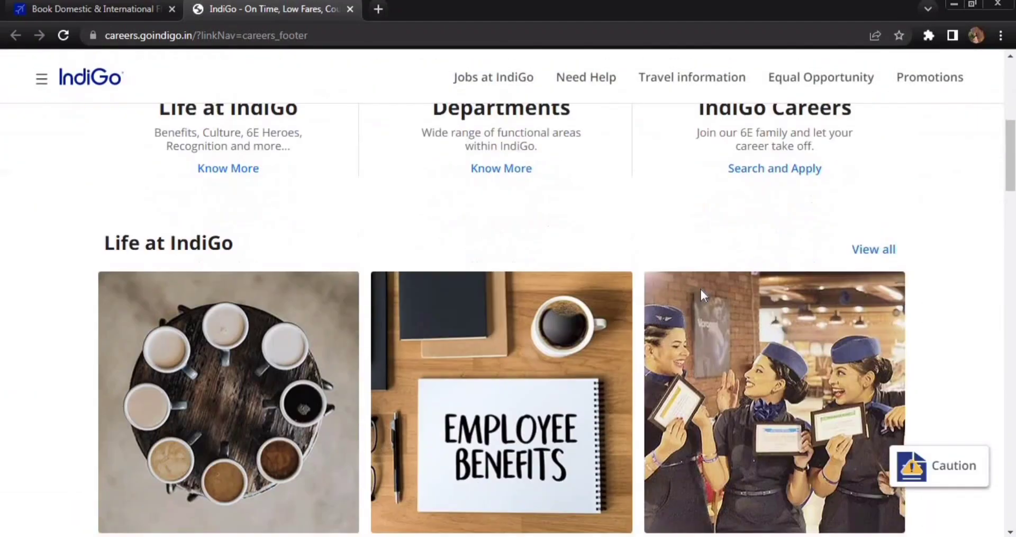
pyautogui.scroll(-10, 703, 297)
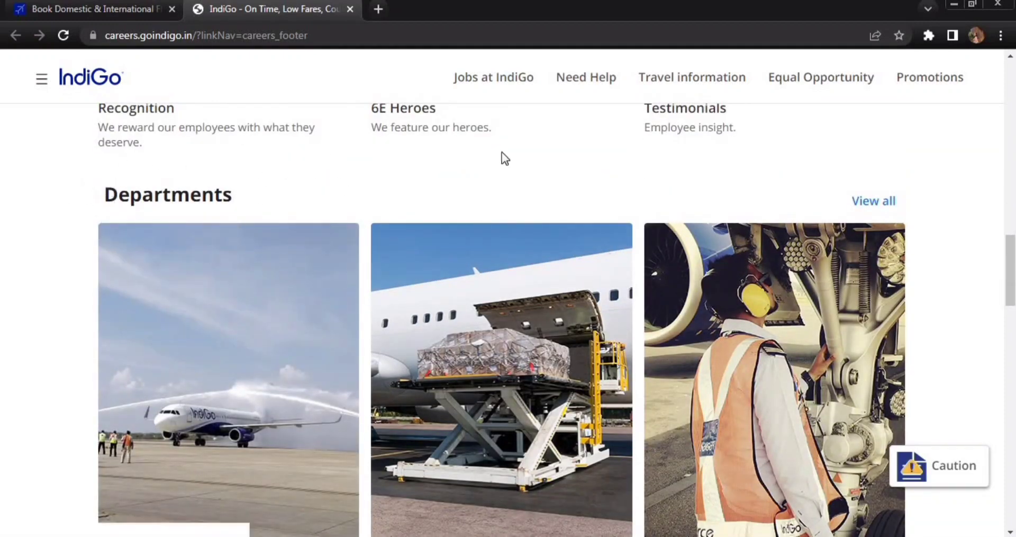
pyautogui.scroll(-2, 595, 198)
pyautogui.scroll(-8, 597, 201)
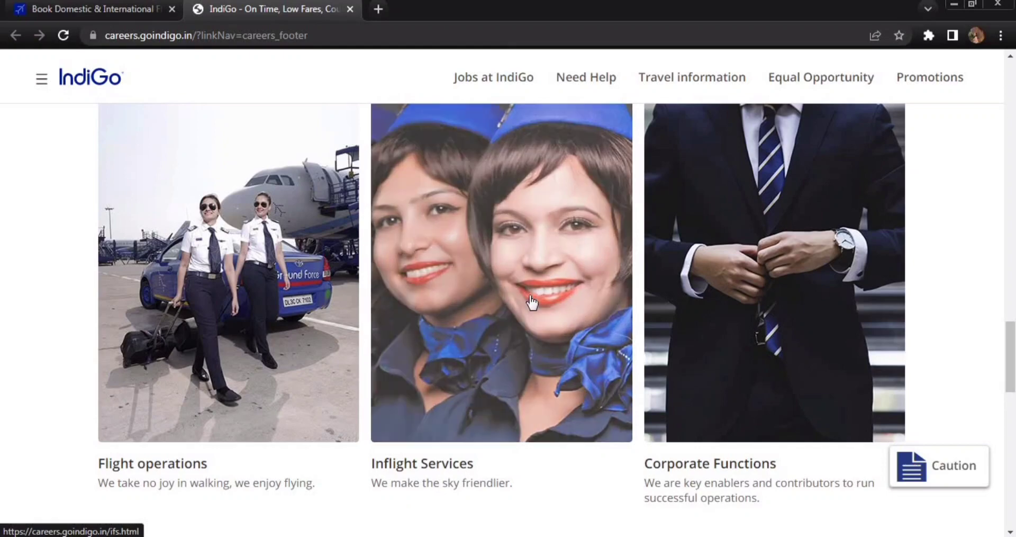
# - Open the Inflight Services (Cabin Crew) department page and scroll to View all Jobs
pyautogui.click(529, 296)
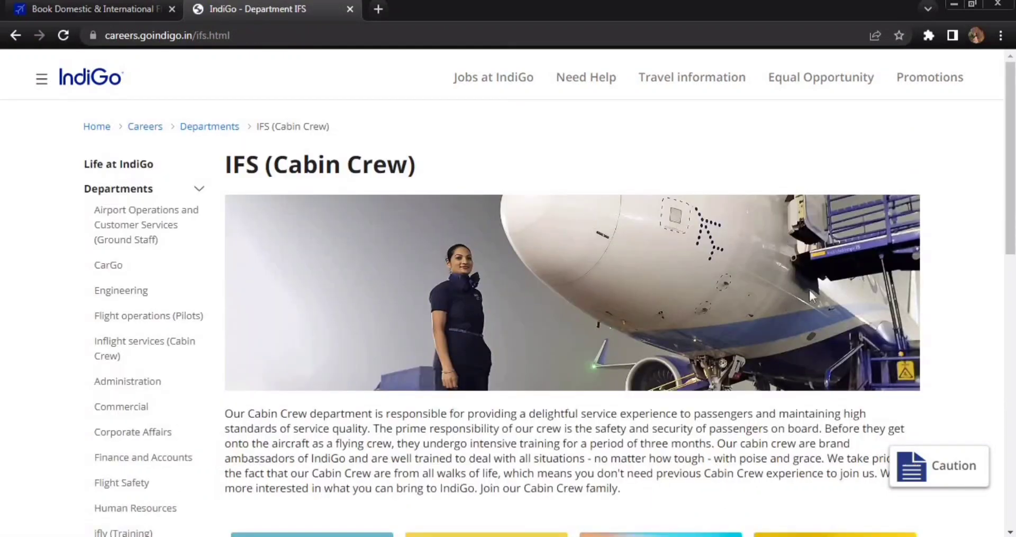
pyautogui.scroll(-5, 799, 295)
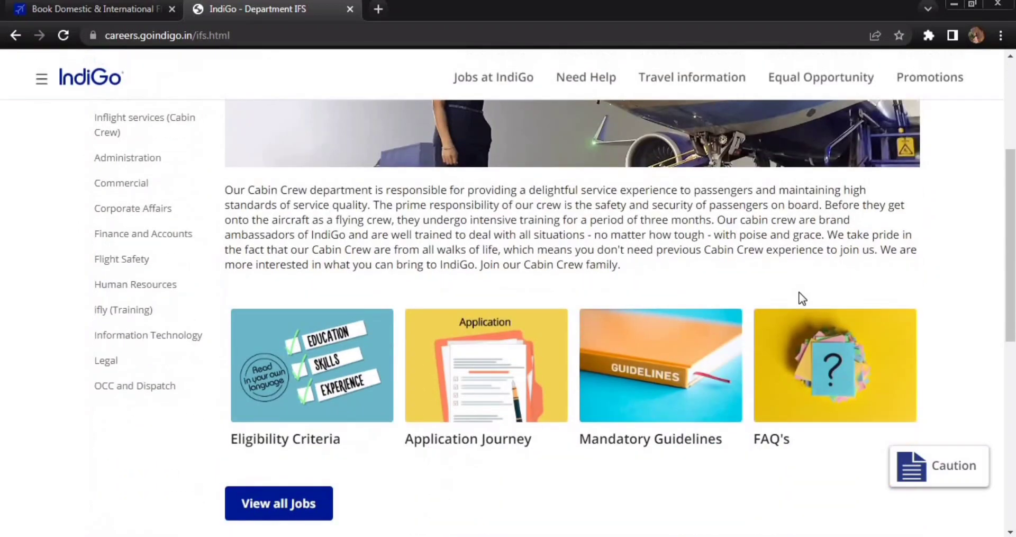
pyautogui.scroll(-1, 799, 296)
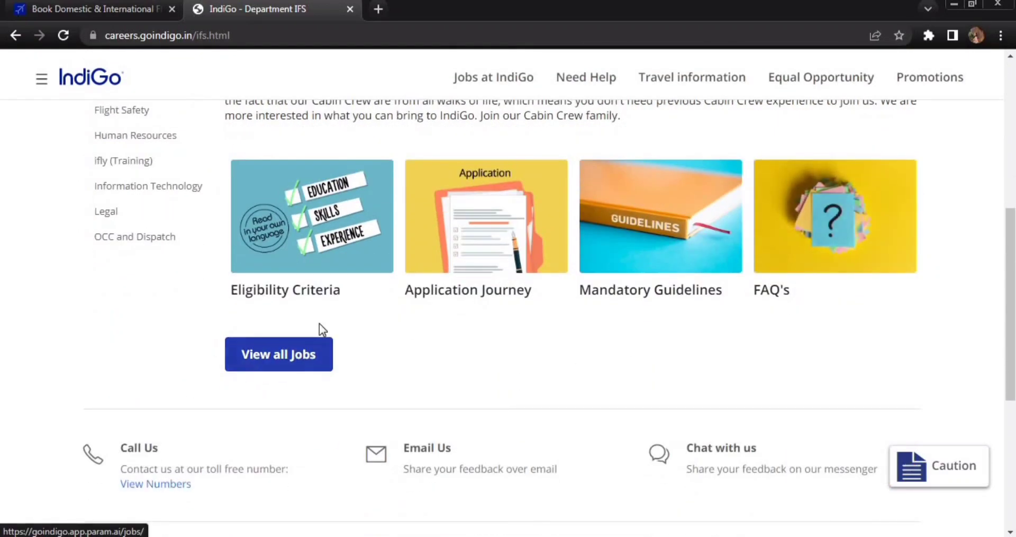
# - Open the full list of IndiGo job openings and scroll through it
pyautogui.click(292, 364)
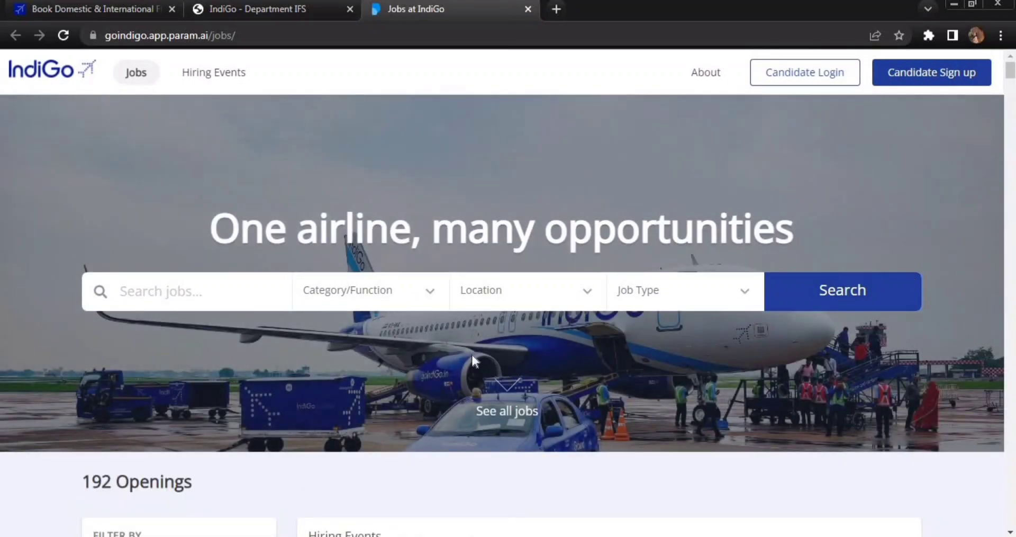
pyautogui.scroll(-5, 472, 355)
pyautogui.scroll(-2, 486, 349)
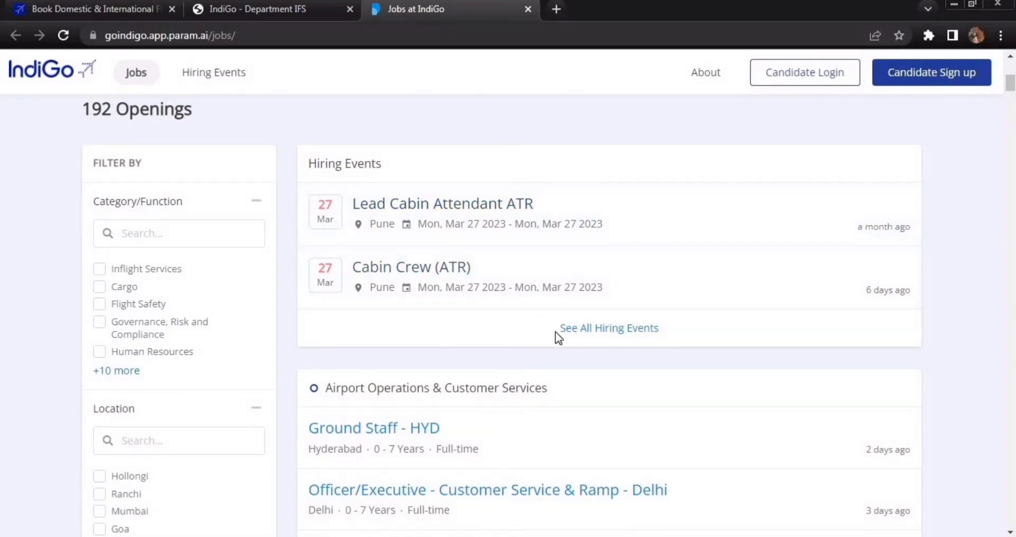
# - Open all hiring events and scroll to the 28 Mar Delhi Cabin Crew (Airbus) event
pyautogui.click(608, 335)
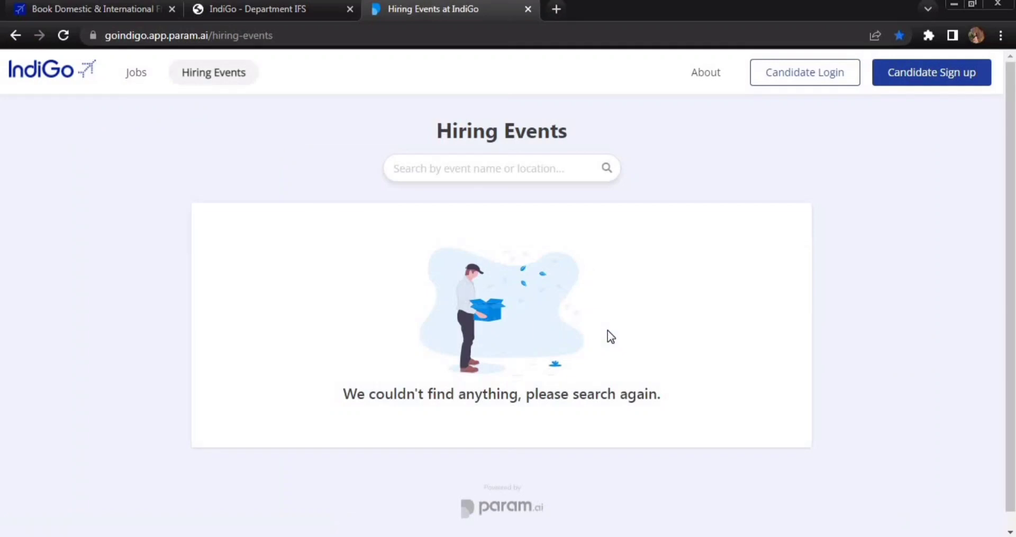
pyautogui.scroll(-3, 876, 302)
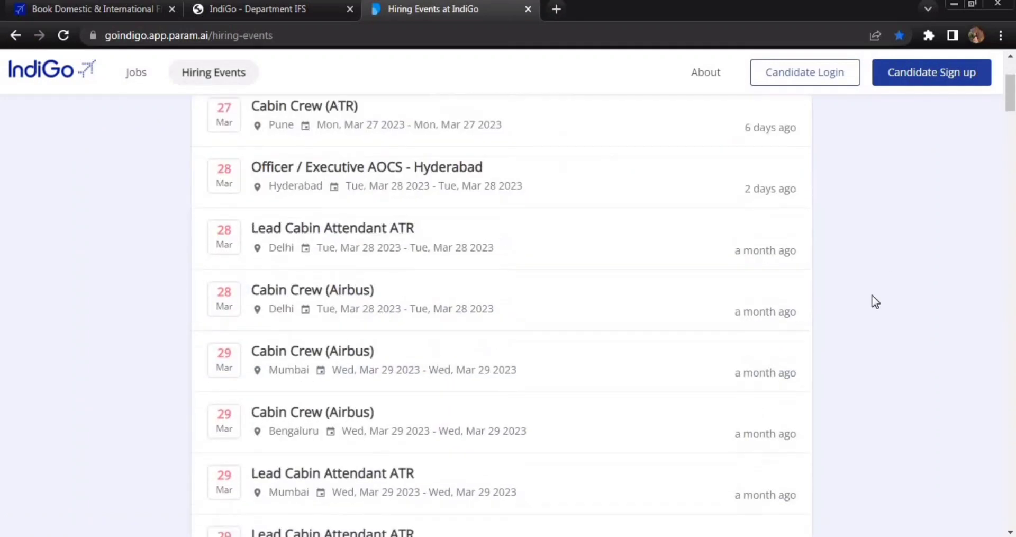
pyautogui.scroll(-12, 875, 301)
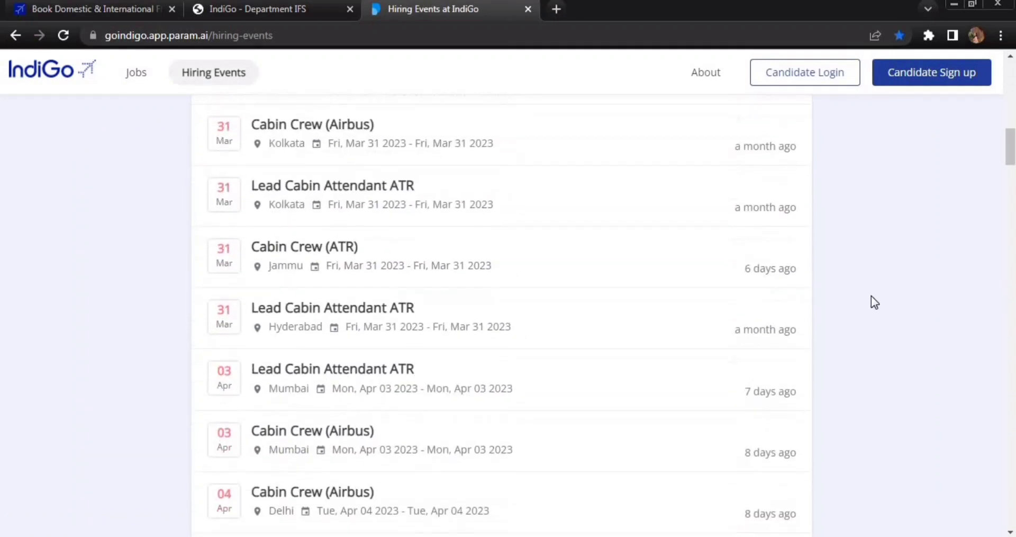
pyautogui.scroll(-11, 871, 296)
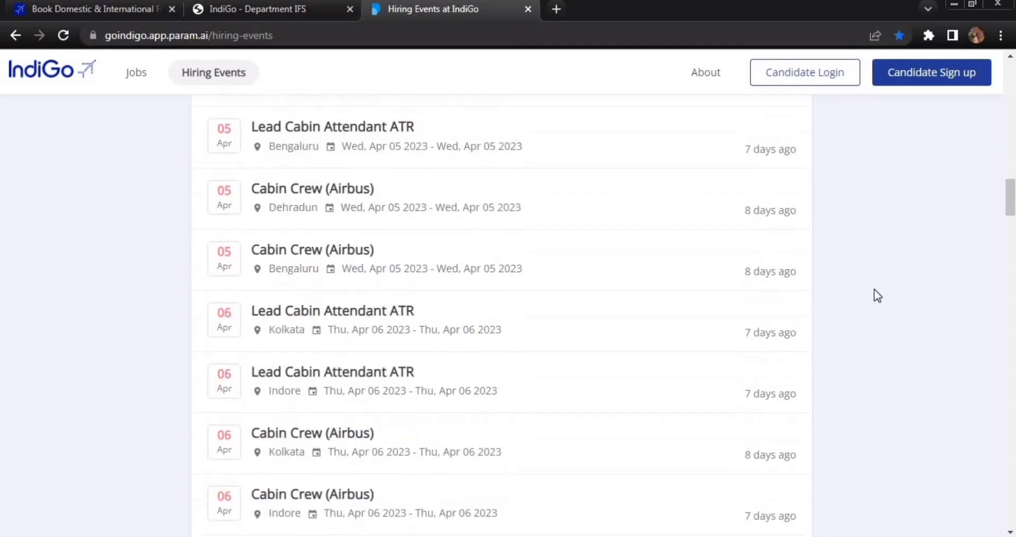
pyautogui.scroll(12, 851, 370)
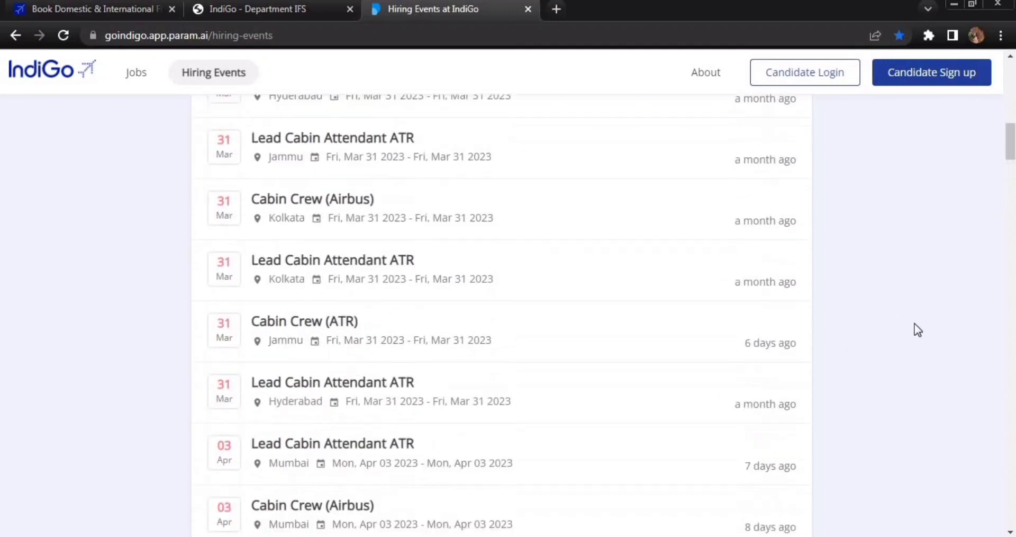
pyautogui.scroll(3, 540, 335)
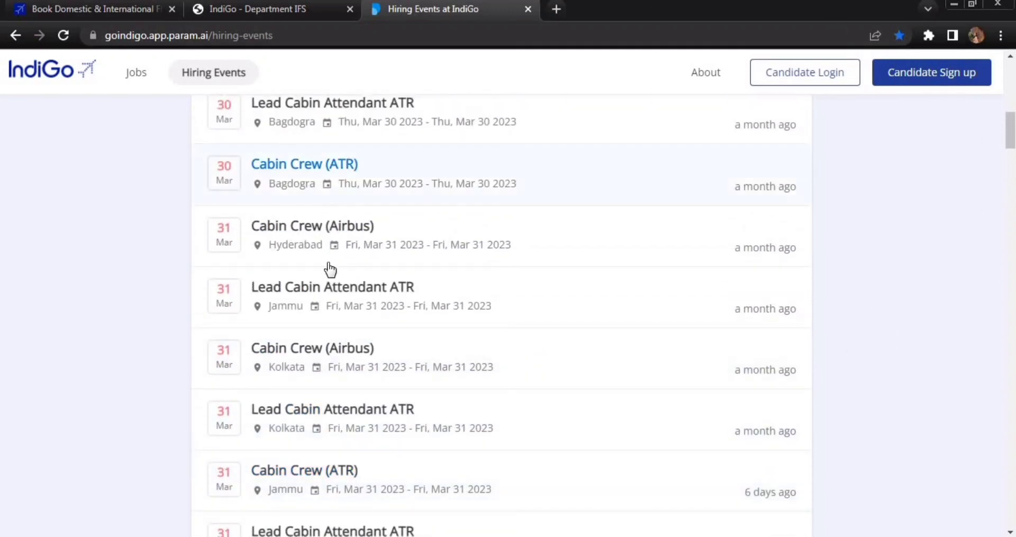
pyautogui.scroll(1, 333, 273)
pyautogui.scroll(1, 289, 322)
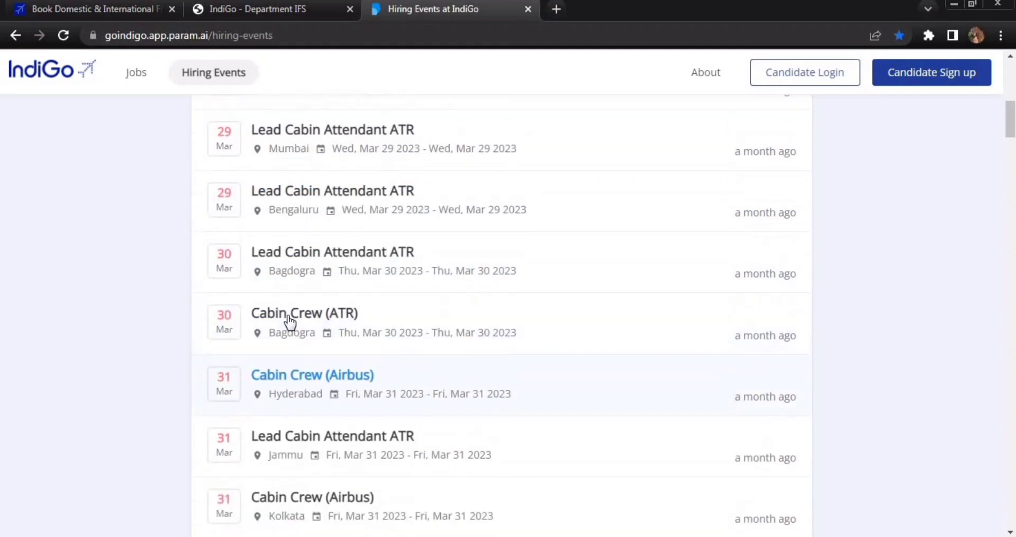
pyautogui.scroll(5, 565, 340)
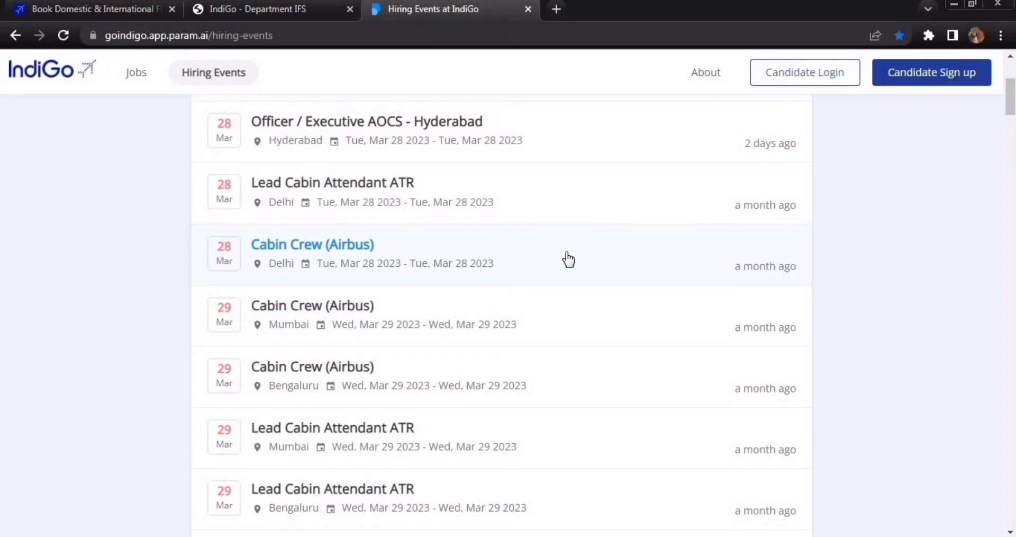
pyautogui.click(568, 260)
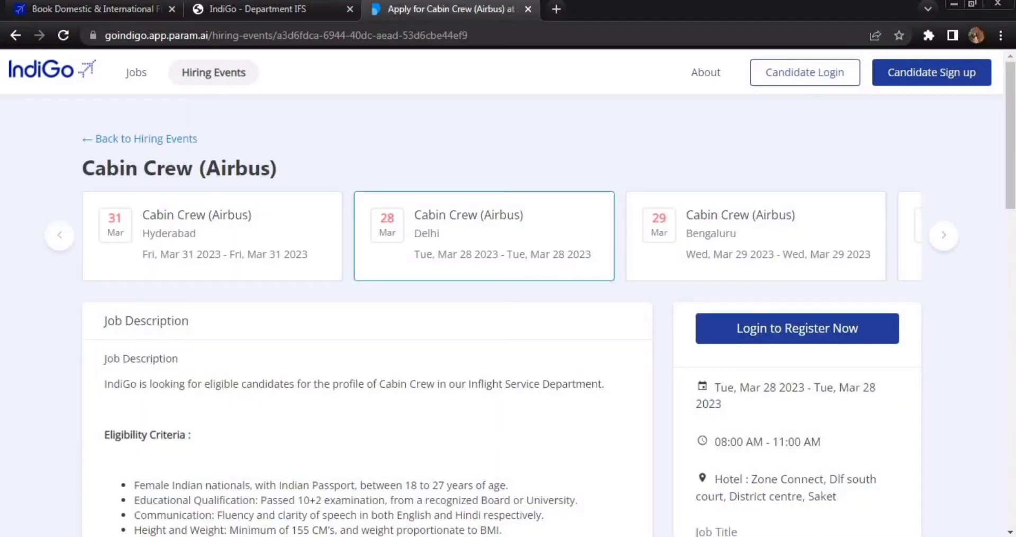
pyautogui.scroll(-1, 671, 330)
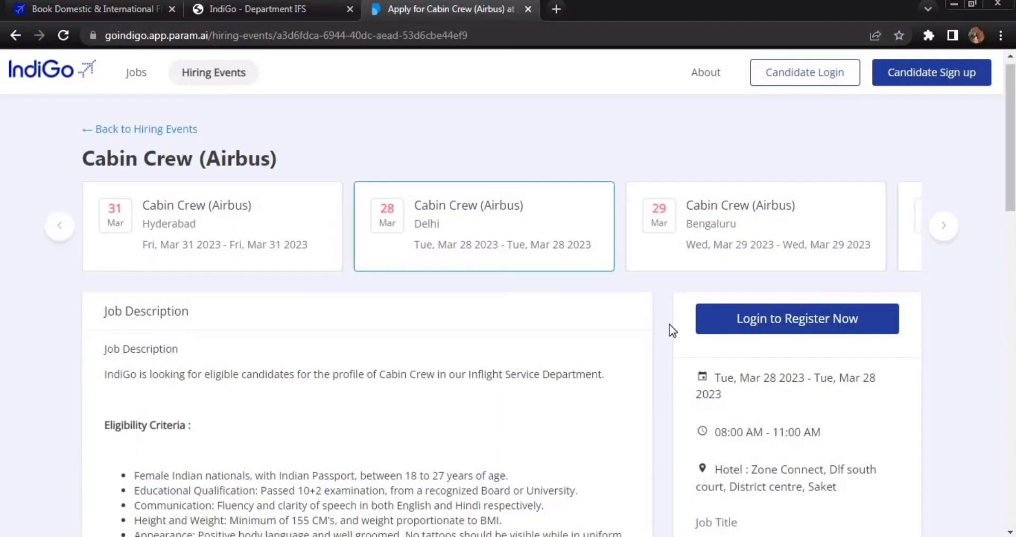
pyautogui.scroll(-7, 671, 329)
pyautogui.scroll(-1, 671, 329)
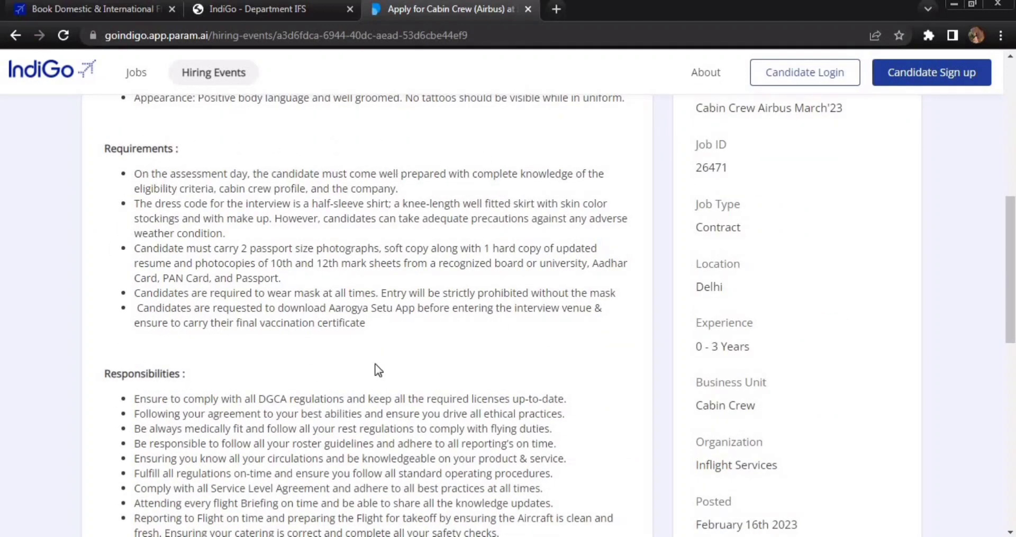
pyautogui.scroll(-10, 654, 360)
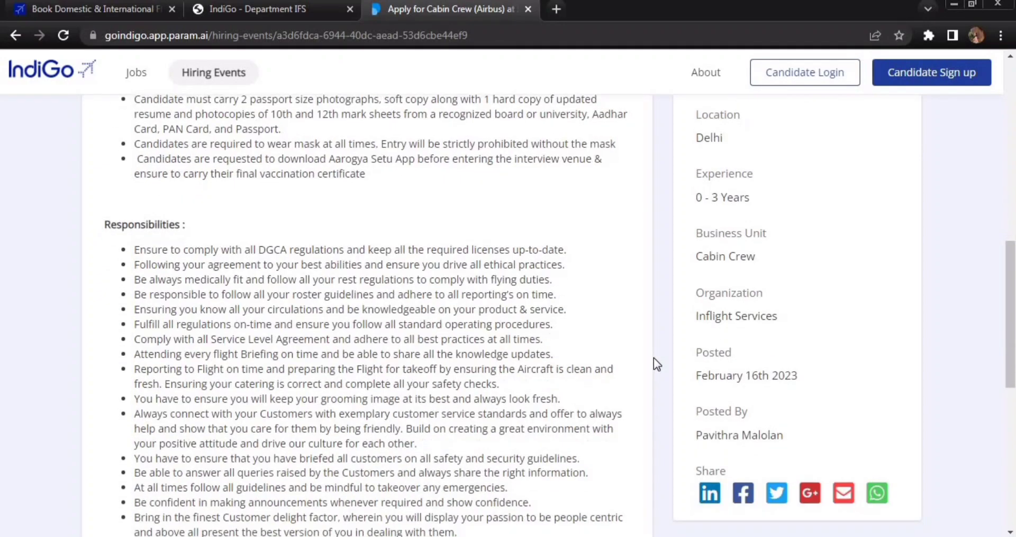
pyautogui.scroll(20, 653, 357)
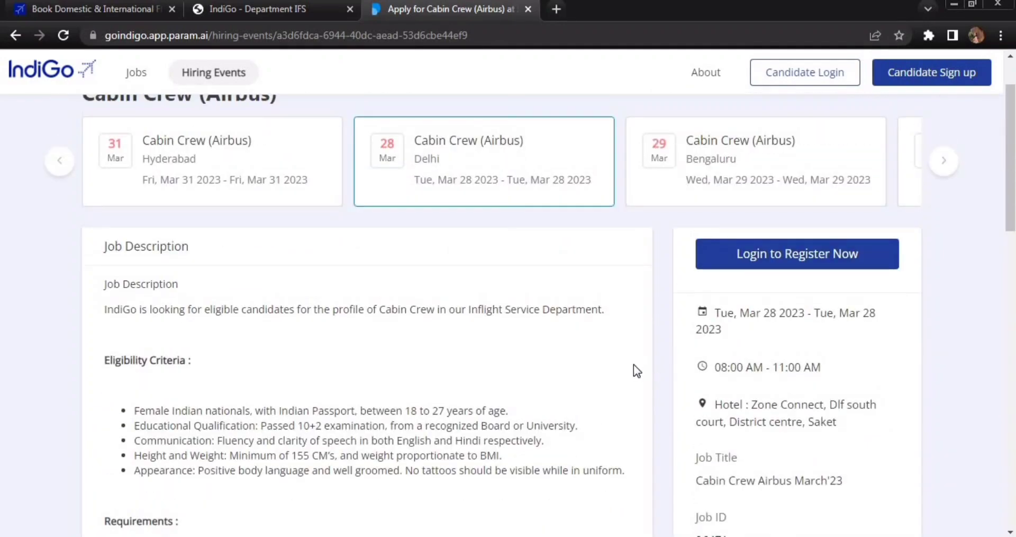
# - Log in with the autofilled candidate credentials, returning to Delhi event job ID 26471
pyautogui.click(795, 258)
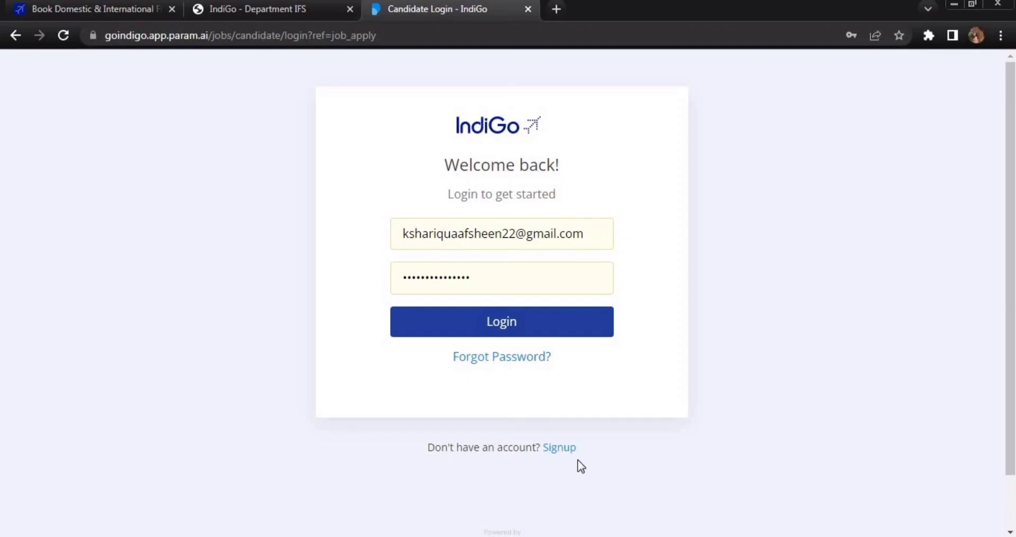
pyautogui.click(493, 329)
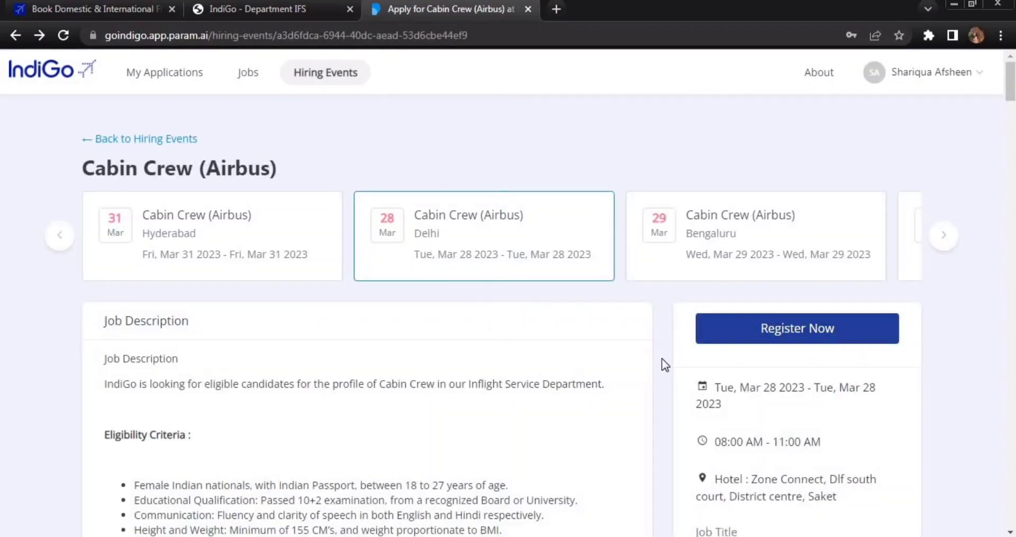
pyautogui.scroll(-3, 664, 364)
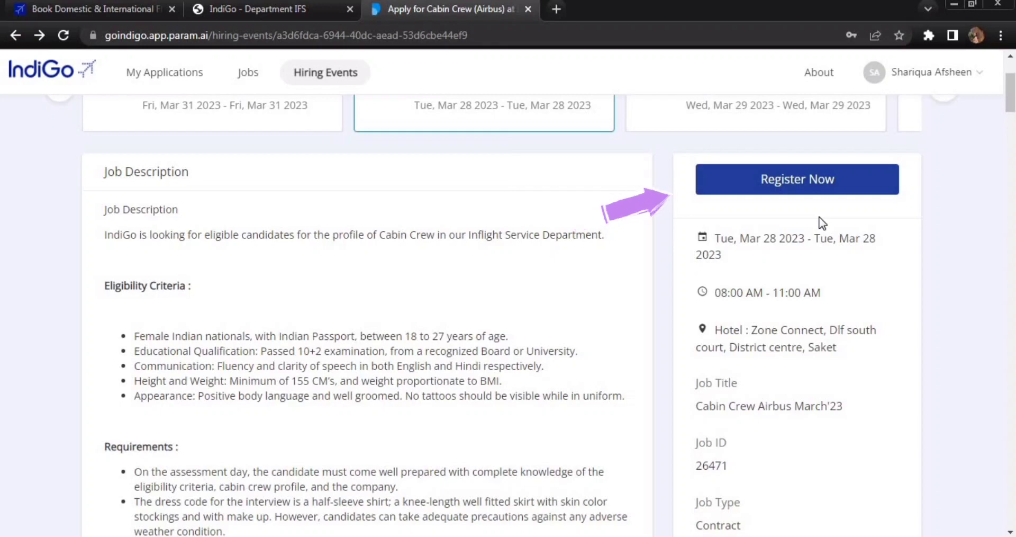
# - Open the registration form for the Delhi Cabin Crew (Airbus) event
pyautogui.click(809, 187)
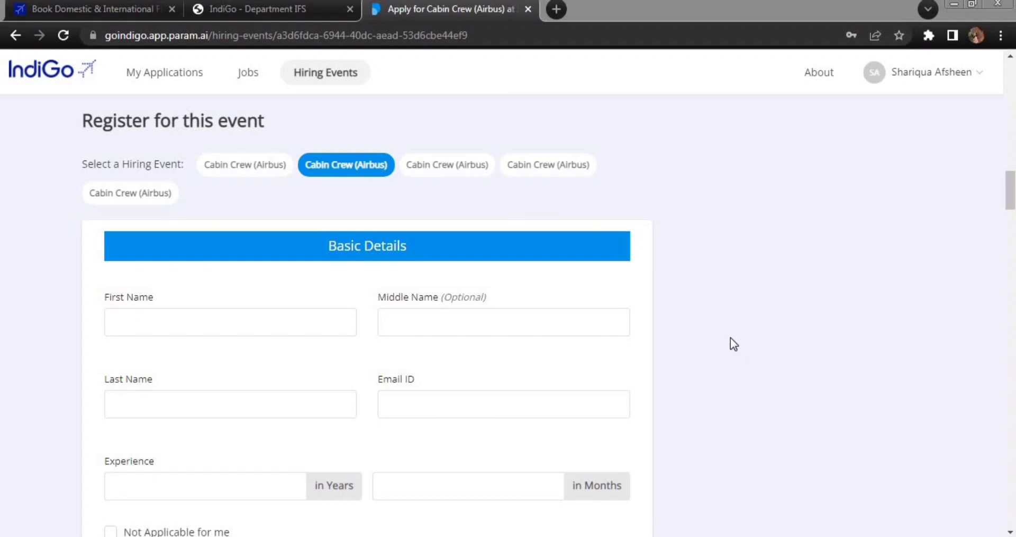
pyautogui.click(731, 344)
pyautogui.scroll(-3, 730, 344)
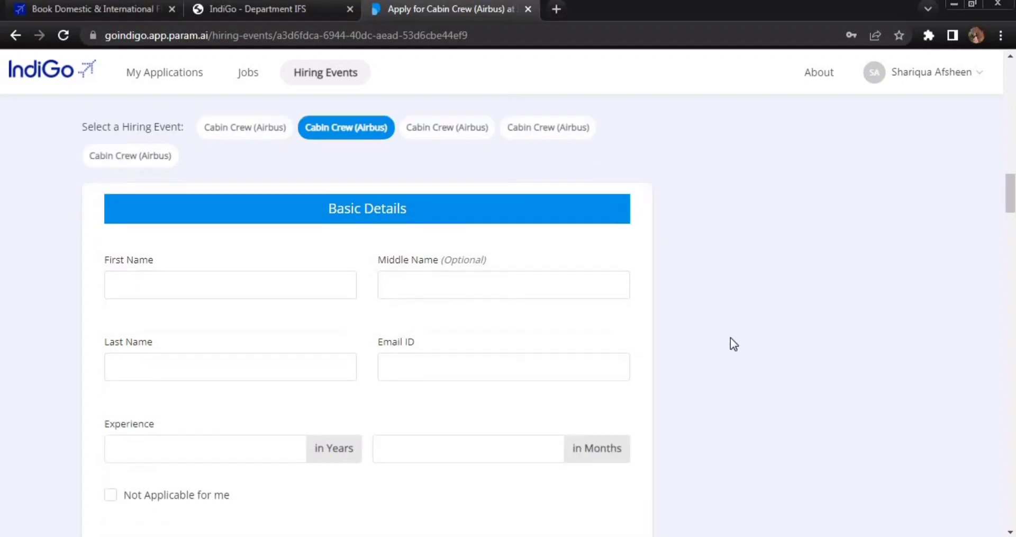
# - Fill in the applicant's first and last name, then select the Experience 'in Years' box
pyautogui.click(261, 169)
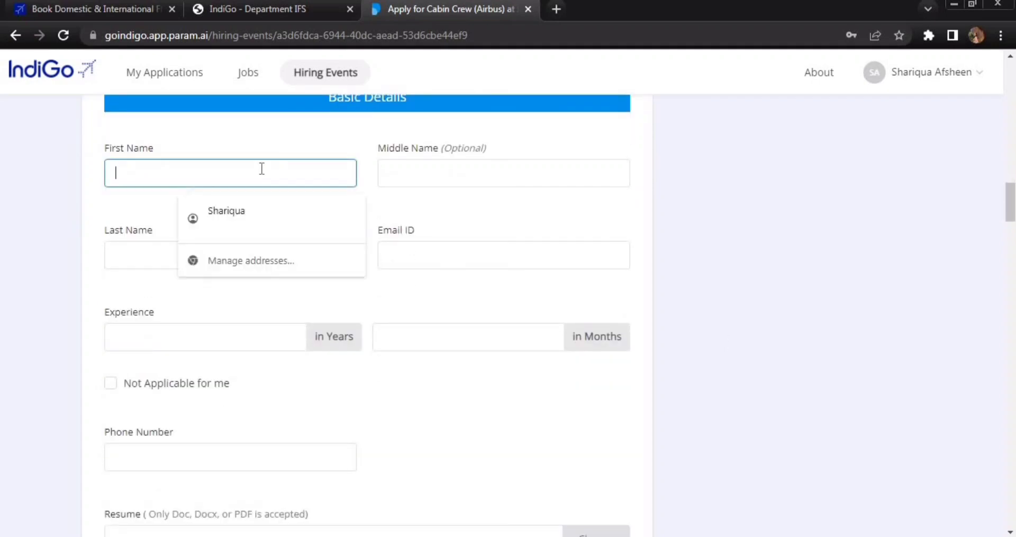
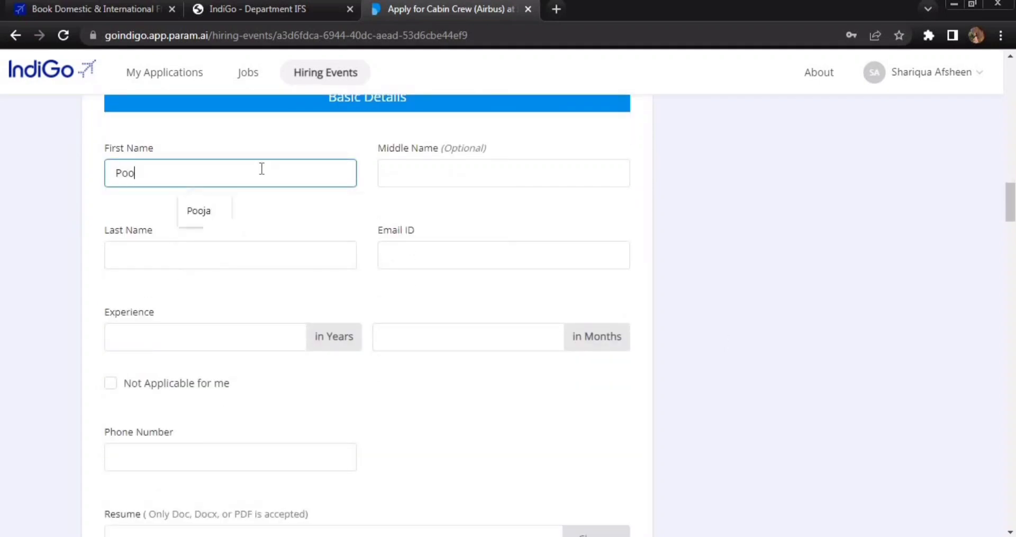
pyautogui.click(286, 254)
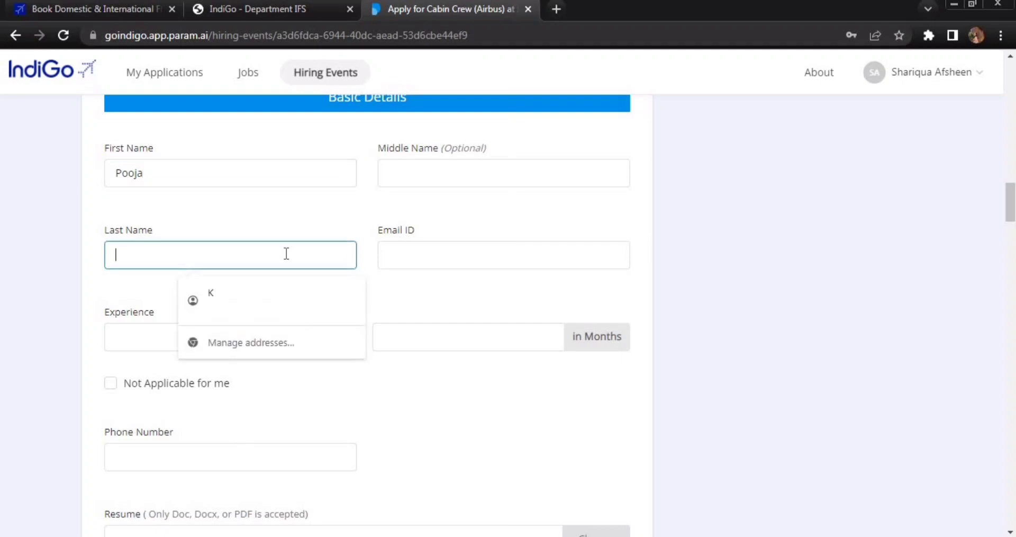
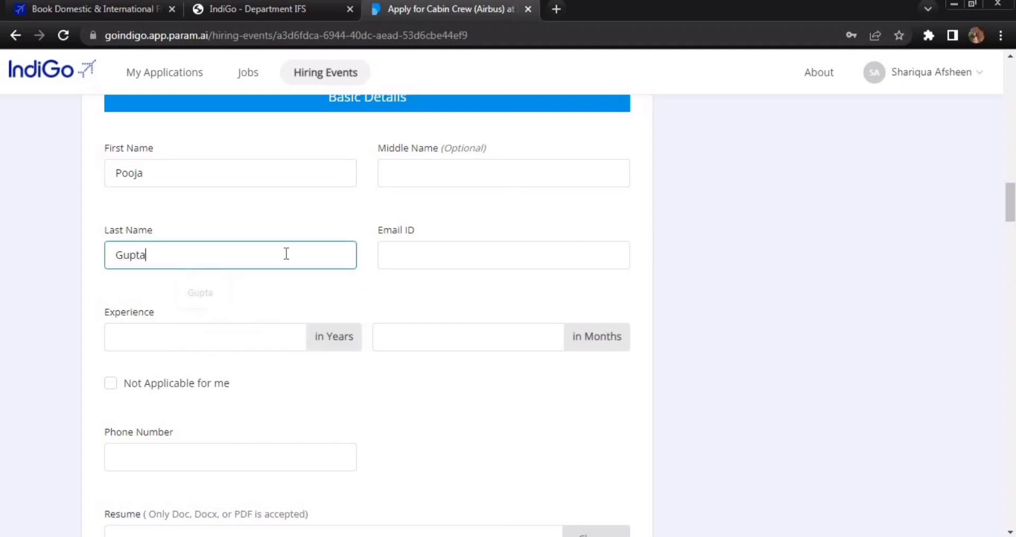
pyautogui.click(727, 274)
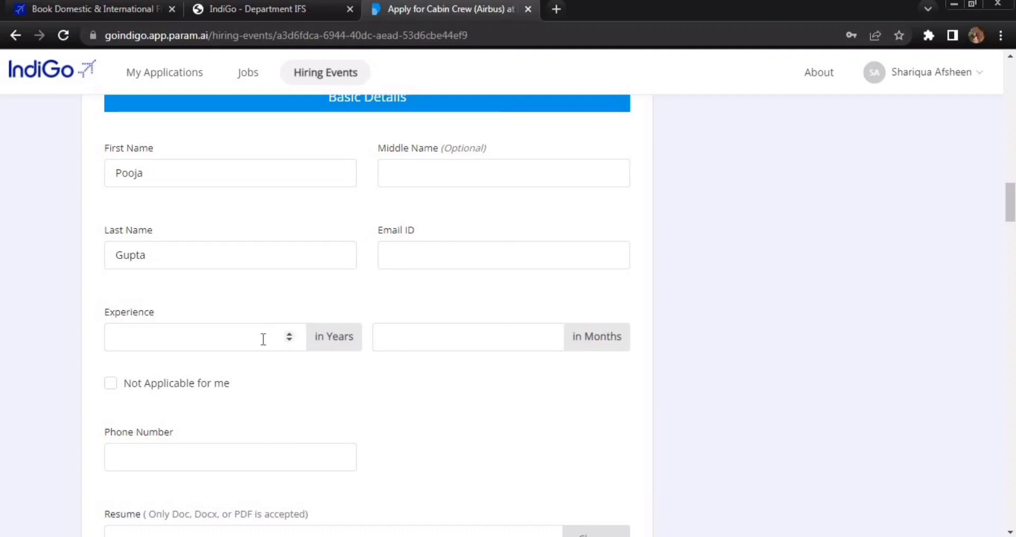
pyautogui.click(239, 341)
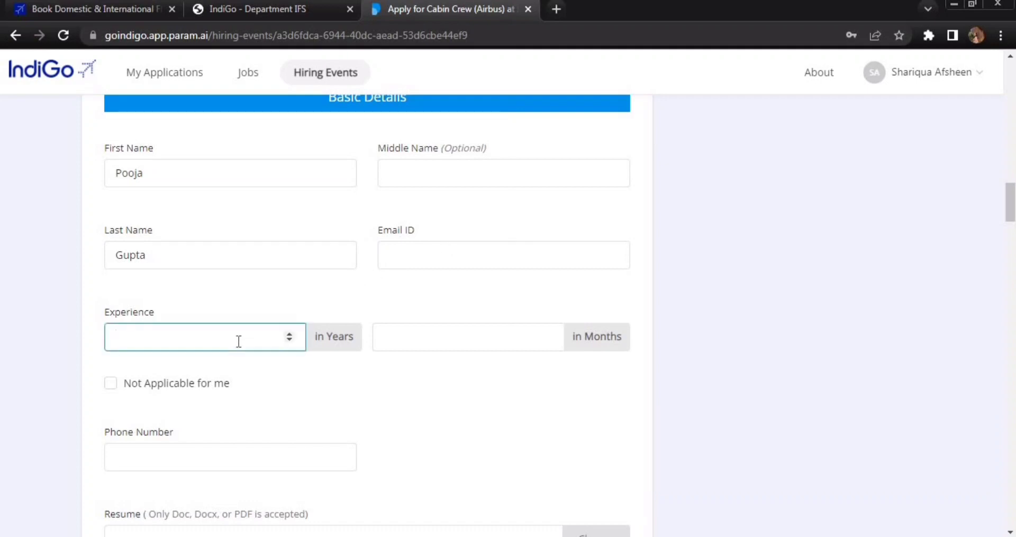
# - Enter 3 years of experience, then clear it and tick 'Not Applicable for me'
pyautogui.write('3')
pyautogui.press('BackSpace')
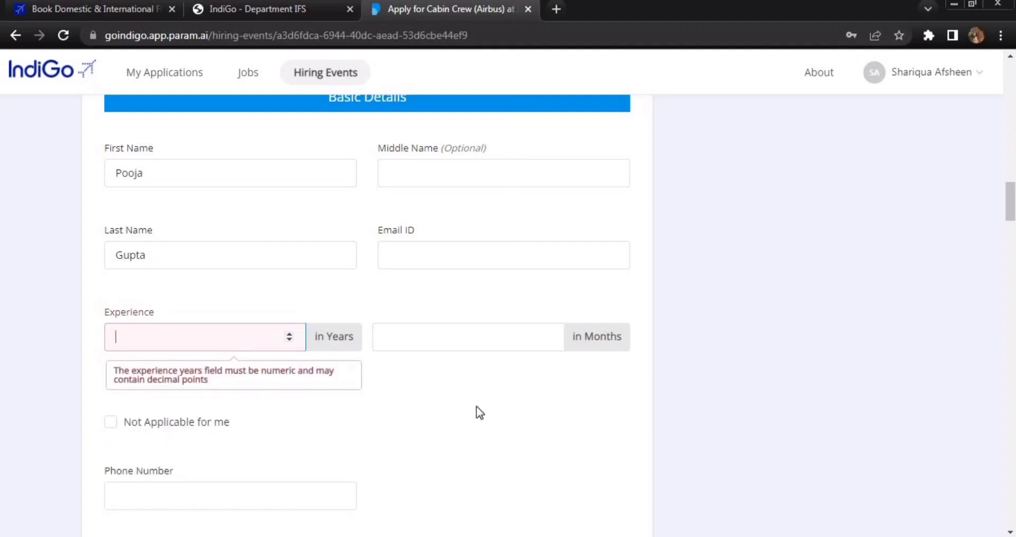
pyautogui.click(111, 424)
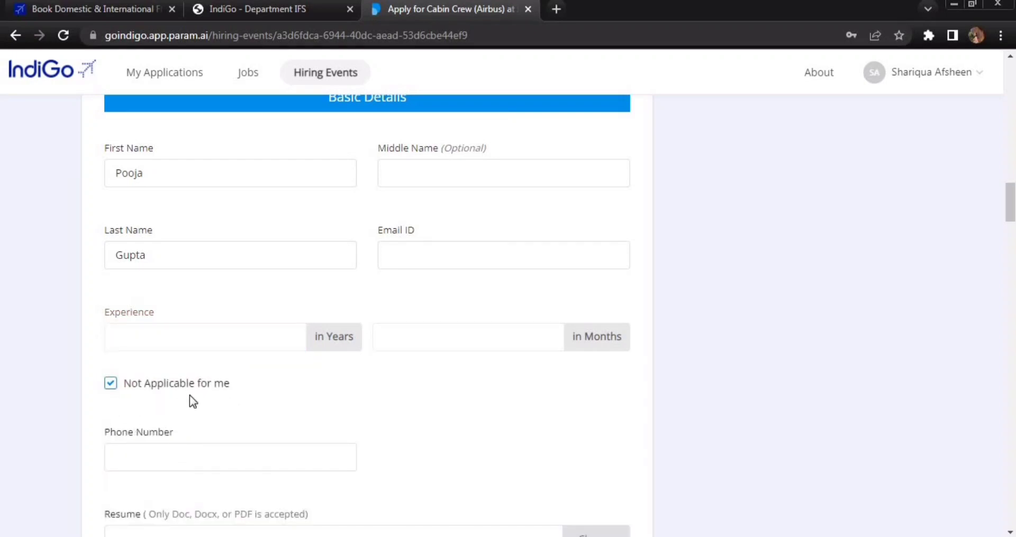
pyautogui.scroll(-4, 556, 354)
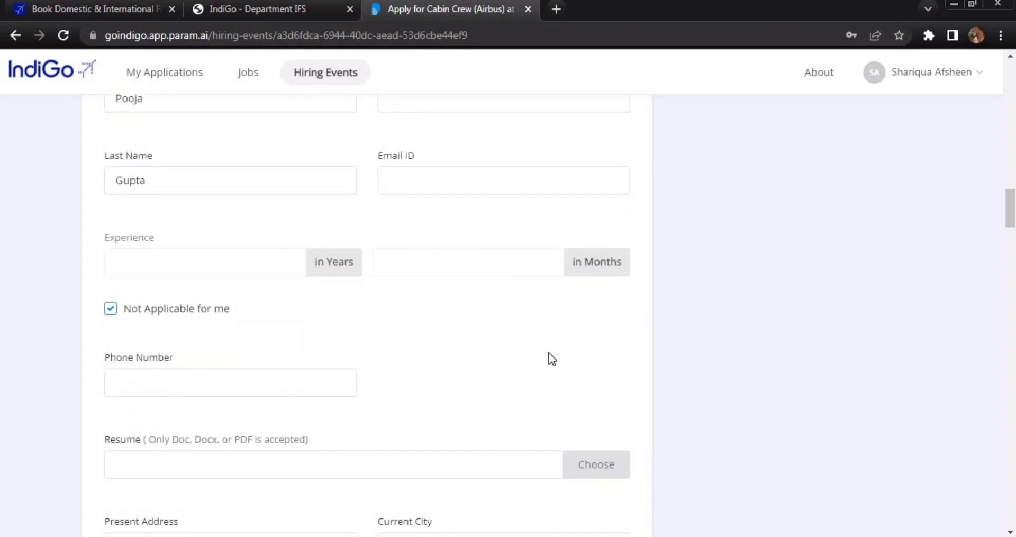
# - Highlight the Phone Number and Resume labels on the form
pyautogui.moveTo(106, 210); pyautogui.dragTo(187, 211)
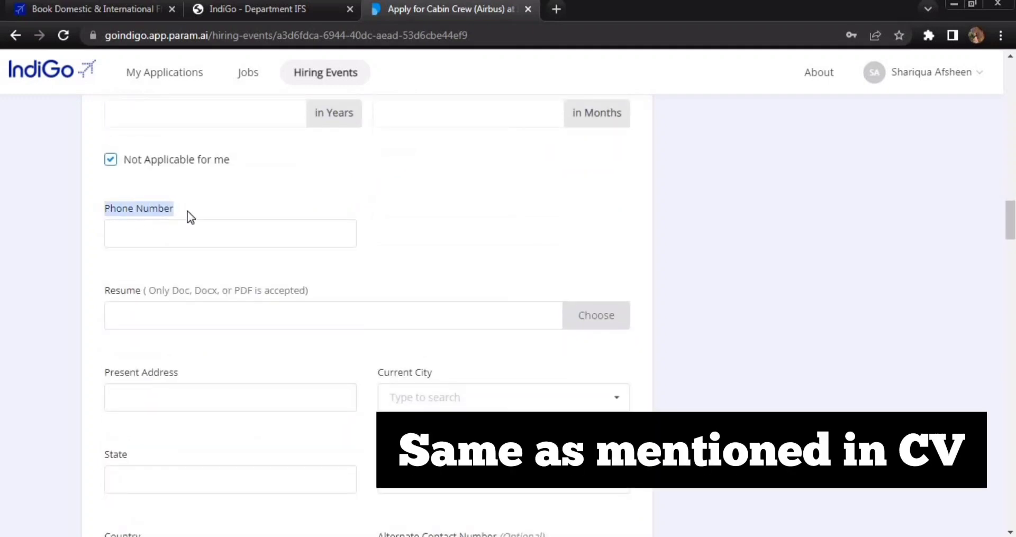
pyautogui.click(380, 217)
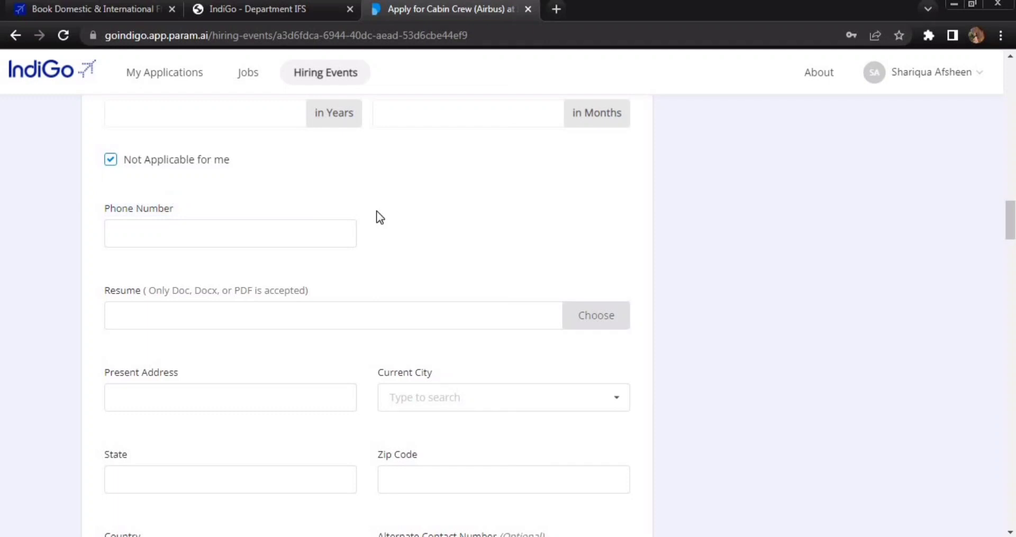
pyautogui.scroll(-3, 380, 217)
pyautogui.scroll(2, 373, 214)
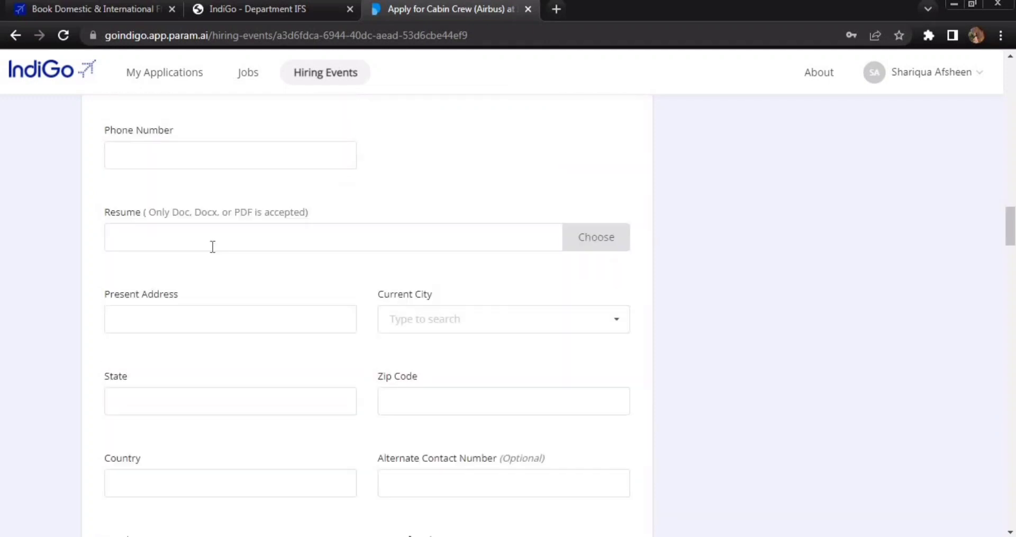
pyautogui.doubleClick(117, 217)
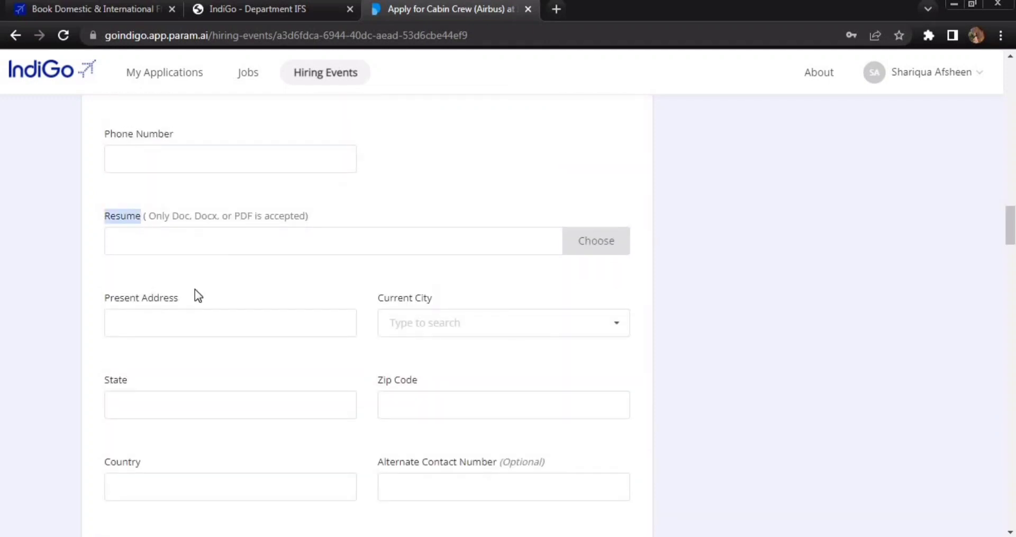
pyautogui.click(227, 272)
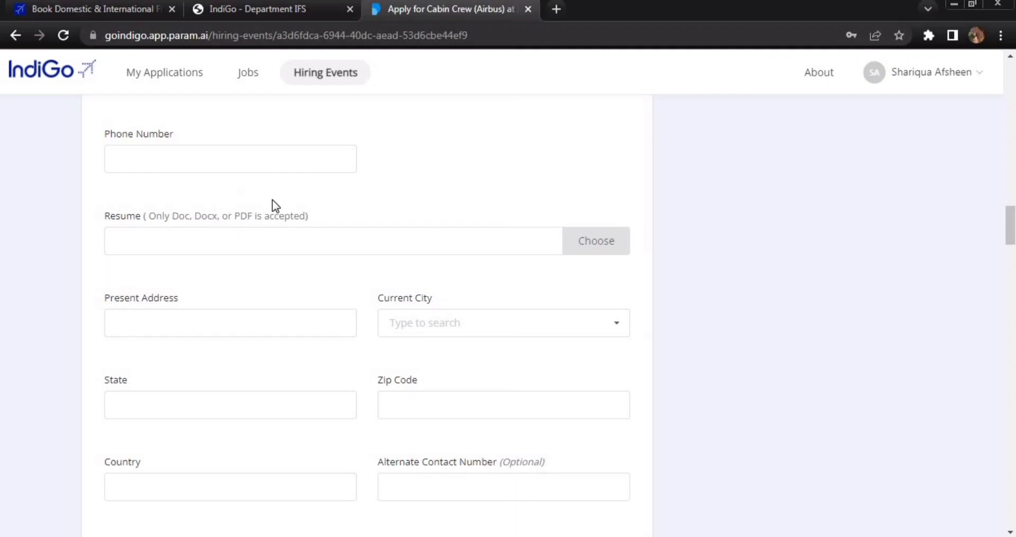
pyautogui.click(604, 248)
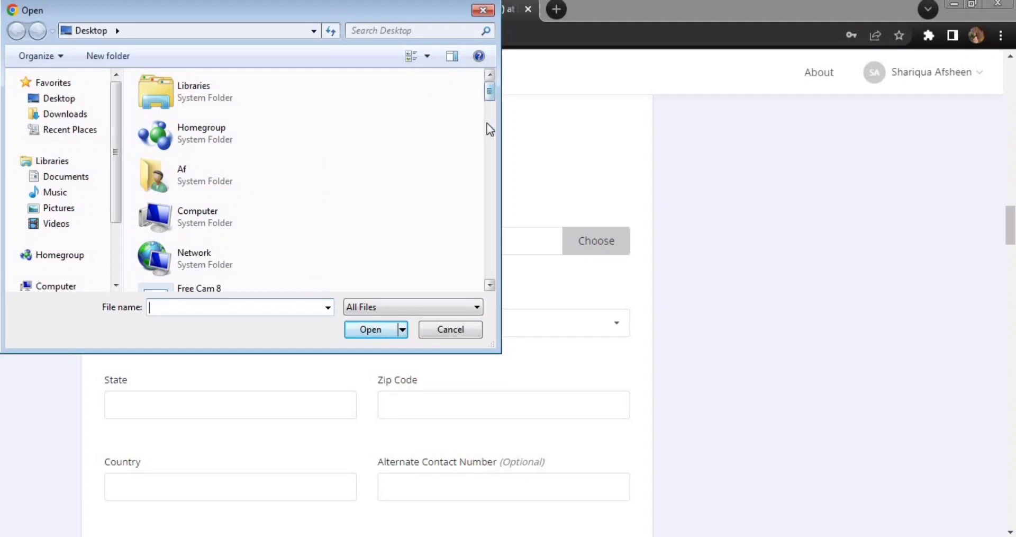
pyautogui.scroll(-5, 486, 159)
pyautogui.scroll(-3, 482, 187)
pyautogui.scroll(6, 475, 228)
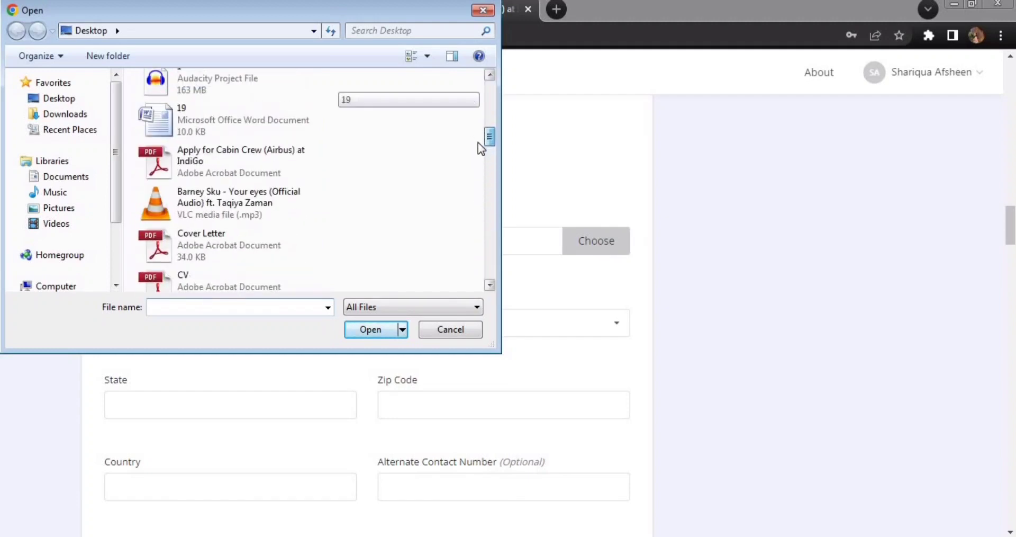
pyautogui.scroll(-1, 478, 142)
pyautogui.click(245, 155)
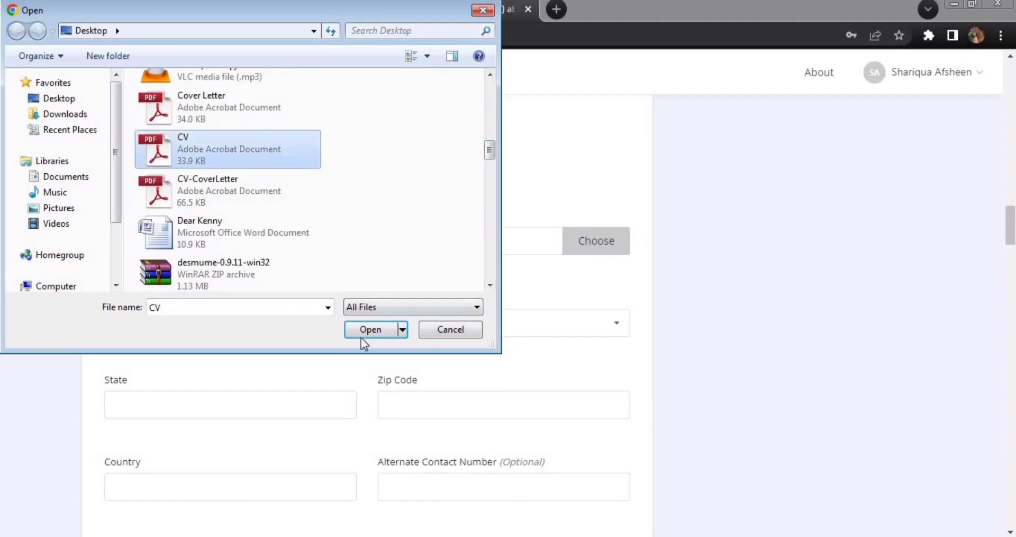
pyautogui.click(427, 329)
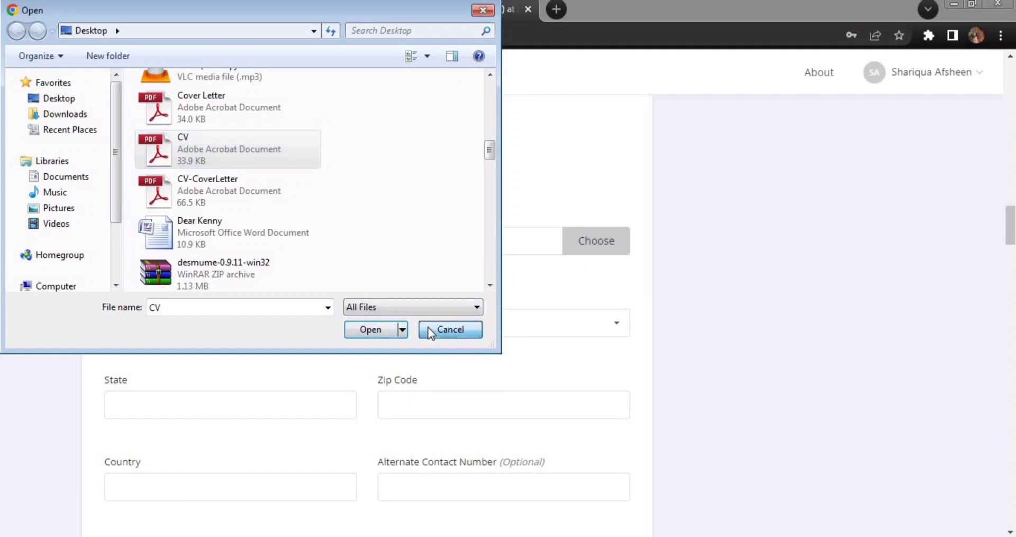
pyautogui.scroll(-3, 325, 258)
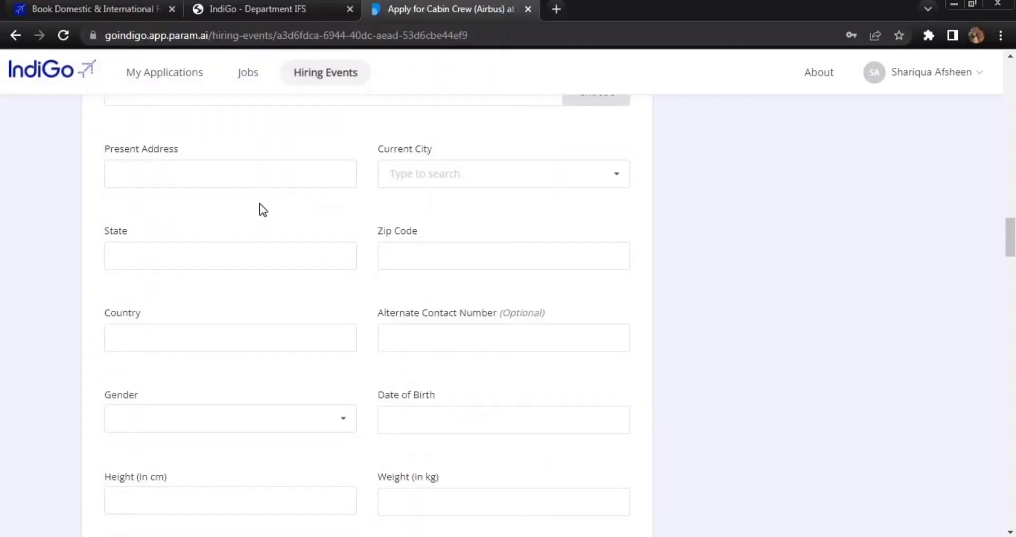
# - Highlight the Present Address, Current City and State field labels
pyautogui.tripleClick(127, 151)
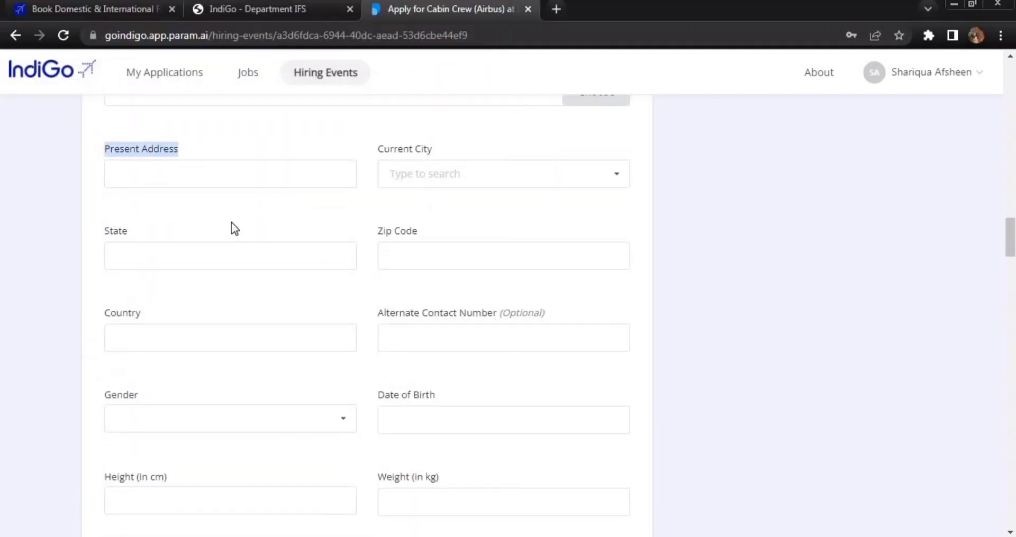
pyautogui.moveTo(380, 147); pyautogui.dragTo(419, 148)
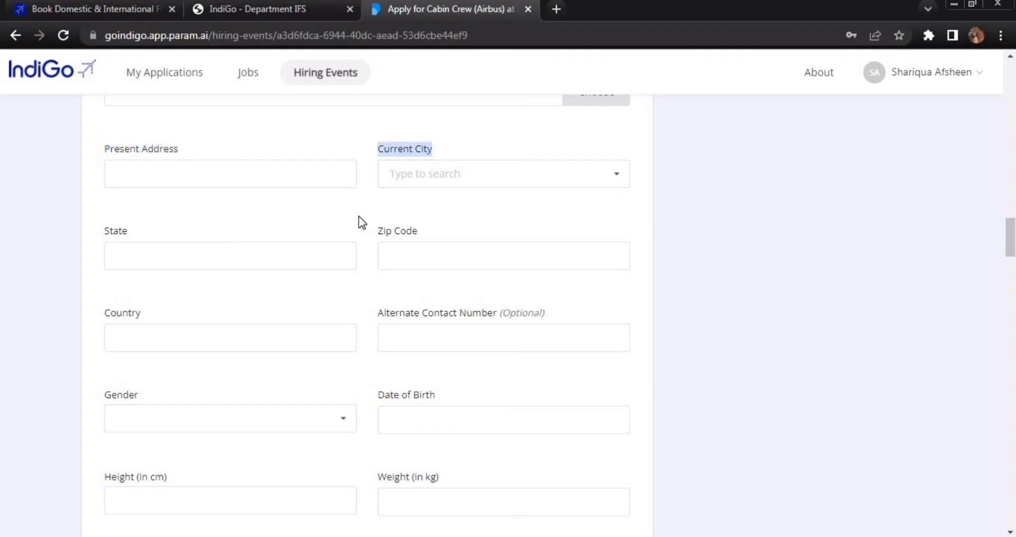
pyautogui.doubleClick(113, 232)
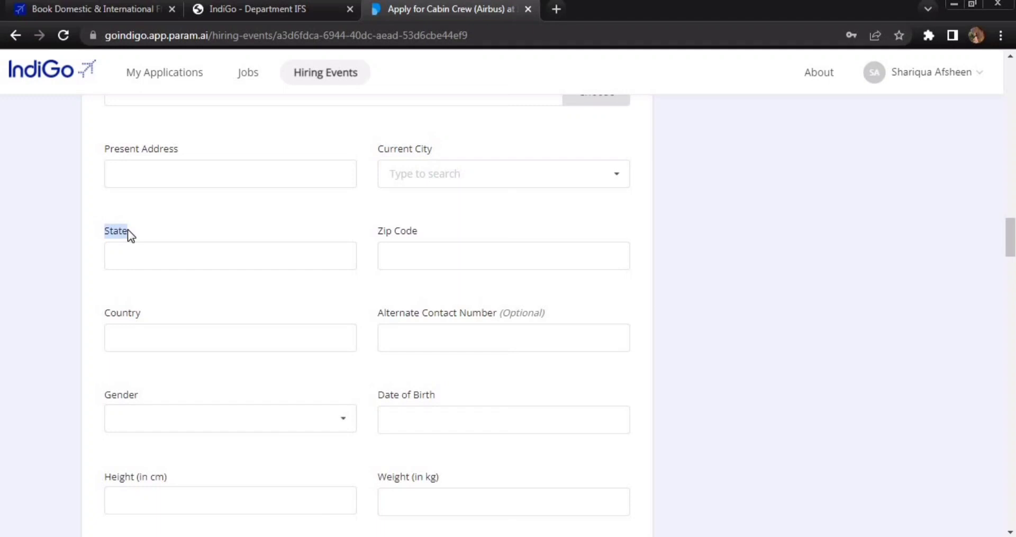
pyautogui.click(387, 236)
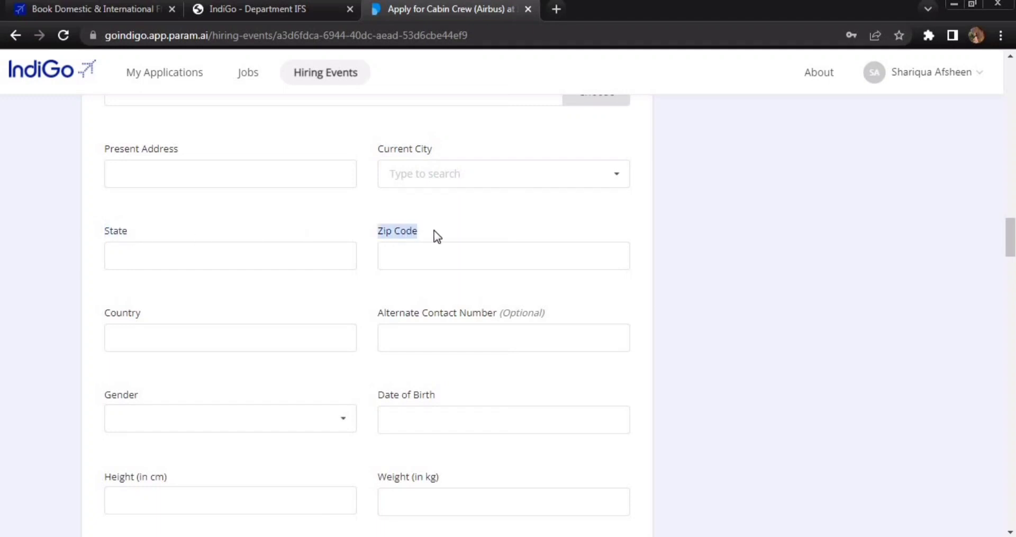
# - Set Current City to Chennai, Zip Code 600001, and autofill State Tamil Nadu, Country India
pyautogui.click(479, 221)
pyautogui.click(420, 170)
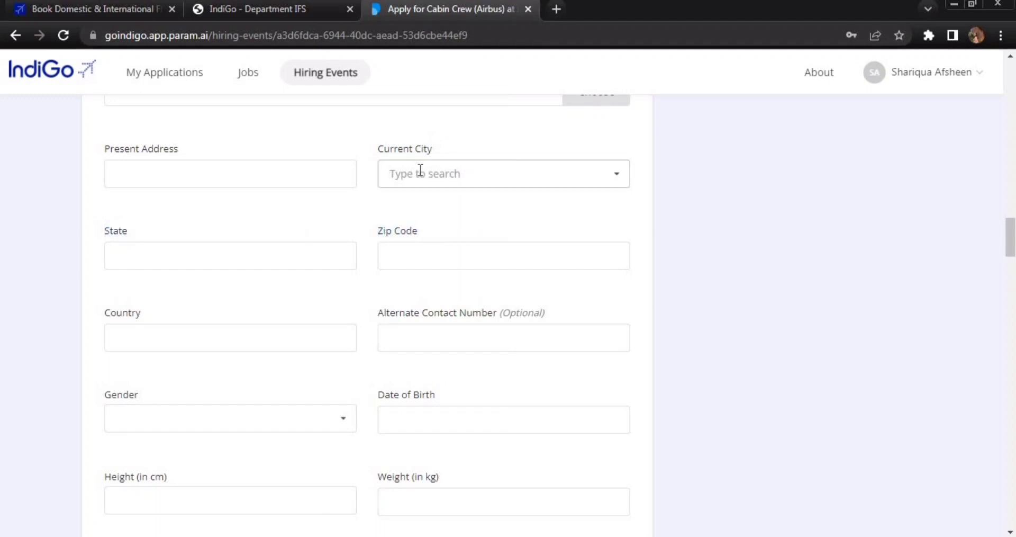
pyautogui.write('Che')
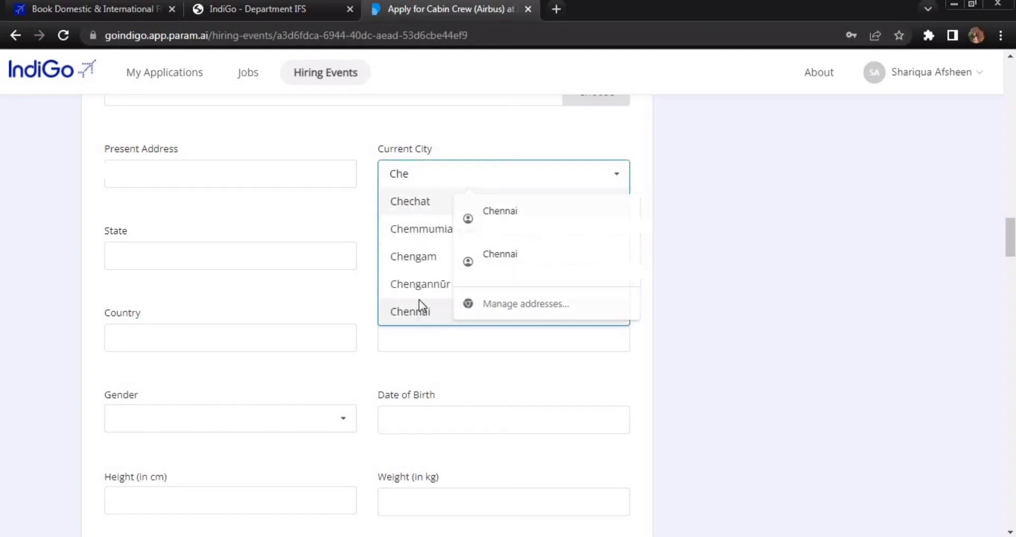
pyautogui.click(419, 311)
pyautogui.click(414, 244)
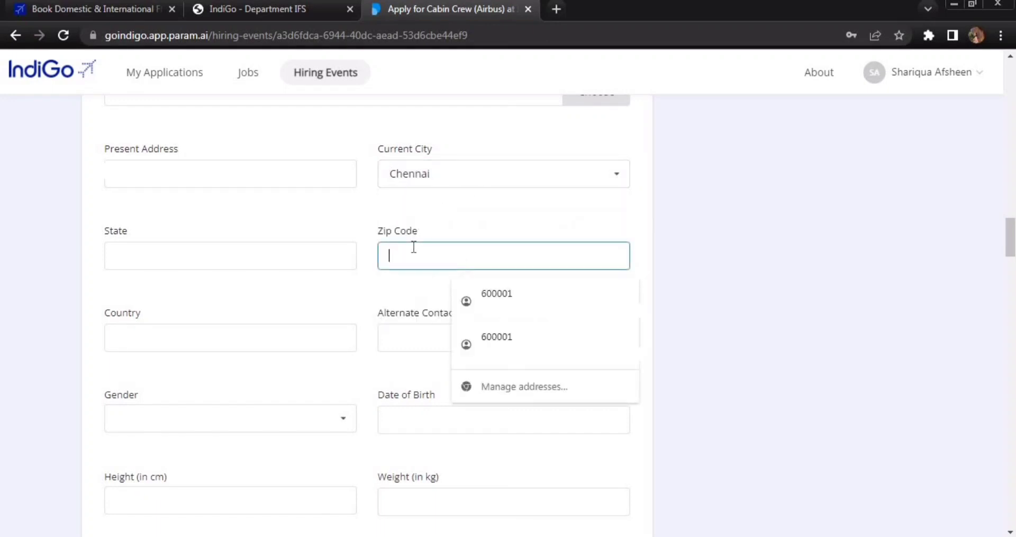
pyautogui.write('600001')
pyautogui.click(273, 251)
pyautogui.click(269, 294)
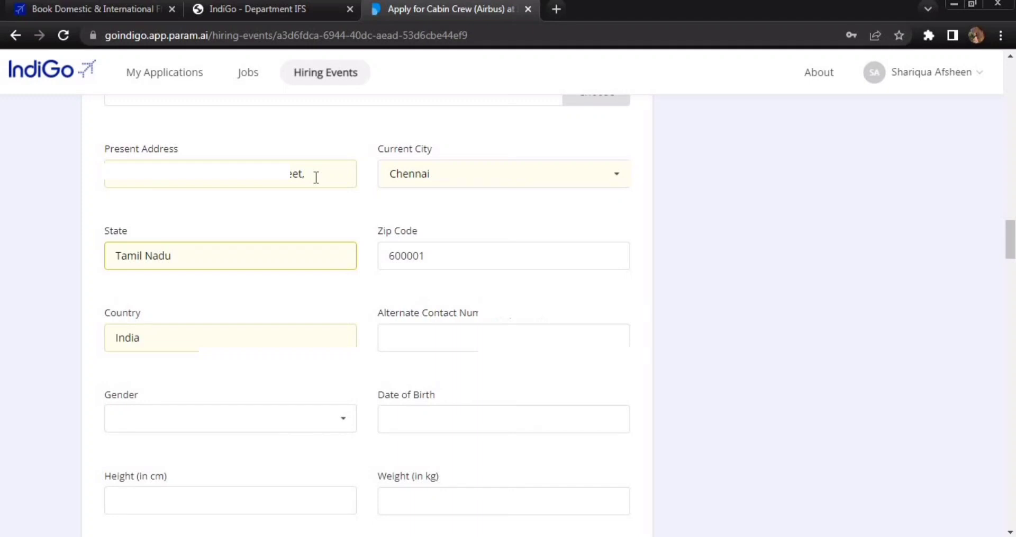
pyautogui.scroll(-3, 363, 249)
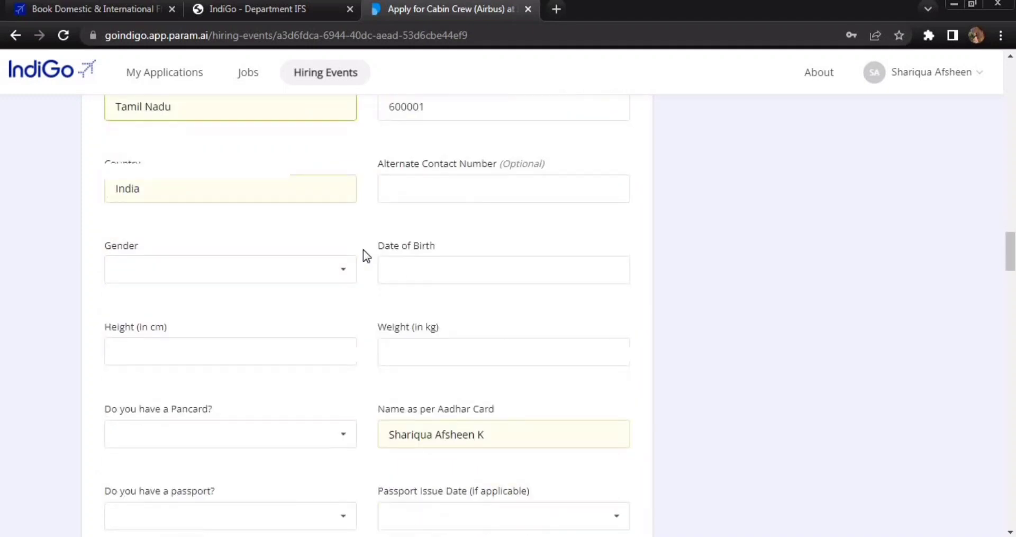
# - Set Gender to Female and highlight the Date of Birth and Height (in cm) labels
pyautogui.click(136, 263)
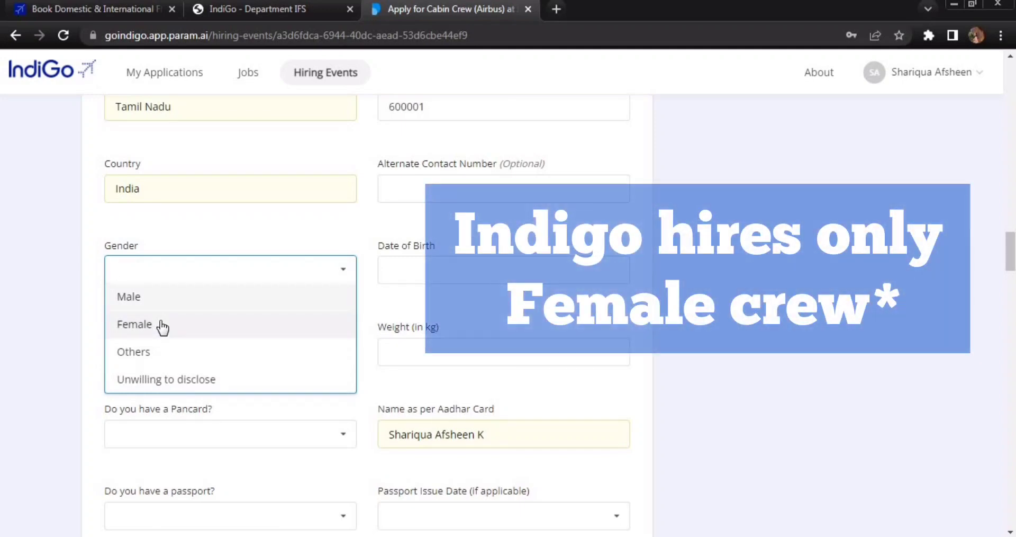
pyautogui.click(136, 328)
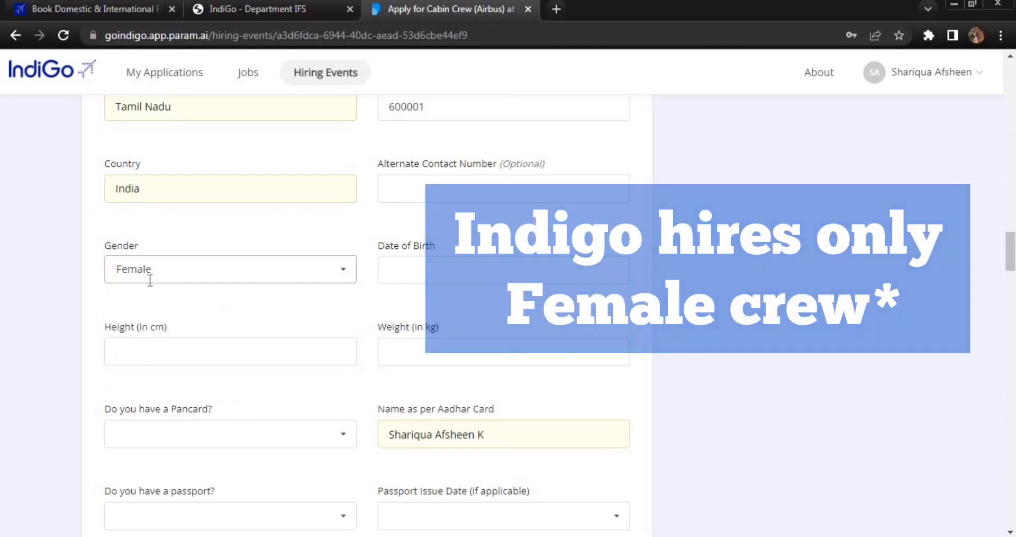
pyautogui.tripleClick(421, 248)
pyautogui.click(366, 308)
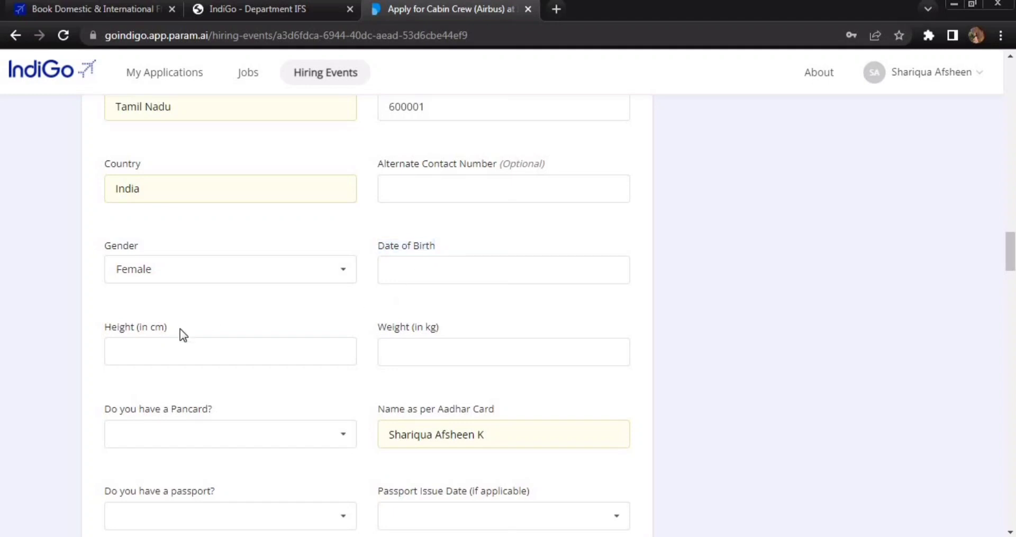
pyautogui.moveTo(110, 329); pyautogui.dragTo(170, 331)
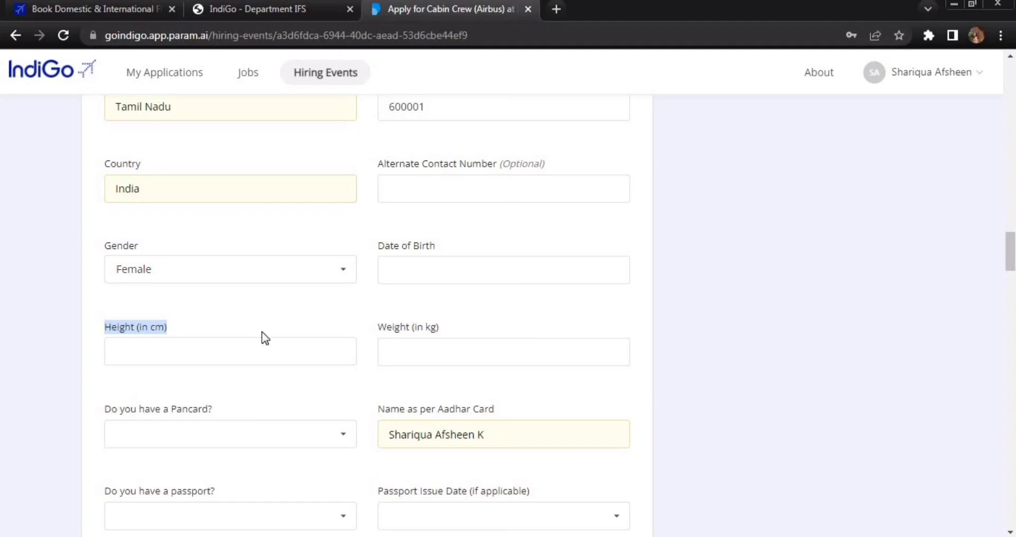
pyautogui.click(373, 314)
pyautogui.scroll(-4, 372, 314)
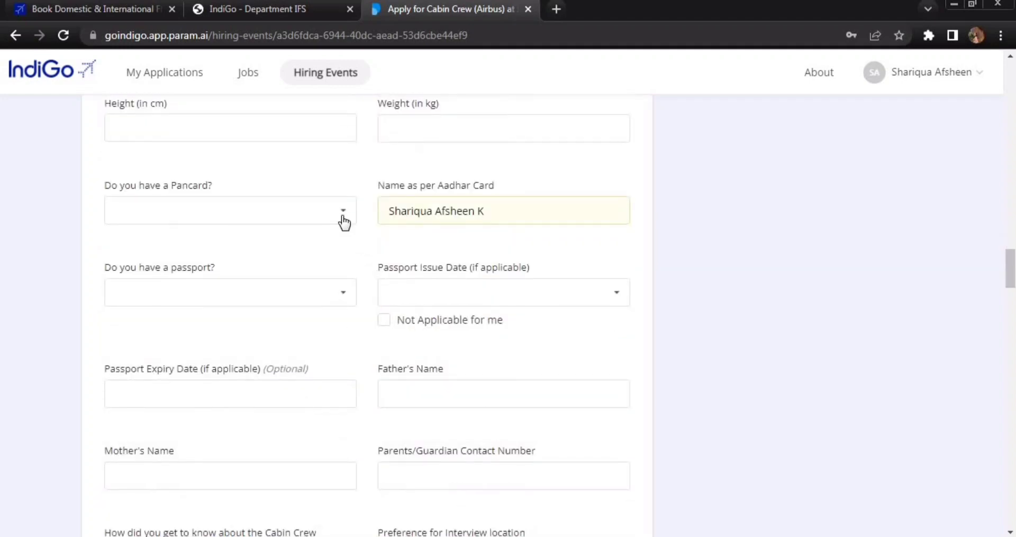
# - Answer Yes to 'Do you have a Pancard?', then change it to No
pyautogui.tripleClick(191, 188)
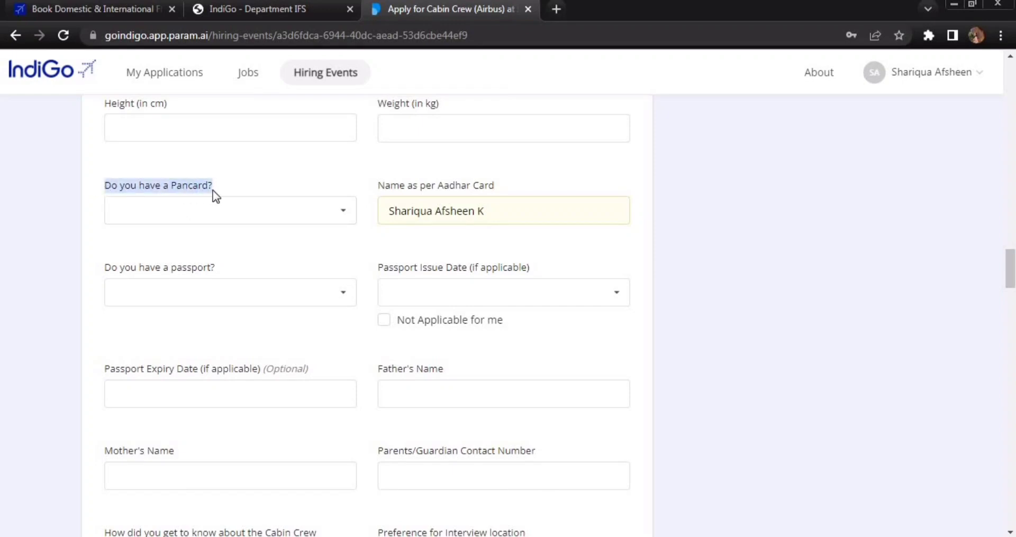
pyautogui.click(347, 210)
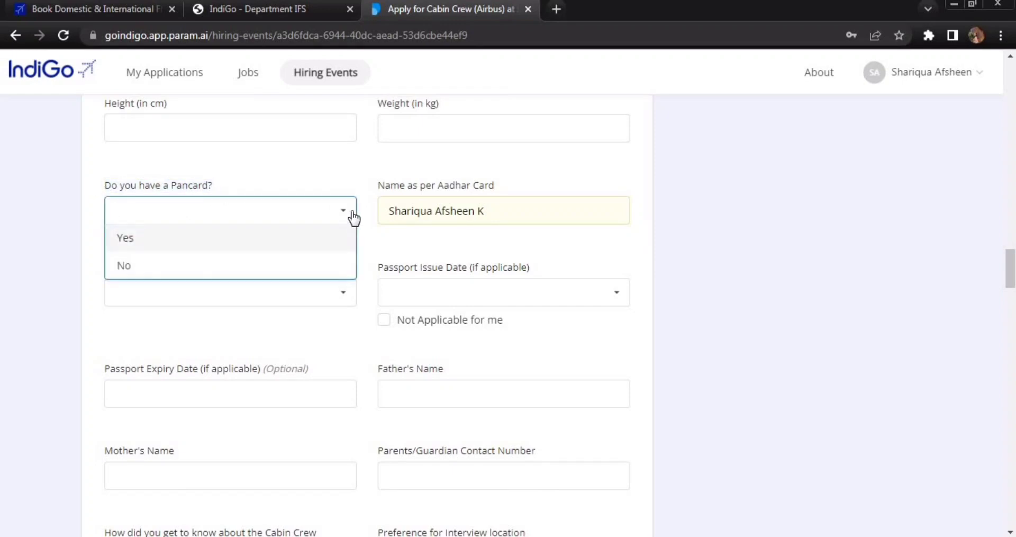
pyautogui.click(195, 238)
pyautogui.click(341, 217)
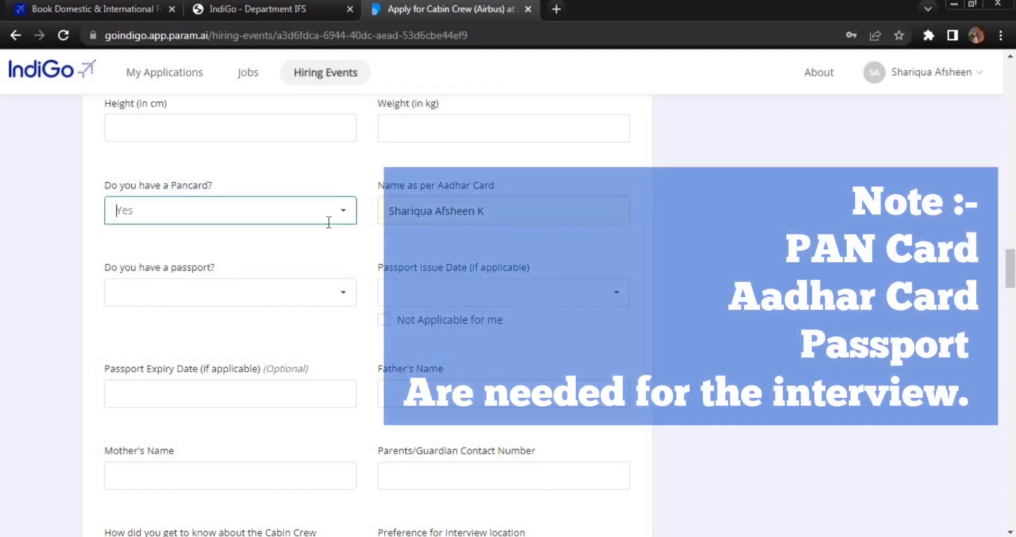
pyautogui.click(288, 263)
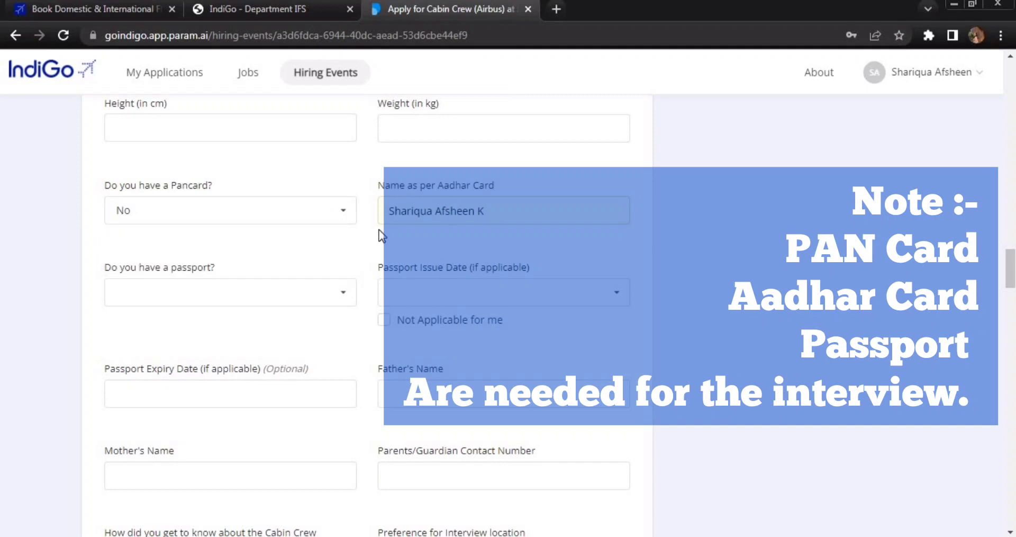
pyautogui.scroll(-1, 381, 236)
# - Clear the Name as per Aadhar Card field and highlight its label and the passport question
pyautogui.click(411, 146)
pyautogui.tripleClick(392, 145)
pyautogui.press('BackSpace')
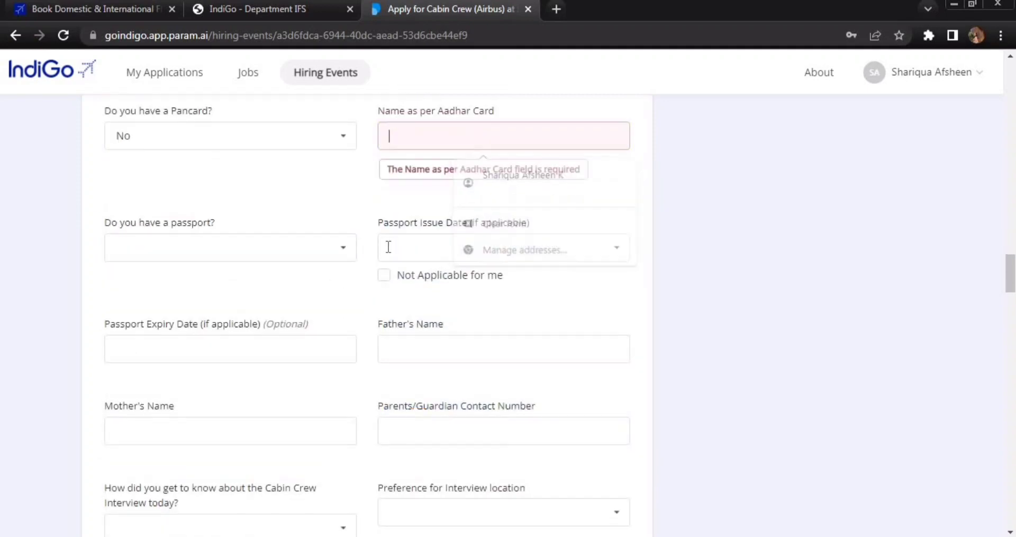
pyautogui.scroll(1, 388, 246)
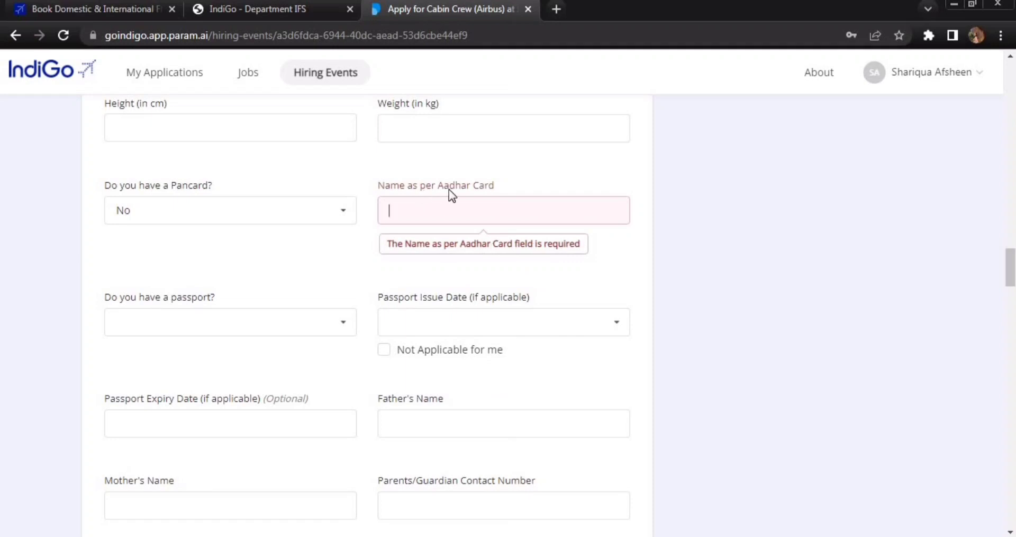
pyautogui.moveTo(439, 185); pyautogui.dragTo(447, 210)
pyautogui.scroll(-2, 373, 258)
pyautogui.moveTo(107, 222); pyautogui.dragTo(212, 227)
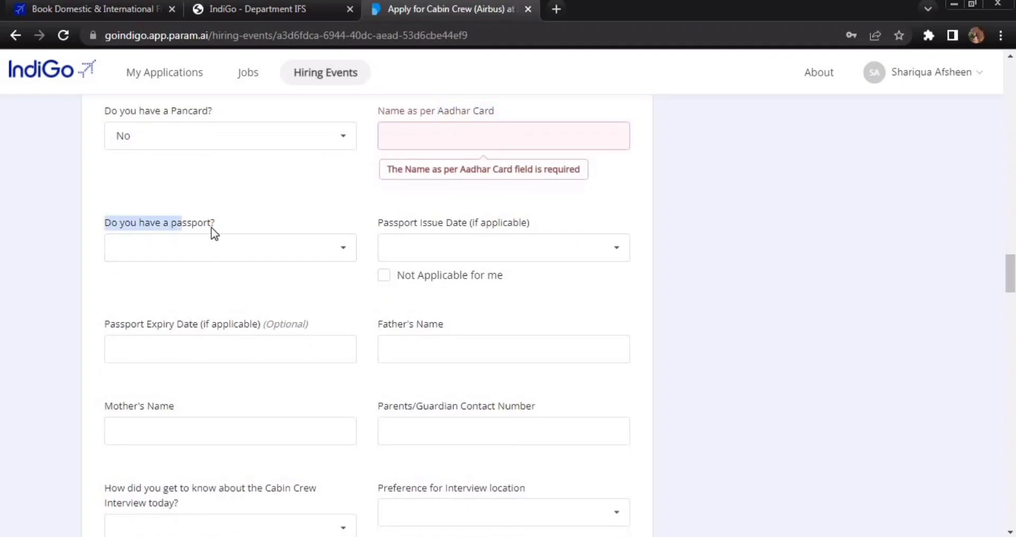
pyautogui.click(343, 255)
pyautogui.click(205, 276)
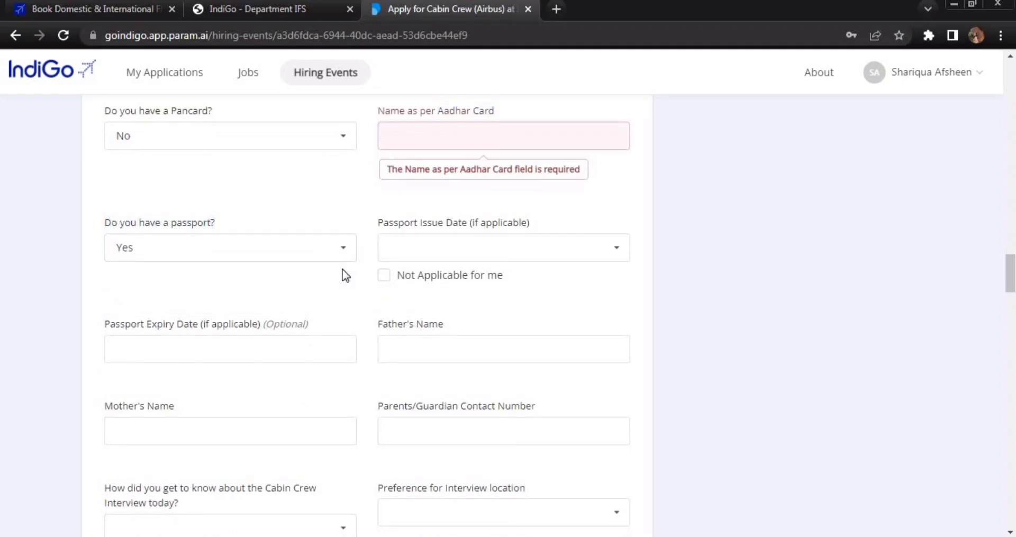
pyautogui.click(343, 250)
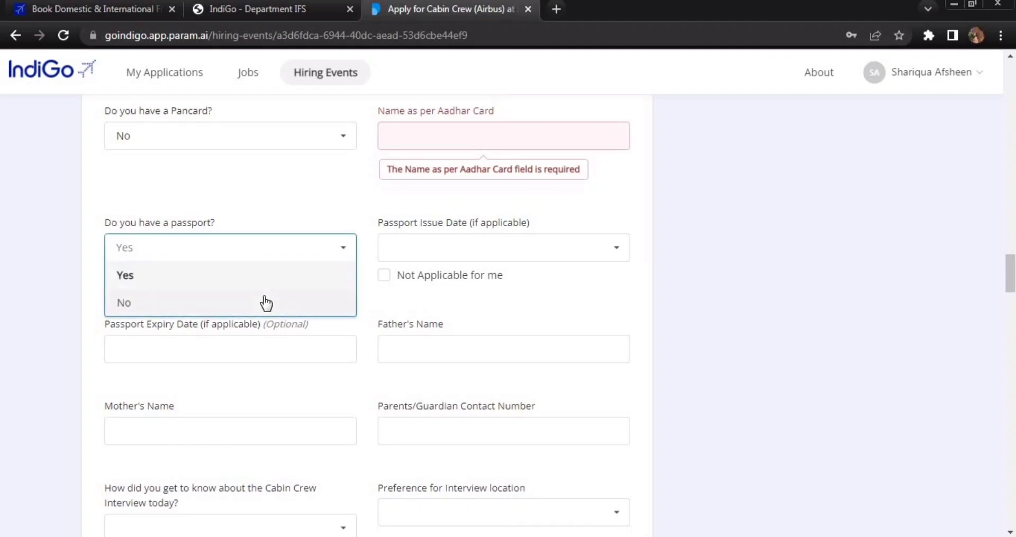
pyautogui.click(265, 302)
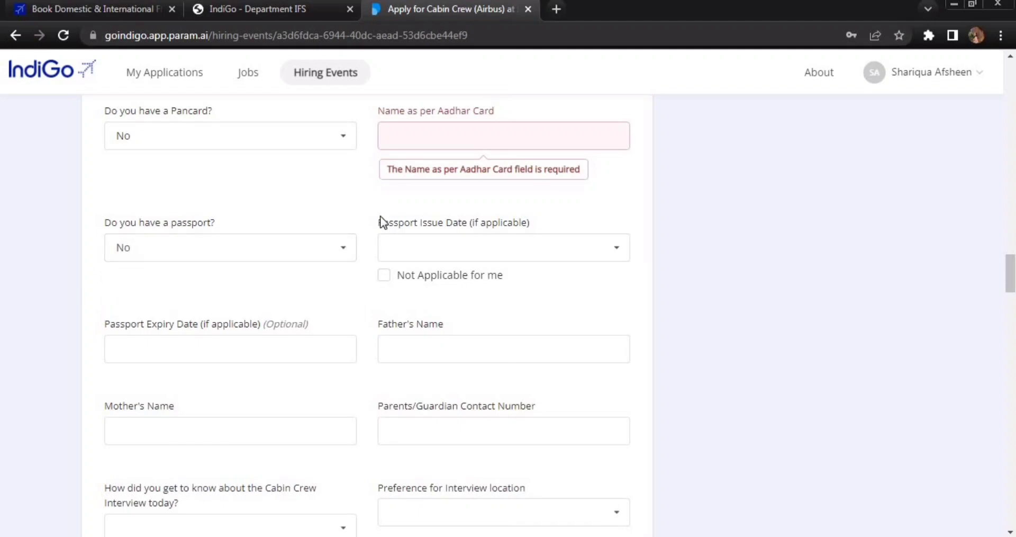
pyautogui.moveTo(380, 222); pyautogui.dragTo(561, 241)
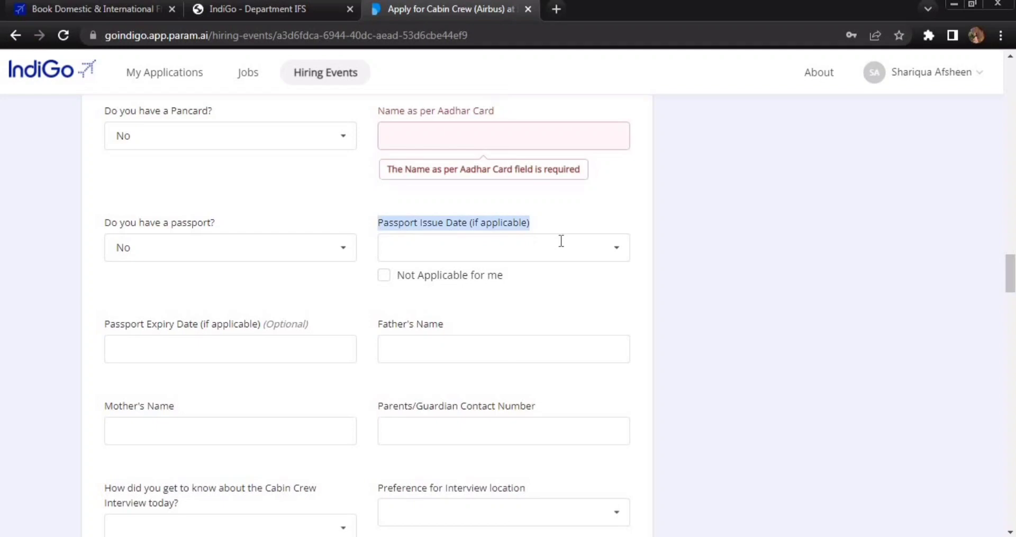
pyautogui.click(613, 249)
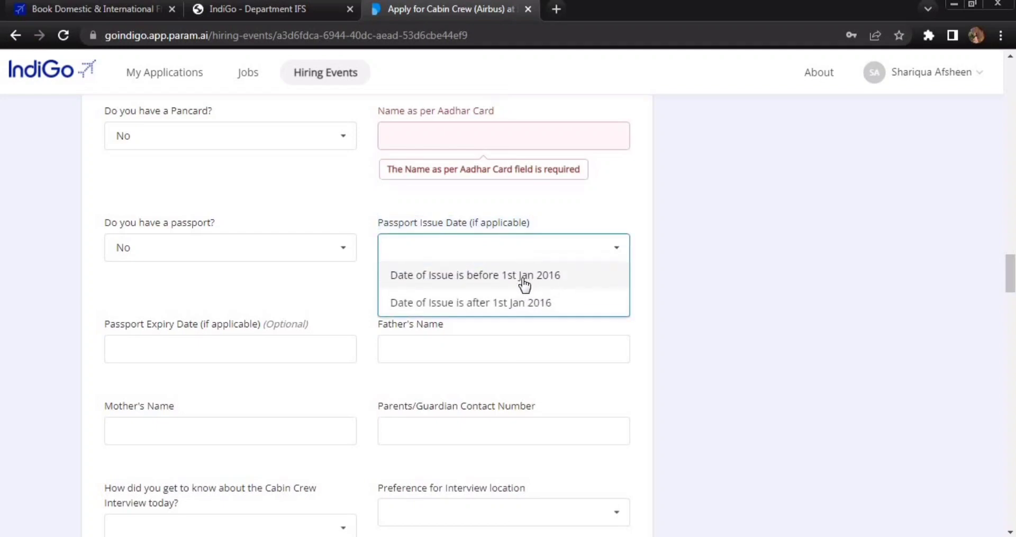
pyautogui.click(520, 274)
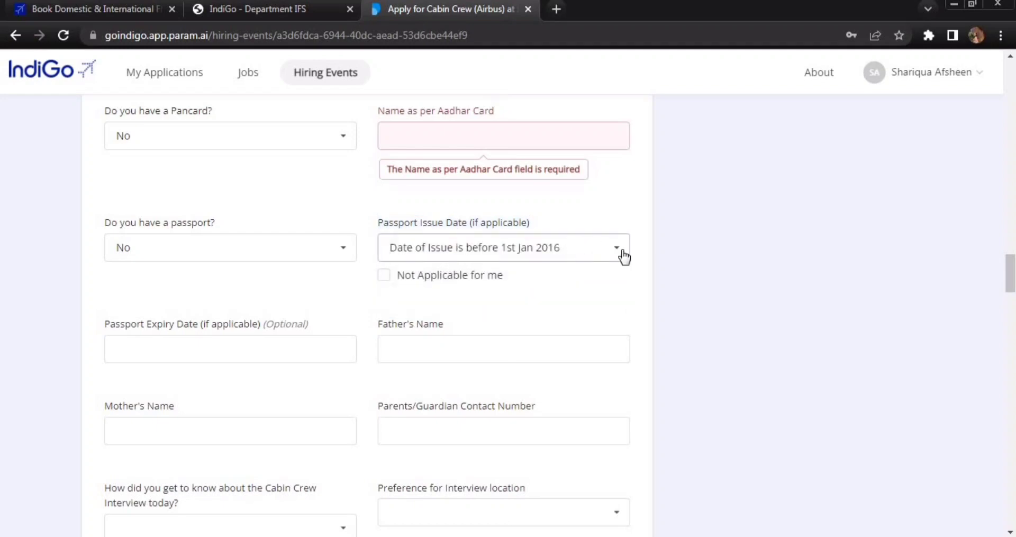
pyautogui.click(620, 254)
pyautogui.click(562, 309)
pyautogui.click(346, 252)
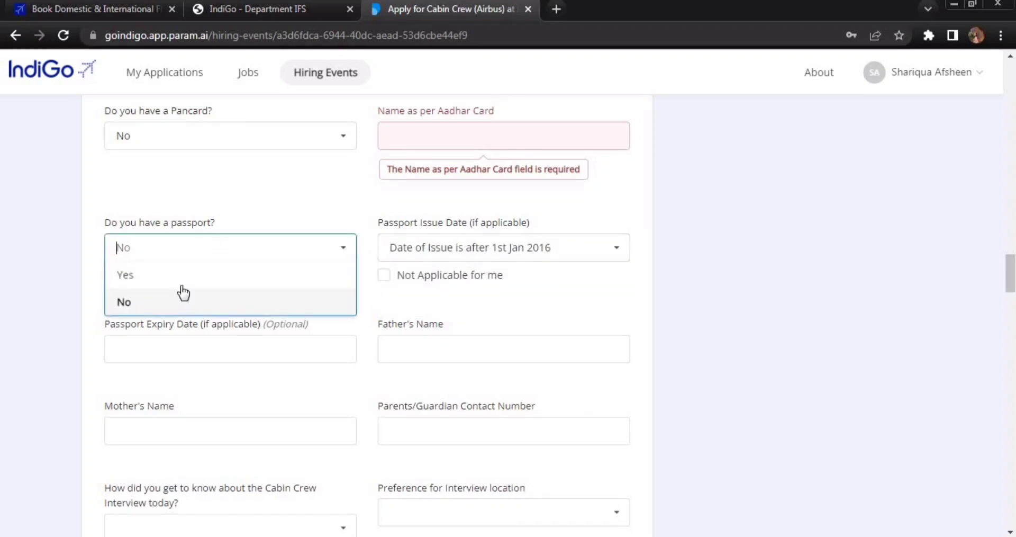
pyautogui.click(192, 304)
pyautogui.click(384, 276)
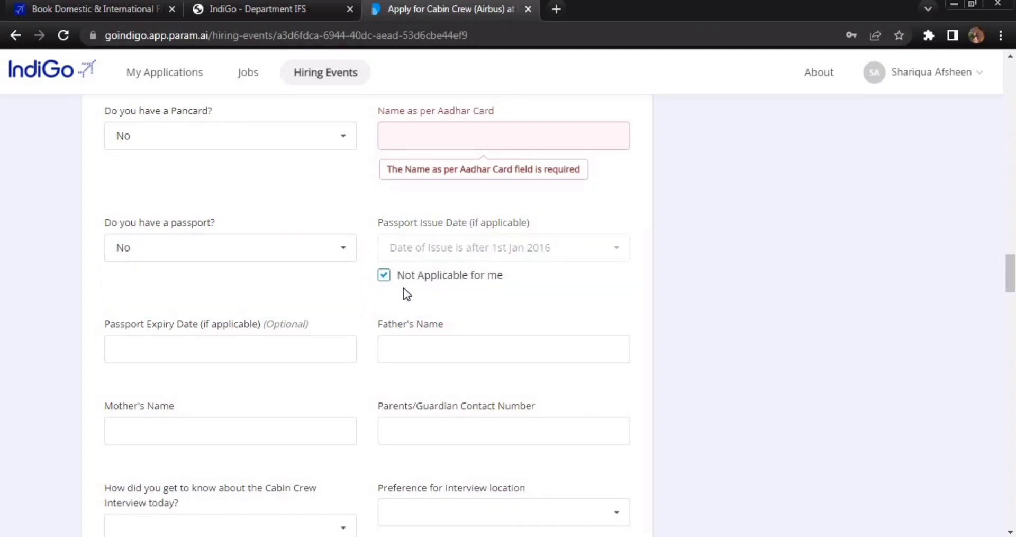
pyautogui.scroll(-3, 494, 286)
pyautogui.tripleClick(446, 177)
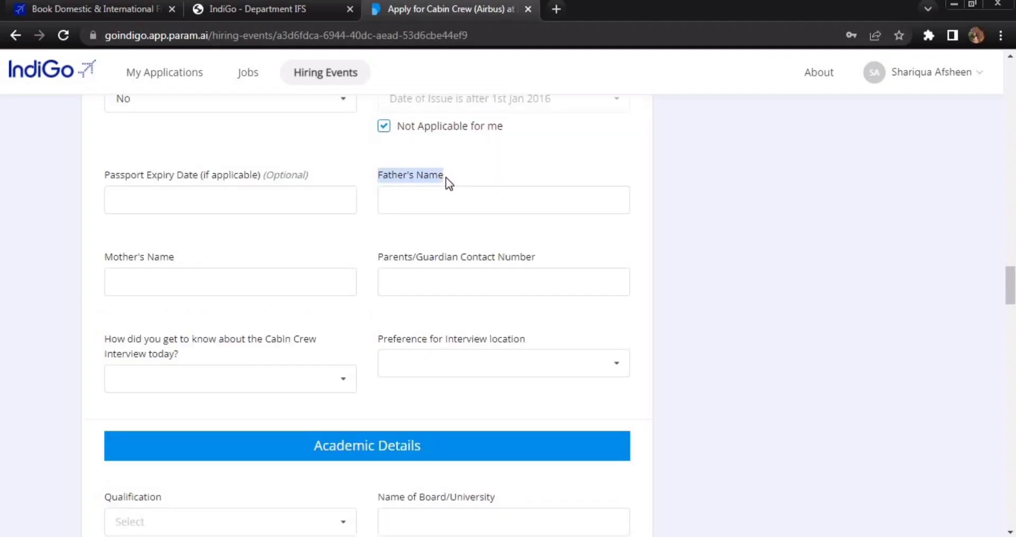
pyautogui.click(428, 206)
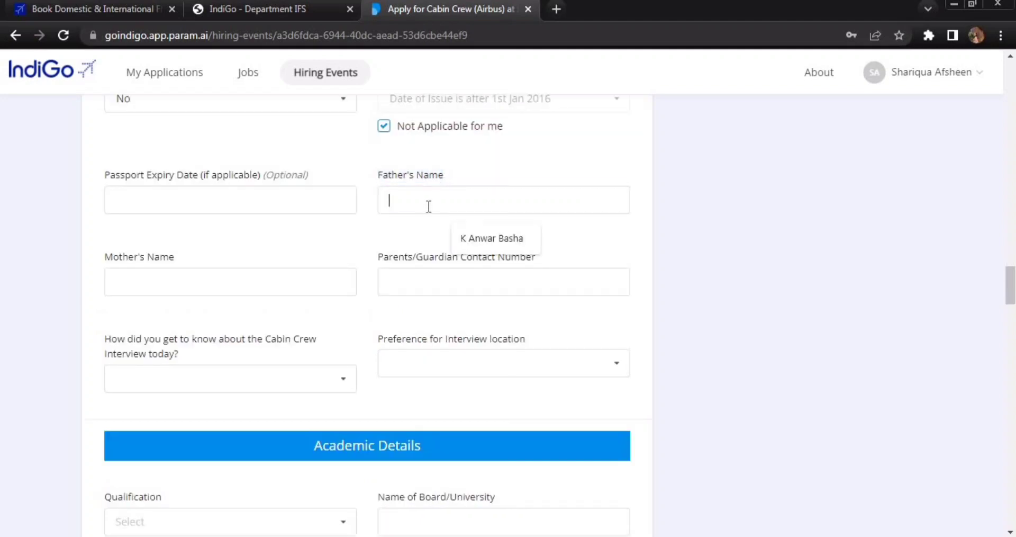
pyautogui.click(342, 241)
pyautogui.moveTo(106, 258); pyautogui.dragTo(181, 260)
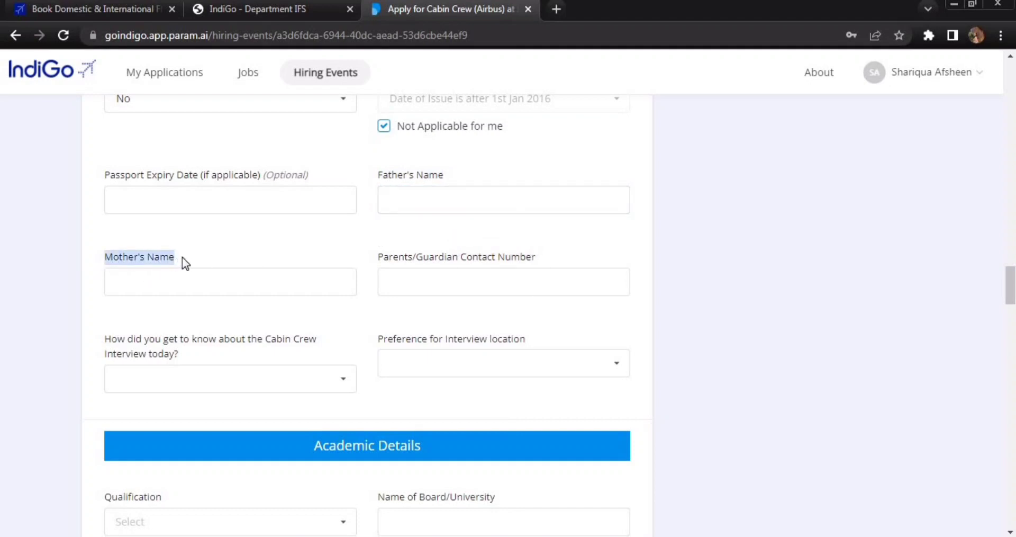
pyautogui.click(337, 245)
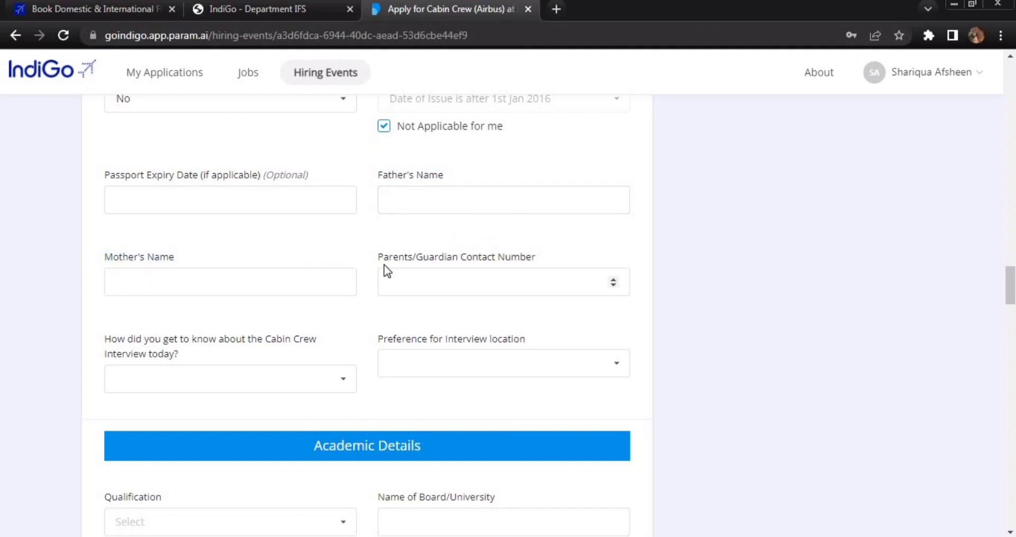
pyautogui.moveTo(379, 256); pyautogui.dragTo(539, 260)
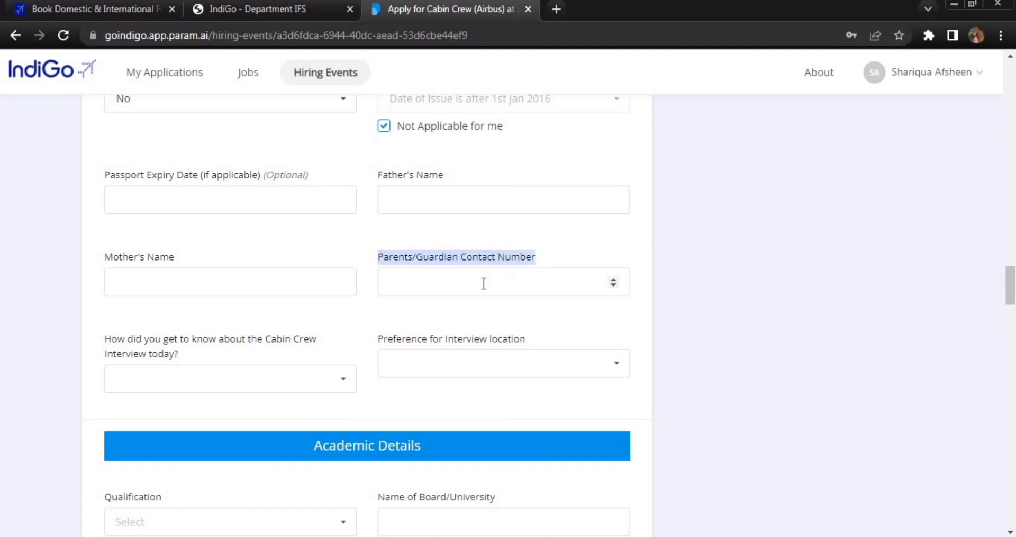
pyautogui.click(365, 329)
pyautogui.scroll(-3, 363, 329)
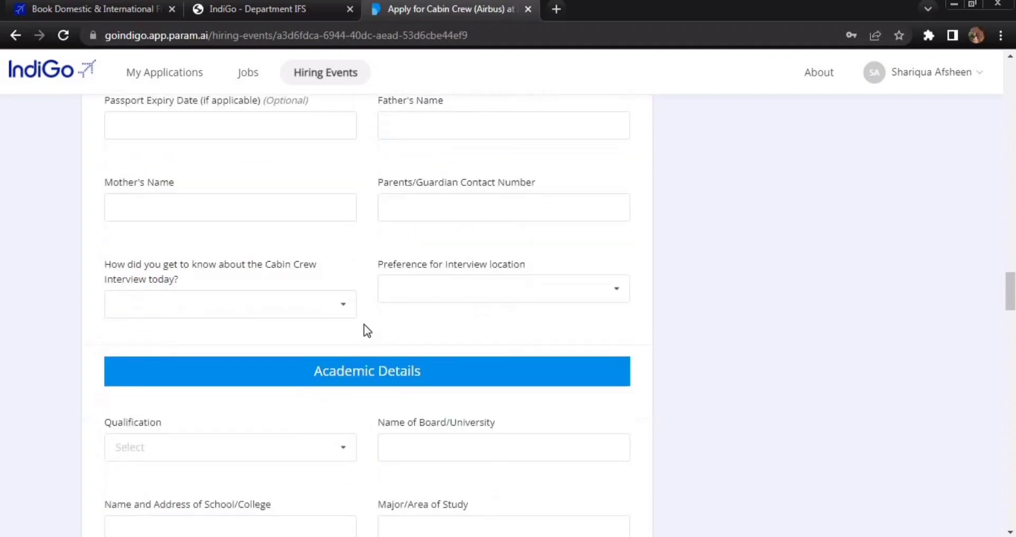
pyautogui.moveTo(109, 185); pyautogui.dragTo(180, 209)
pyautogui.click(347, 232)
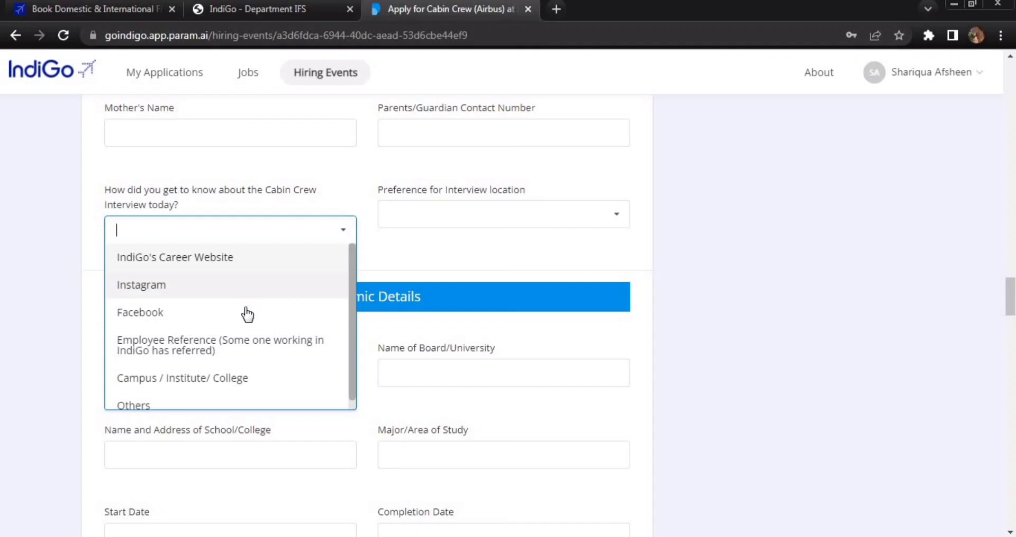
pyautogui.scroll(-1, 269, 361)
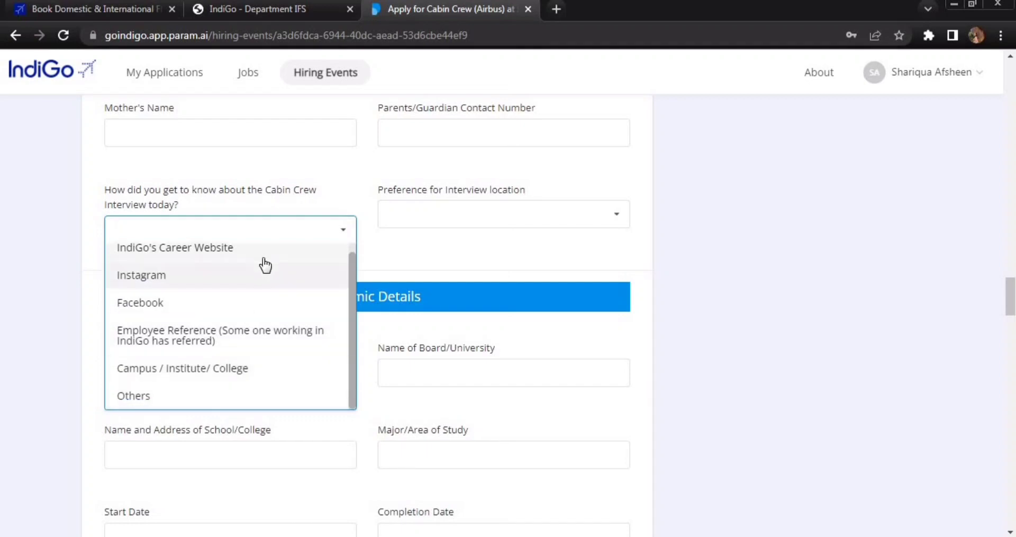
pyautogui.click(700, 243)
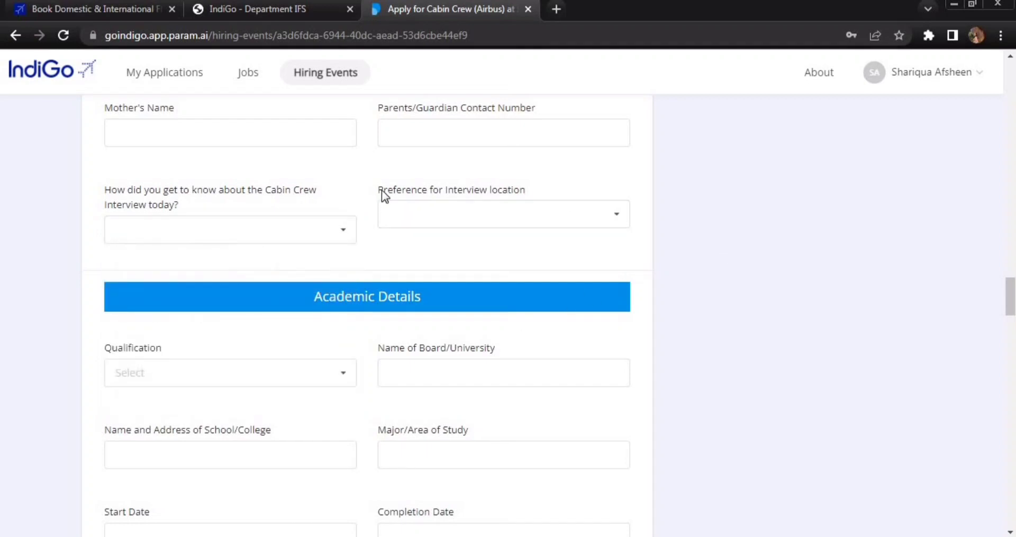
pyautogui.moveTo(380, 188); pyautogui.dragTo(529, 192)
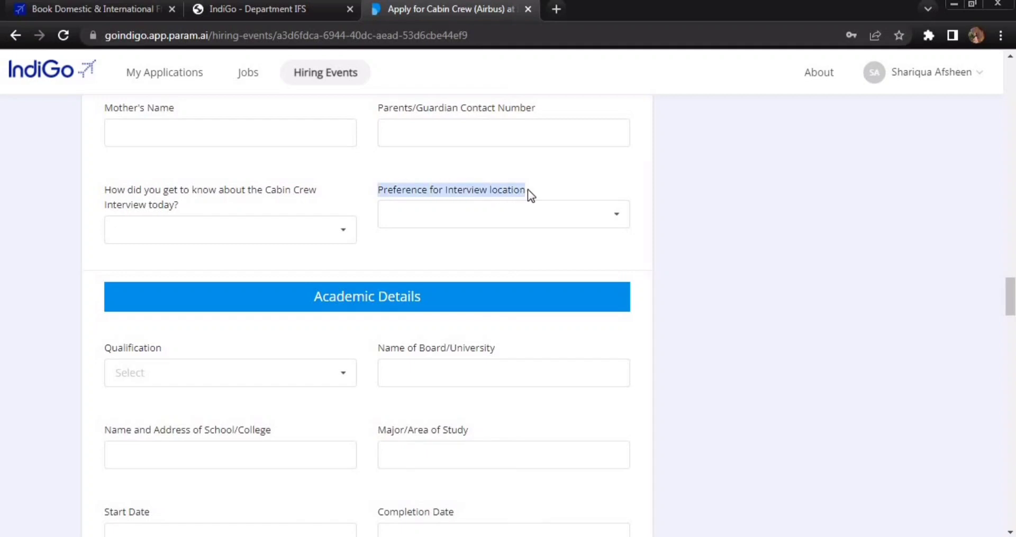
pyautogui.click(621, 217)
pyautogui.scroll(-3, 555, 286)
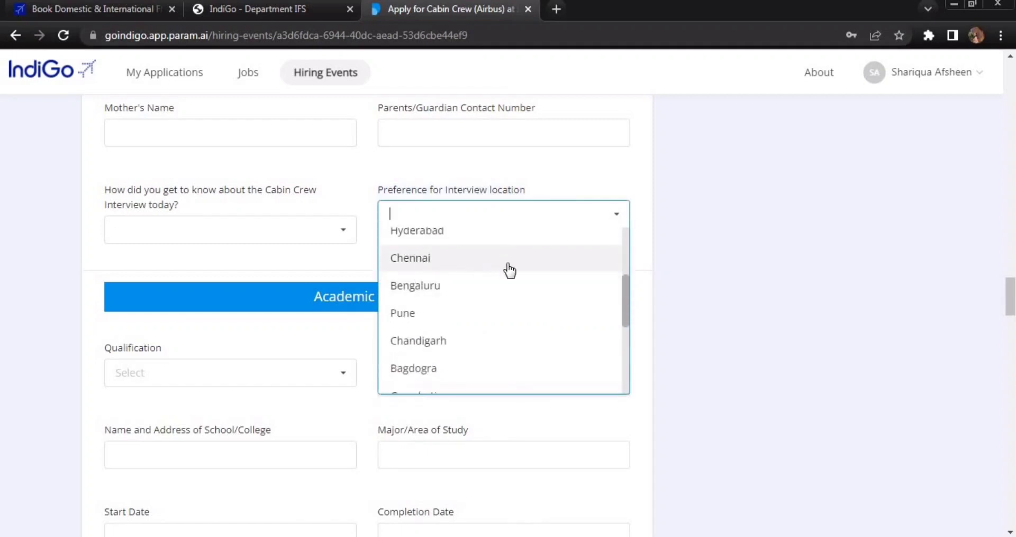
pyautogui.scroll(3, 509, 270)
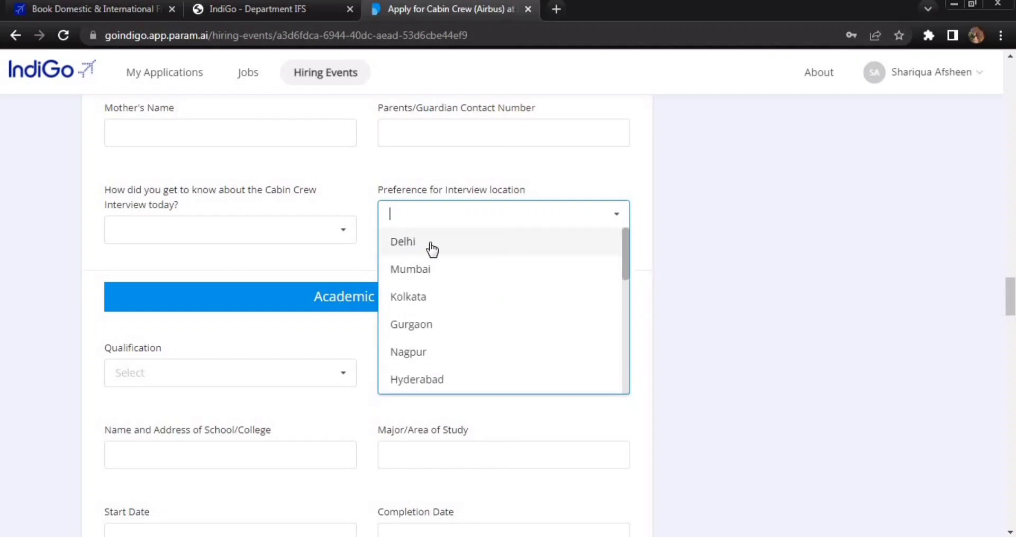
pyautogui.click(688, 239)
pyautogui.scroll(-3, 688, 240)
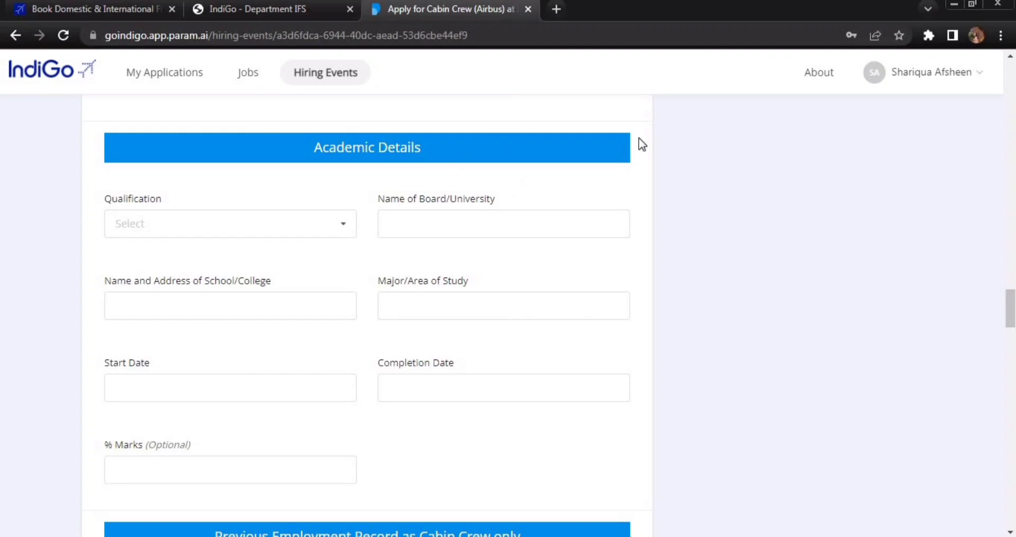
# - Choose Bachelors as the qualification, then change it to 12th(+2)
pyautogui.click(335, 230)
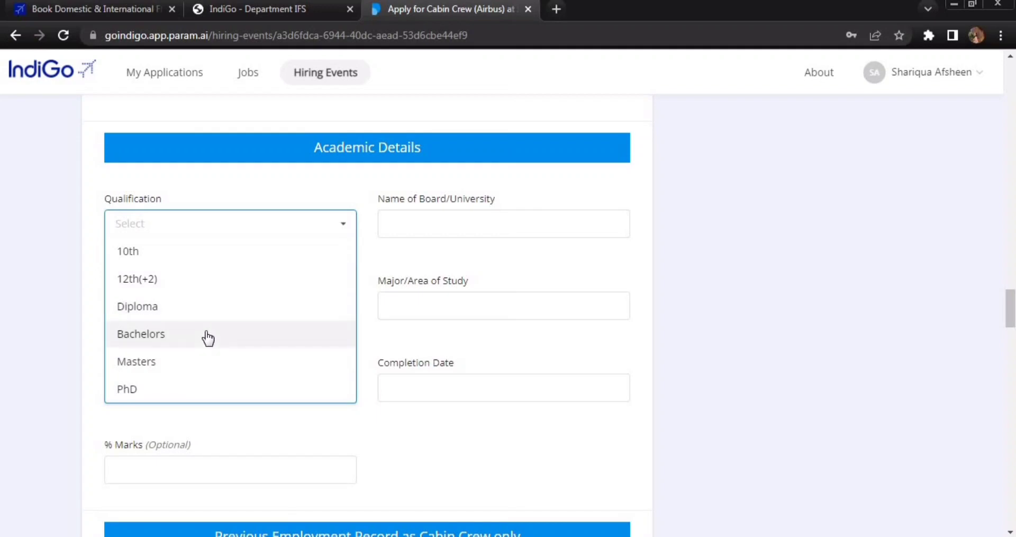
pyautogui.scroll(-1, 204, 334)
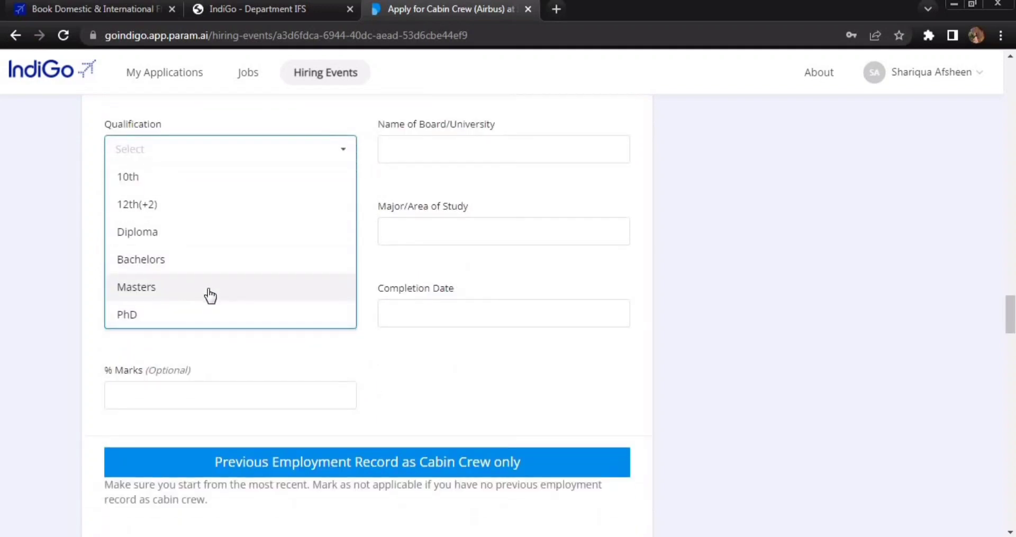
pyautogui.scroll(1, 208, 294)
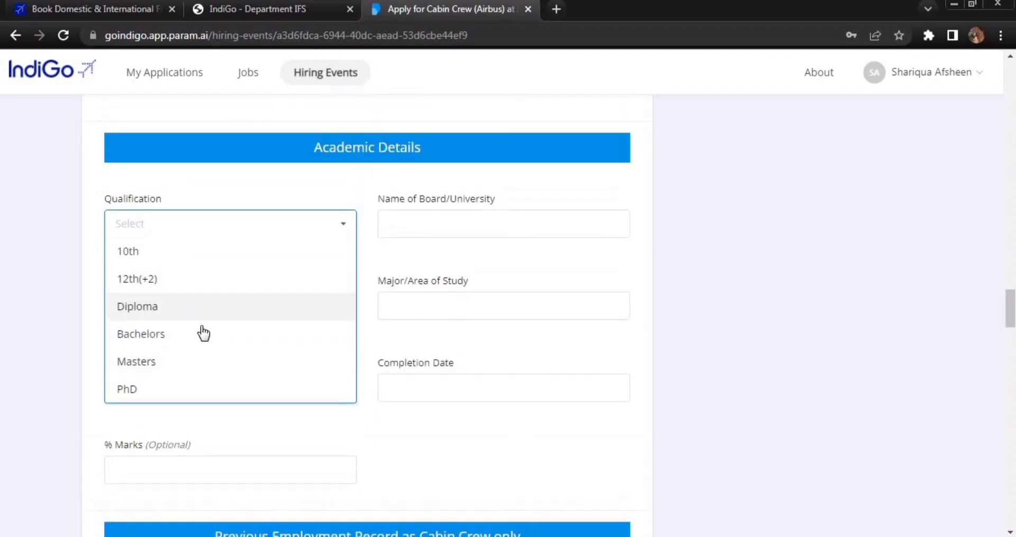
pyautogui.click(178, 343)
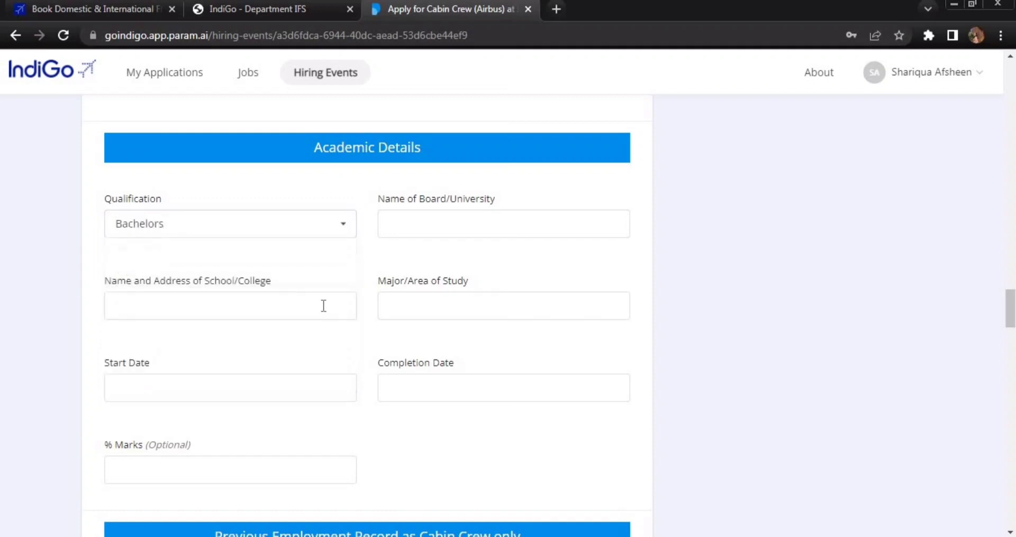
pyautogui.click(347, 229)
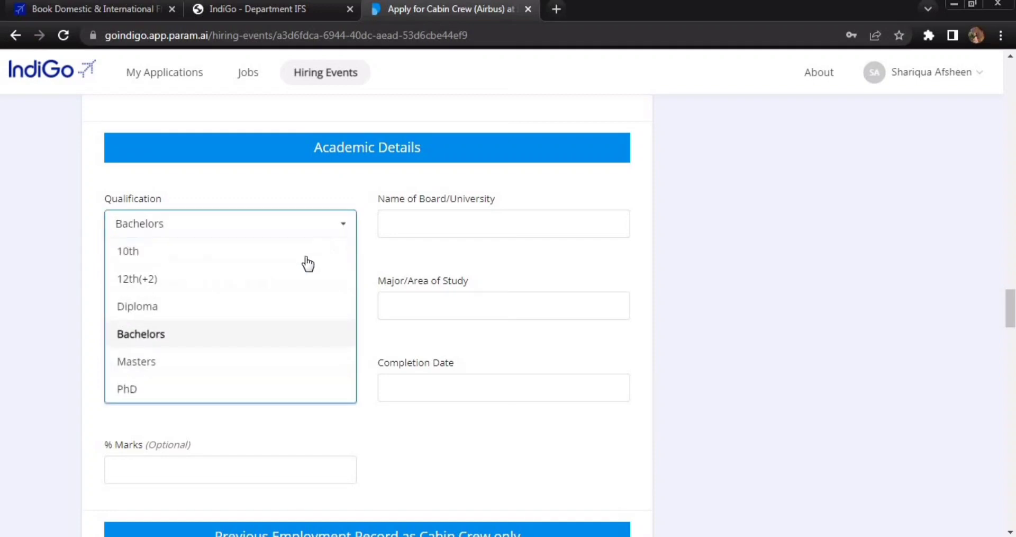
pyautogui.click(248, 281)
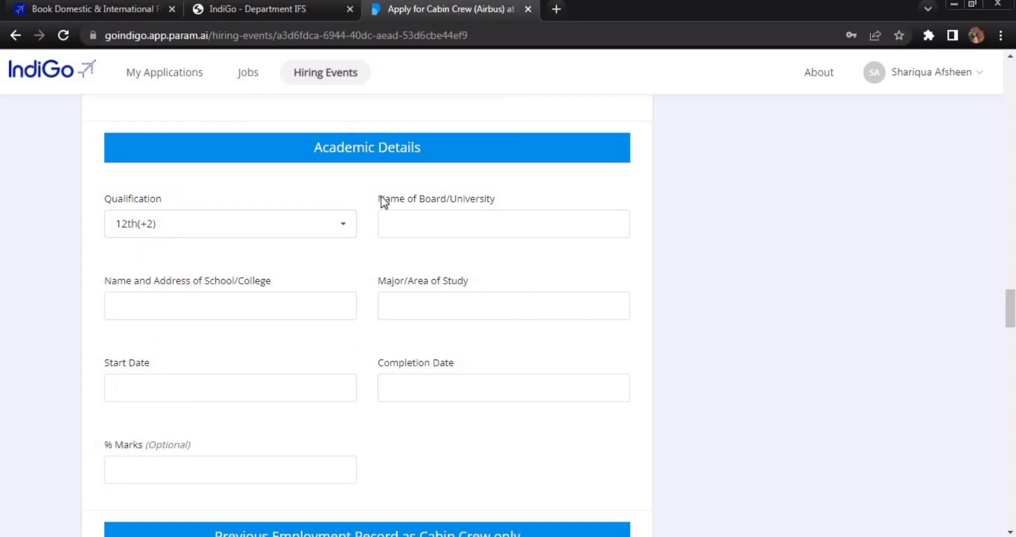
# - Try 'cbse' and 'ICState' as the Board/University name, then empty the field
pyautogui.moveTo(381, 197); pyautogui.dragTo(502, 206)
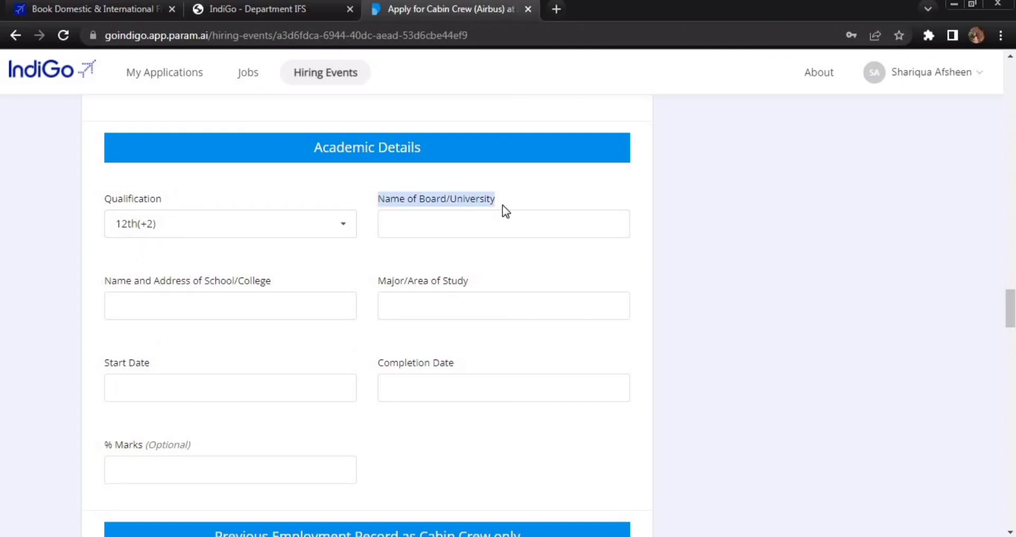
pyautogui.click(494, 259)
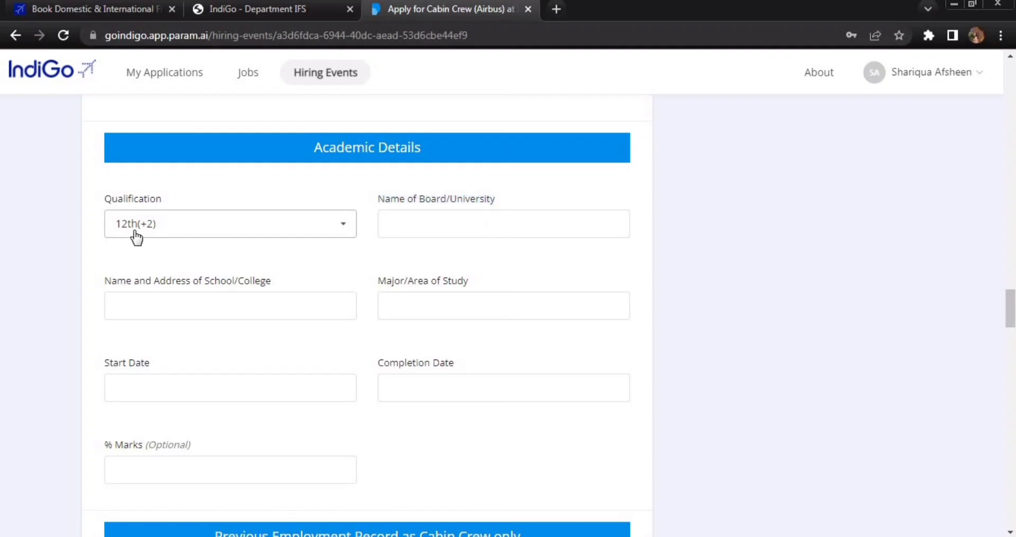
pyautogui.click(426, 228)
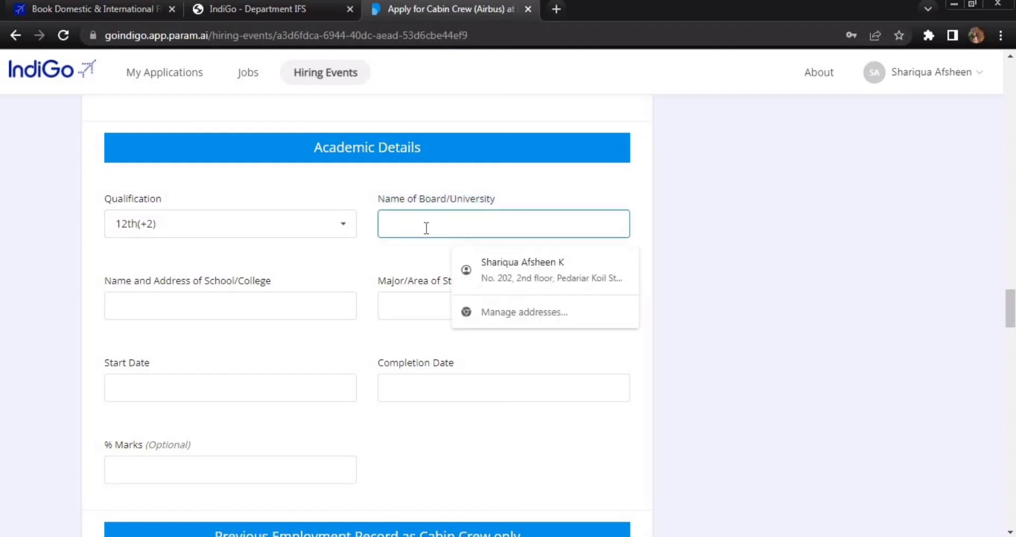
pyautogui.write('cbsw')
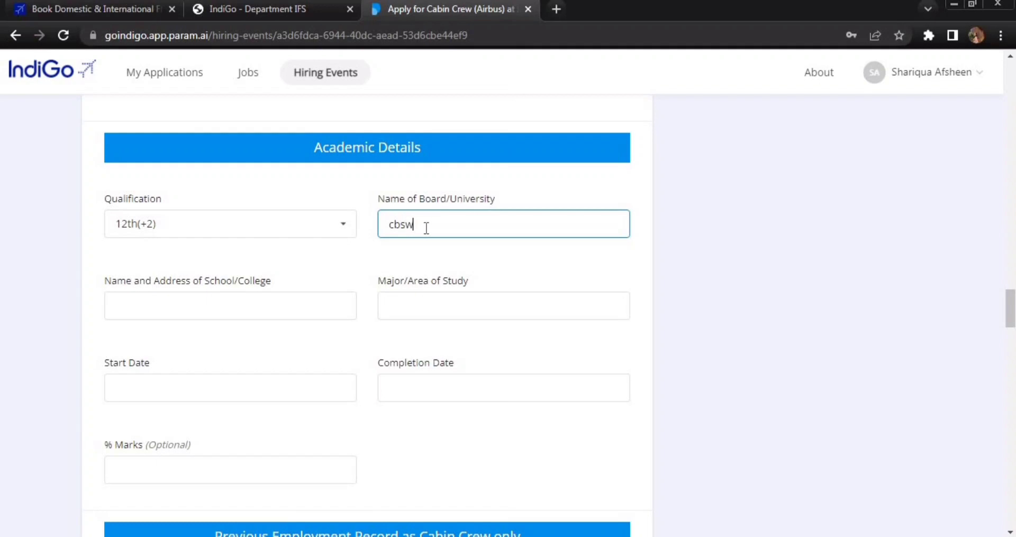
pyautogui.press('BackSpace')
pyautogui.write('e')
pyautogui.press('BackSpace')
pyautogui.press('BackSpace')
pyautogui.write('ICState')
pyautogui.press('BackSpace')
pyautogui.press('BackSpace')
pyautogui.press('BackSpace')
pyautogui.press('BackSpace')
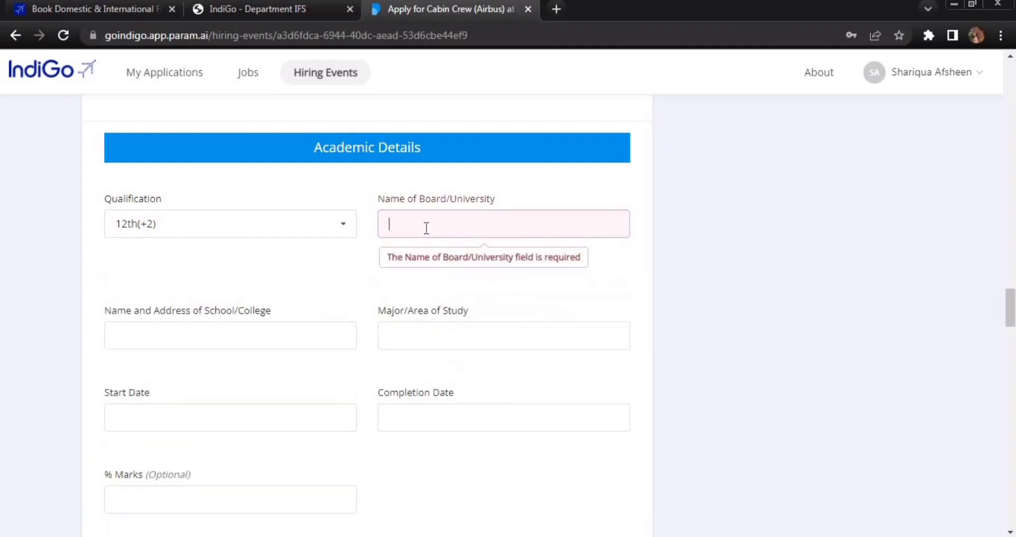
# - Switch the qualification back to Bachelors and highlight the School/College and Board/University labels
pyautogui.click(347, 229)
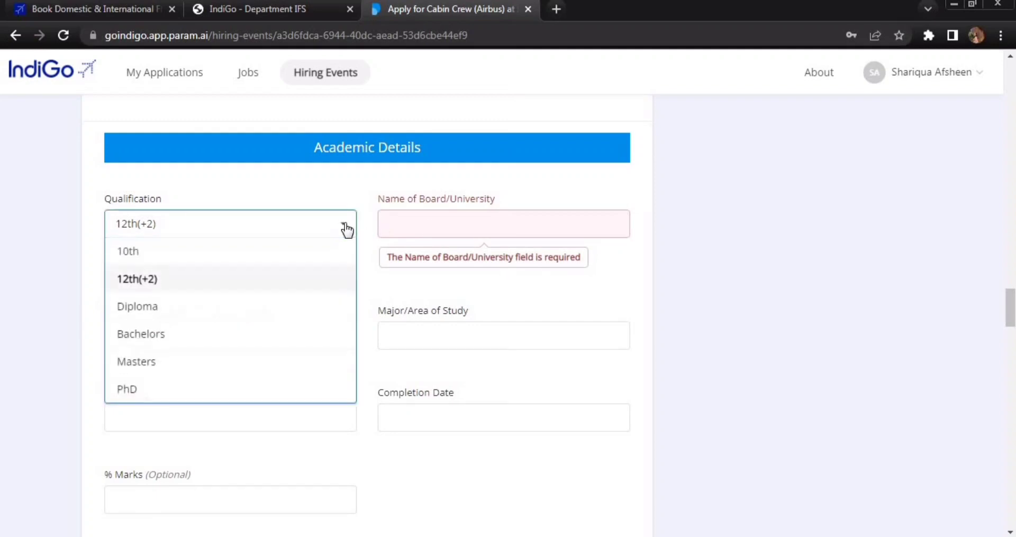
pyautogui.click(220, 340)
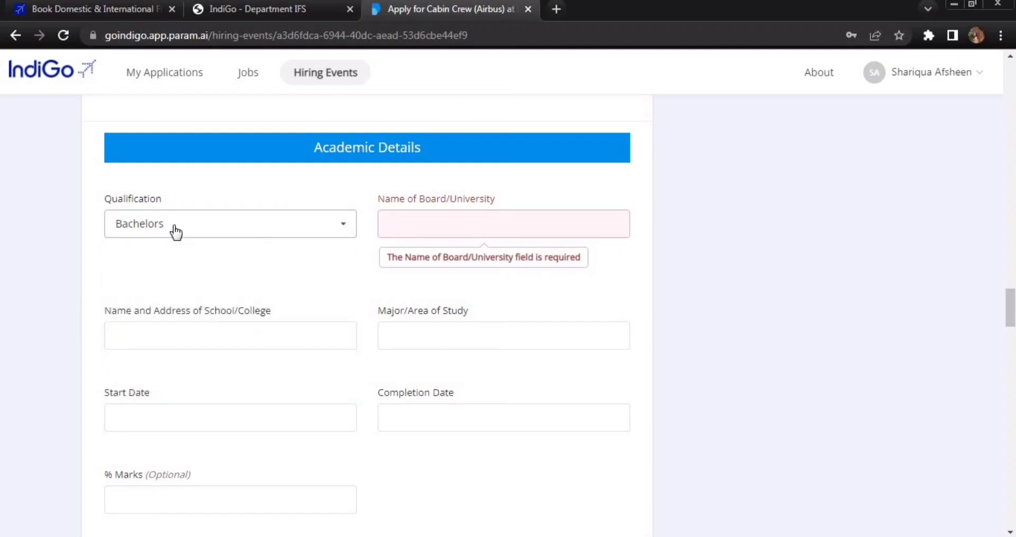
pyautogui.click(196, 326)
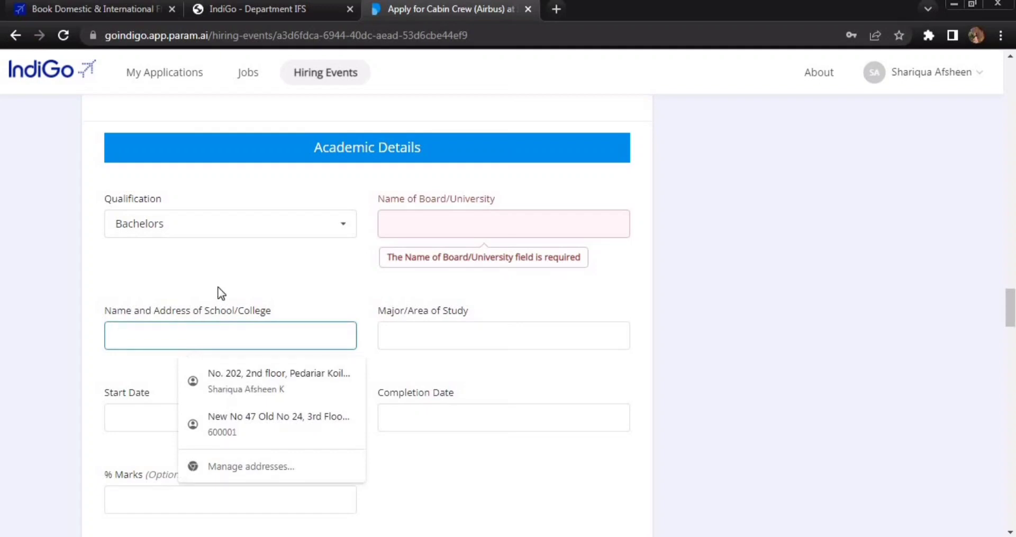
pyautogui.click(103, 315)
pyautogui.moveTo(131, 313); pyautogui.dragTo(241, 335)
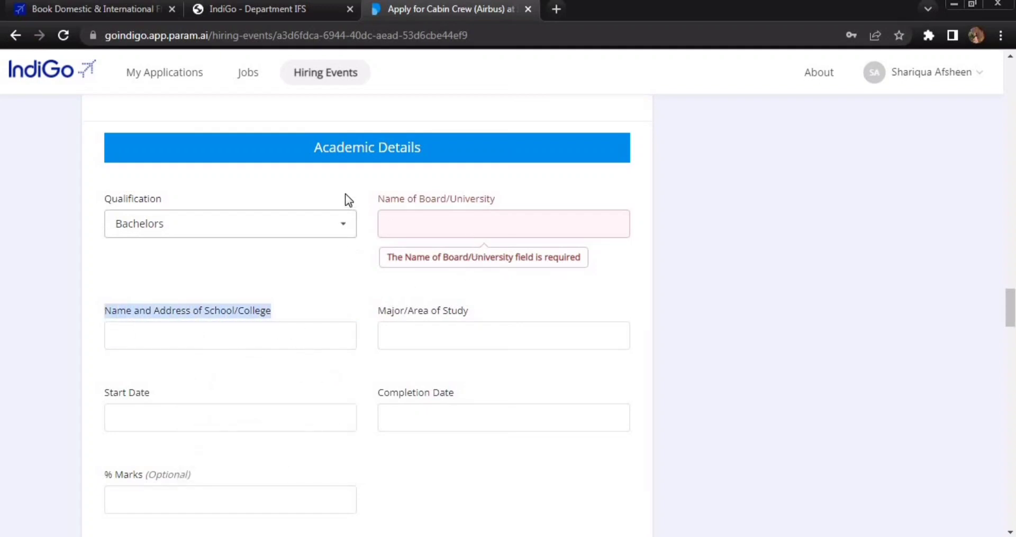
pyautogui.click(399, 197)
pyautogui.moveTo(384, 200); pyautogui.dragTo(500, 200)
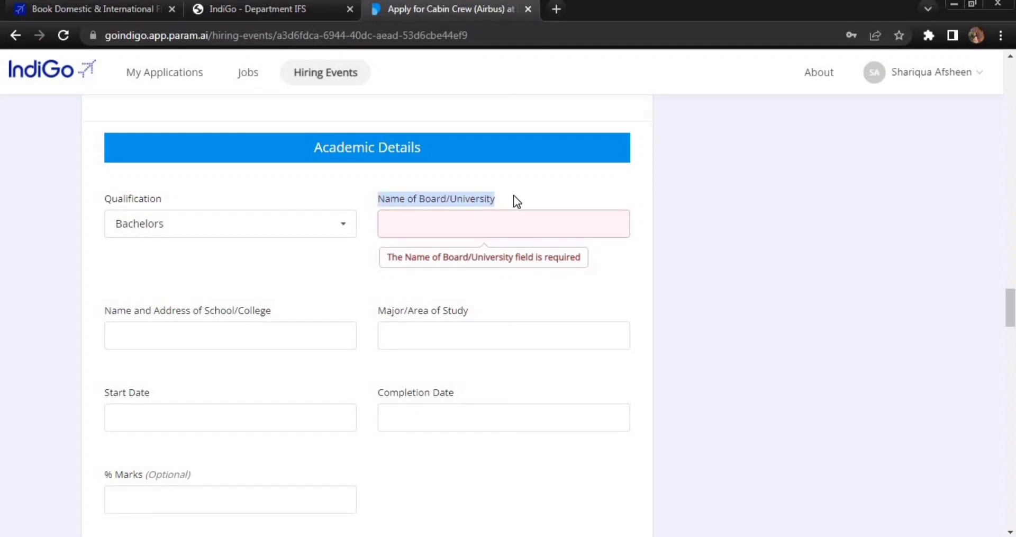
pyautogui.click(513, 196)
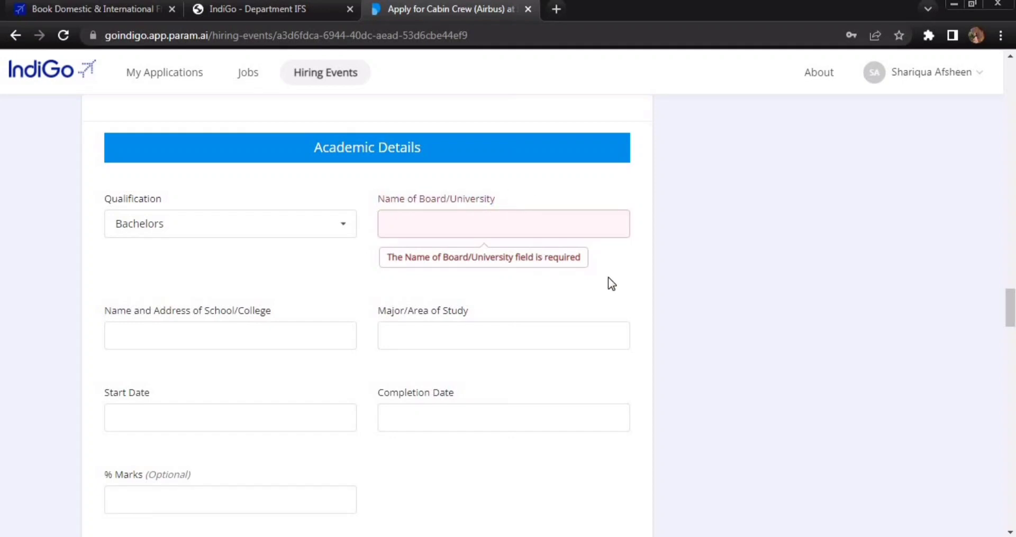
# - Fill Major/Area of Study with 'B.Com ( Accounting and Finance)' and point out Completion Date and % Marks
pyautogui.scroll(-2, 608, 277)
pyautogui.click(447, 273)
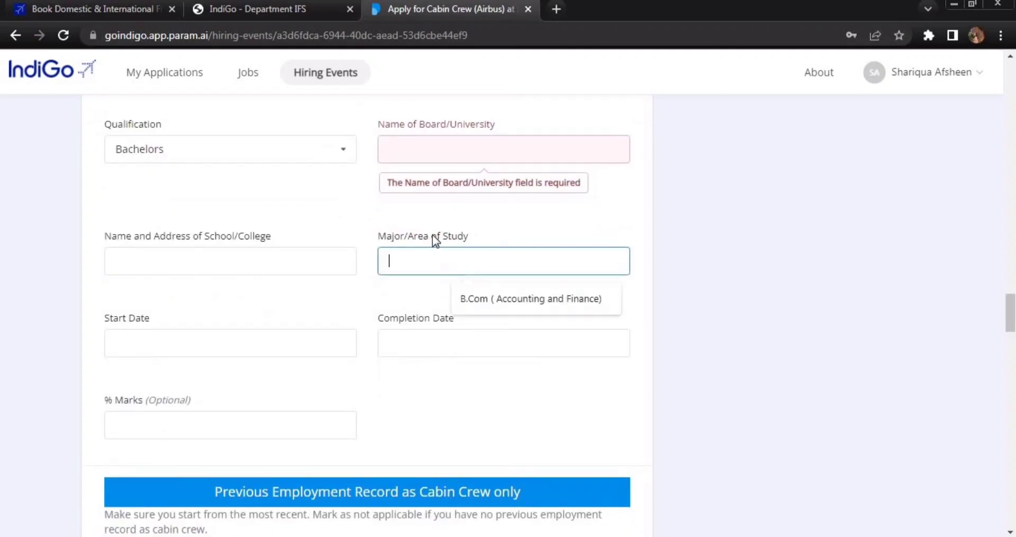
pyautogui.click(474, 292)
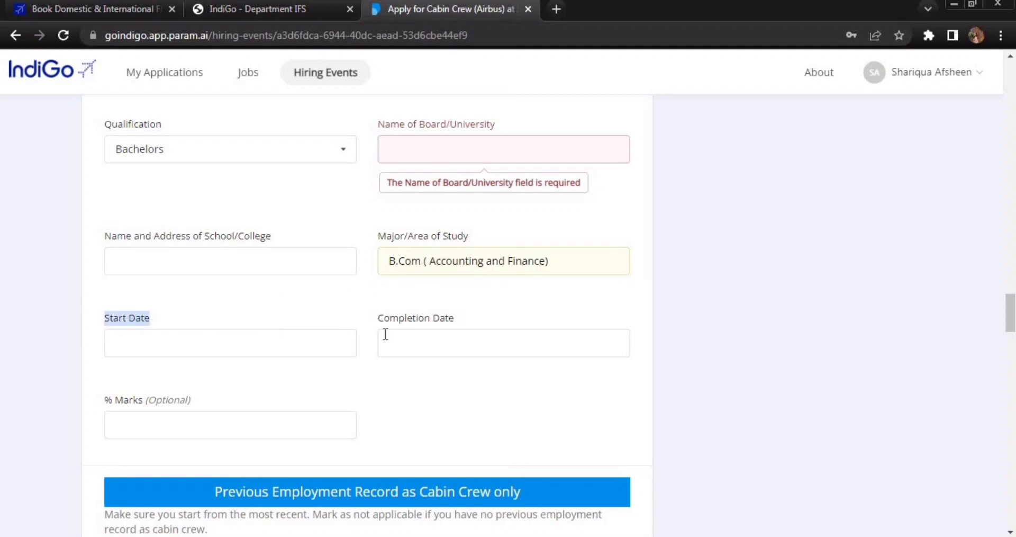
pyautogui.moveTo(383, 317); pyautogui.dragTo(451, 324)
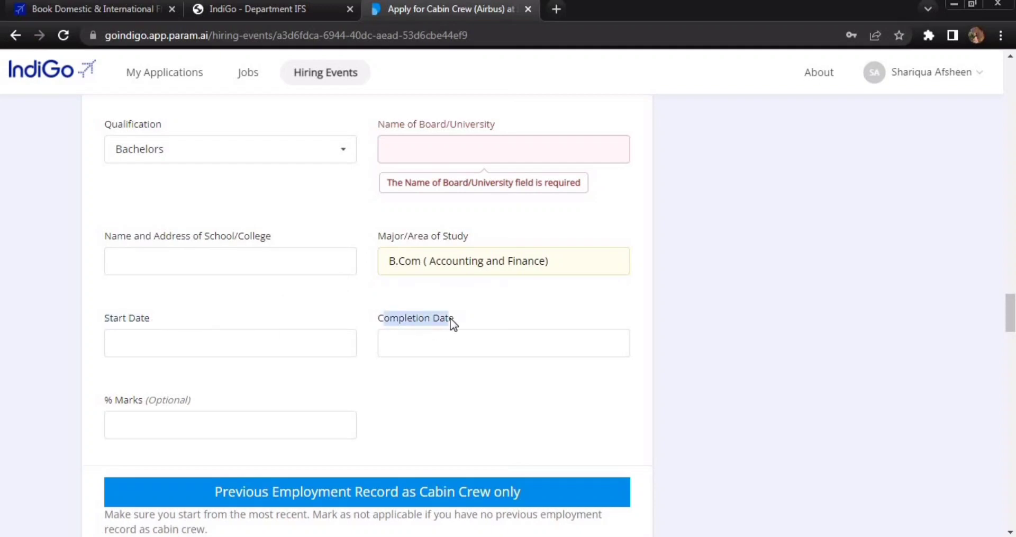
pyautogui.click(678, 337)
pyautogui.scroll(-1, 680, 340)
pyautogui.scroll(-3, 679, 339)
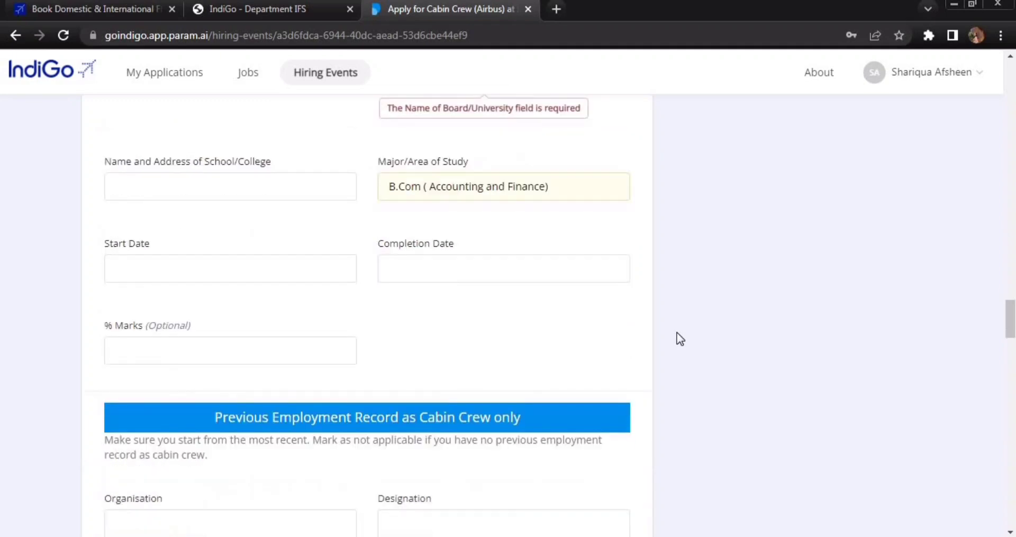
pyautogui.tripleClick(127, 256)
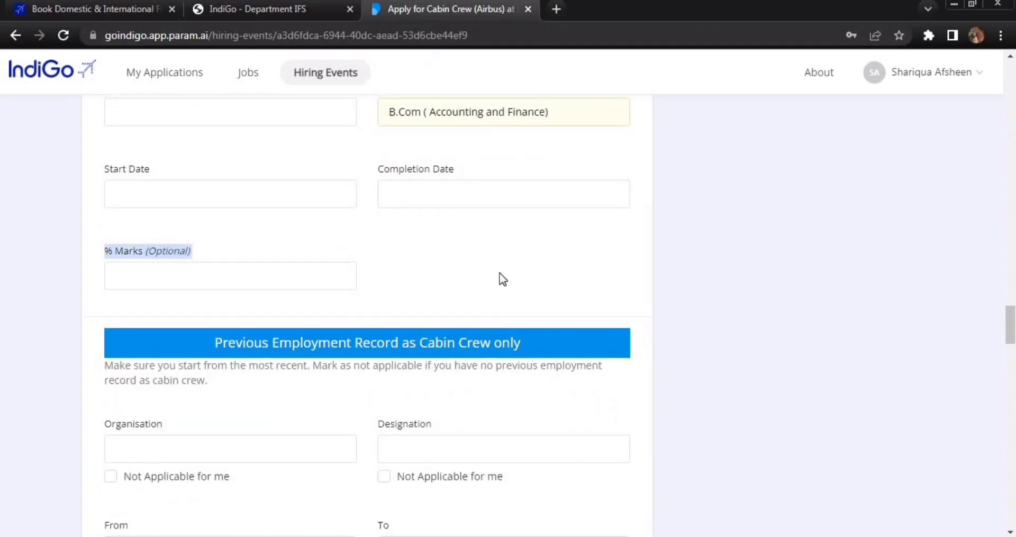
pyautogui.click(701, 291)
# - Tick 'Not Applicable for me' for previous organisation, designation, From and To dates
pyautogui.scroll(-5, 699, 297)
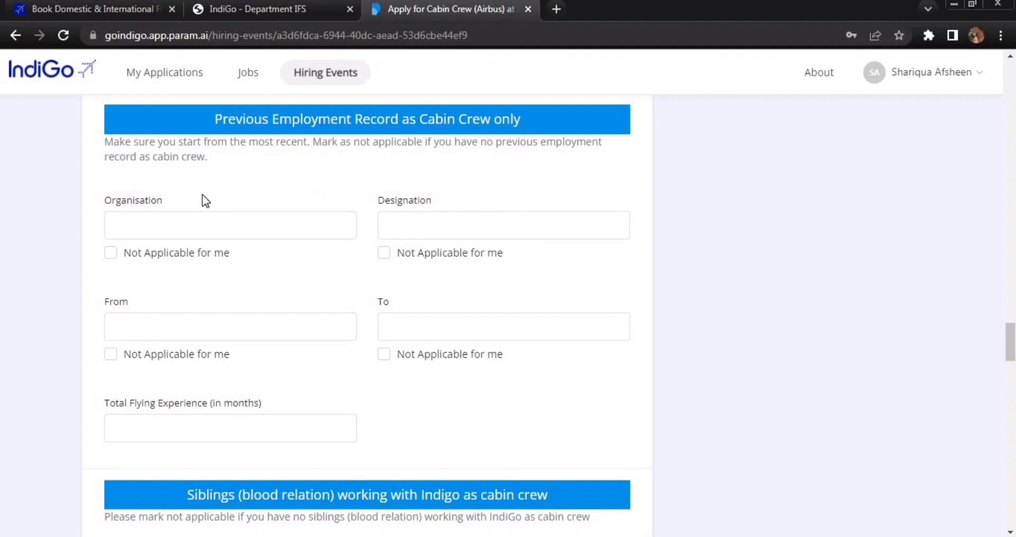
pyautogui.click(111, 255)
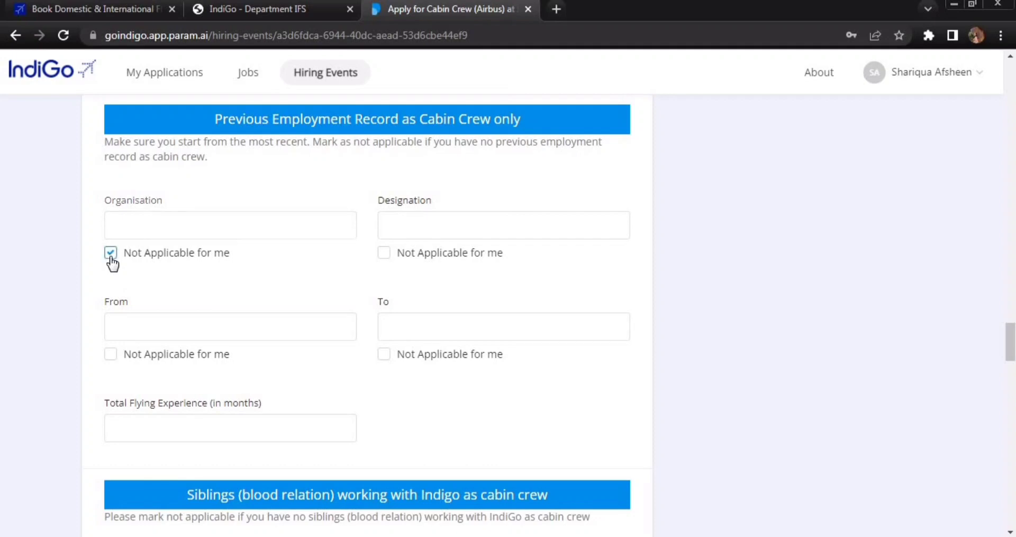
pyautogui.click(385, 253)
pyautogui.click(384, 353)
pyautogui.click(135, 358)
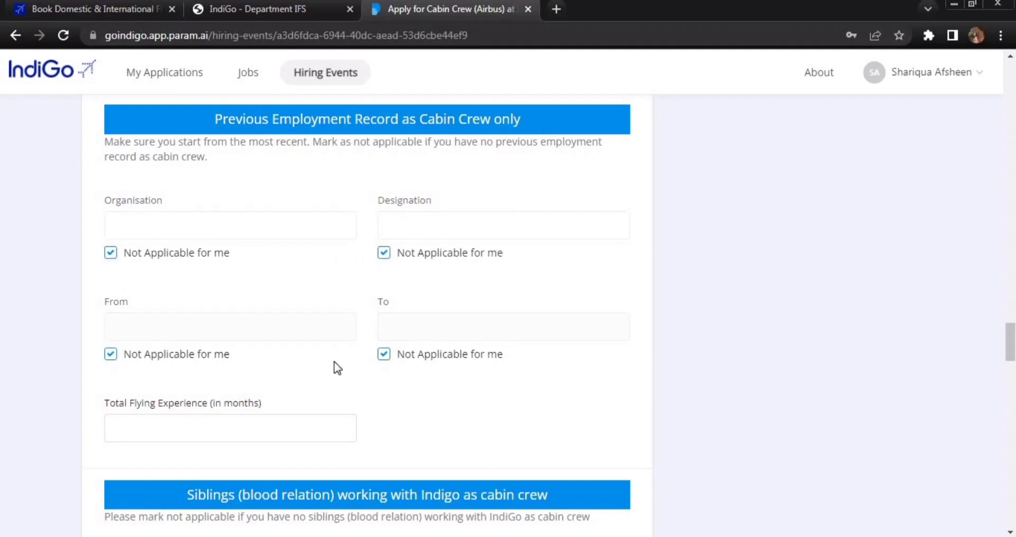
# - Enter 0 in Total Flying Experience (in months)
pyautogui.click(199, 419)
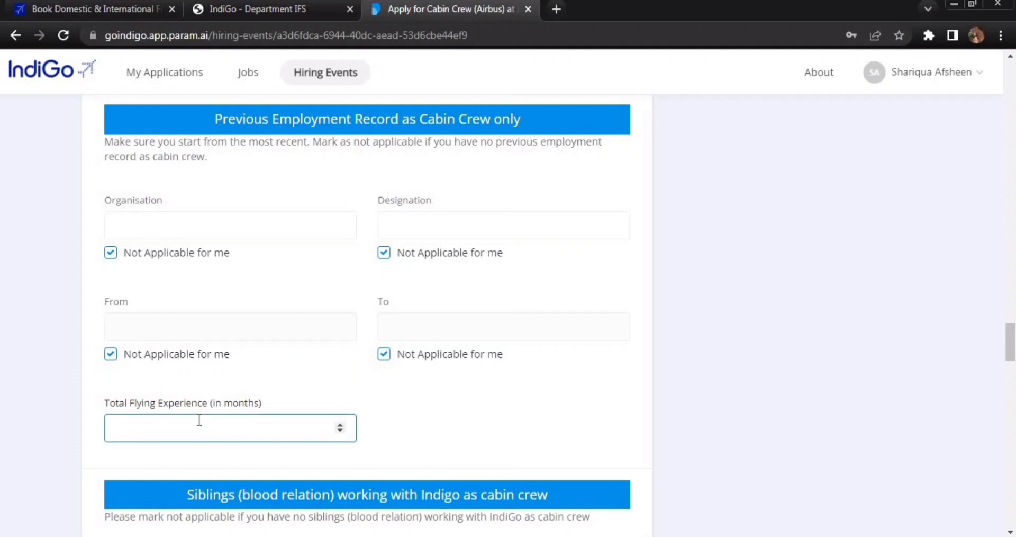
pyautogui.click(474, 415)
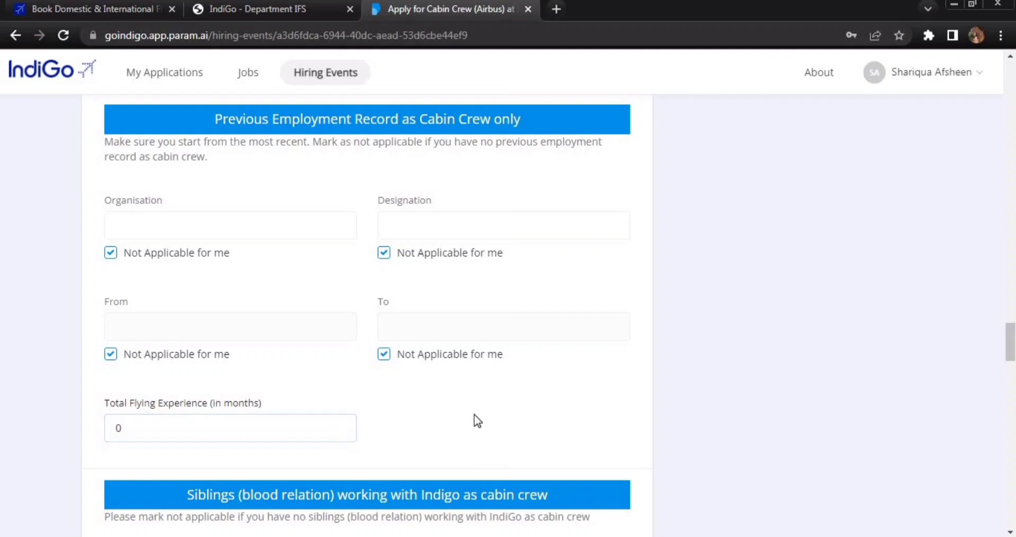
pyautogui.scroll(-5, 684, 331)
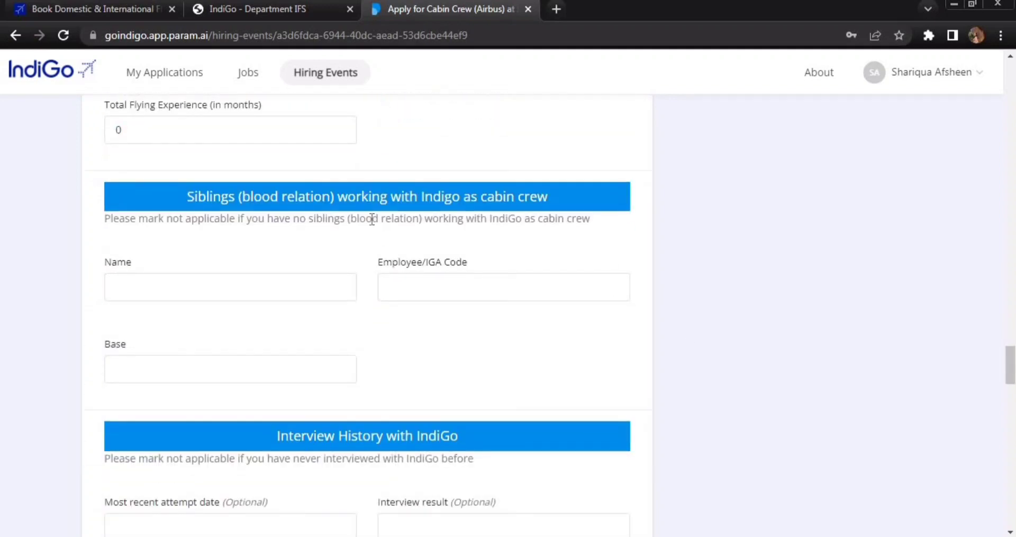
# - Review the Siblings section's Name, Employee/IGA Code and Base fields and the no-siblings instruction
pyautogui.moveTo(214, 200); pyautogui.dragTo(621, 207)
pyautogui.click(670, 242)
pyautogui.moveTo(104, 263); pyautogui.dragTo(139, 267)
pyautogui.moveTo(378, 263); pyautogui.dragTo(469, 264)
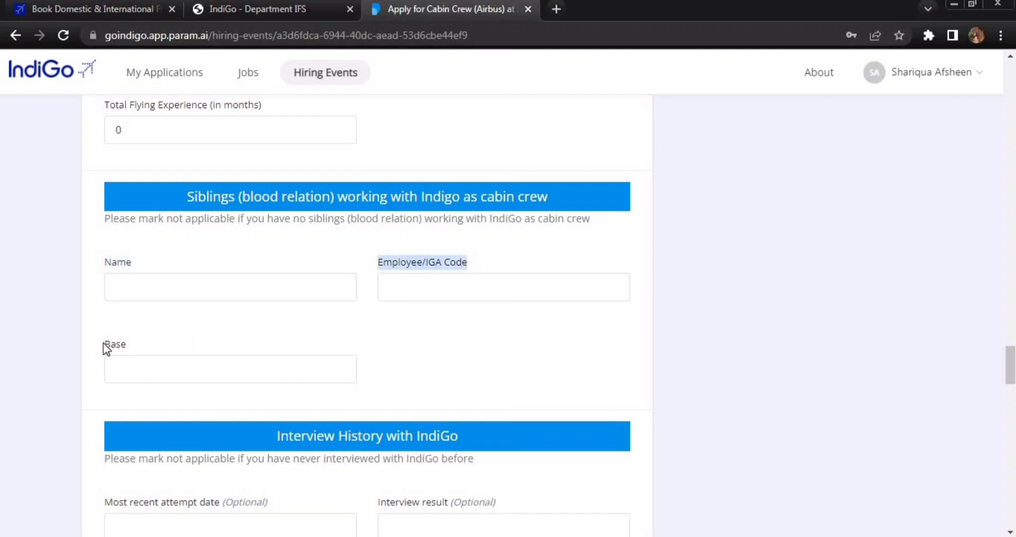
pyautogui.moveTo(104, 343); pyautogui.dragTo(138, 346)
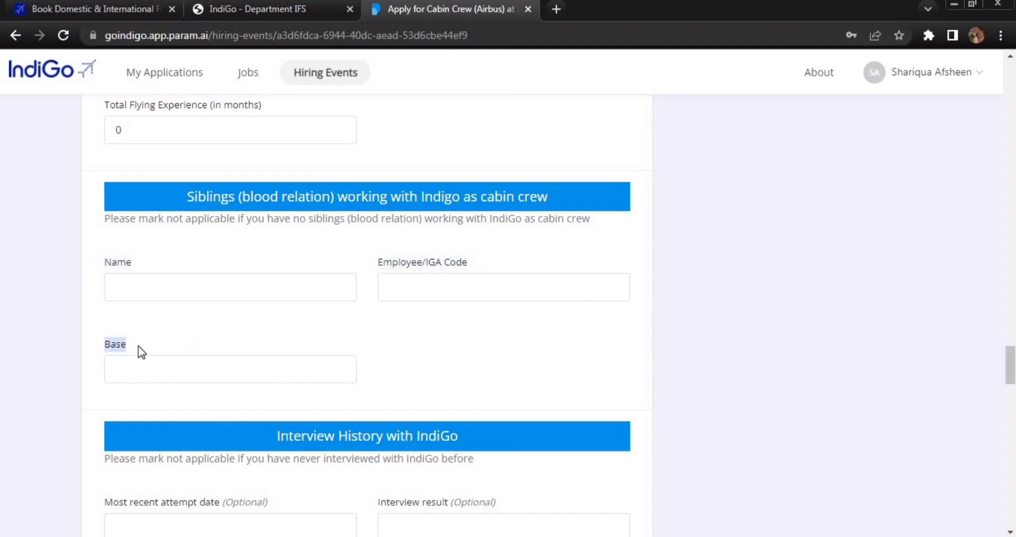
pyautogui.click(685, 329)
pyautogui.moveTo(293, 220); pyautogui.dragTo(348, 220)
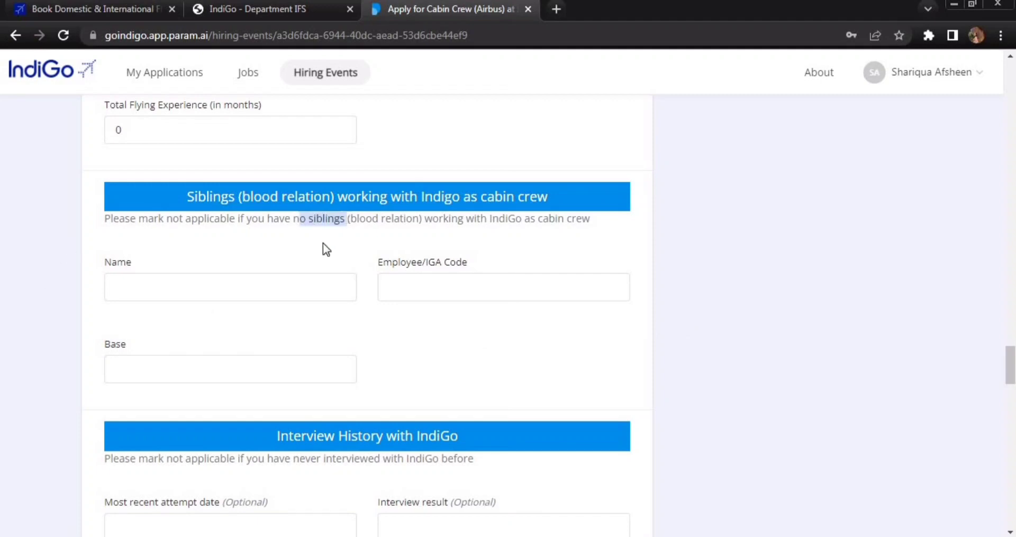
pyautogui.click(181, 290)
# - Autofill the sibling Name, Employee/IGA Code and Base fields with 'Not Applicable for me.'
pyautogui.click(181, 290)
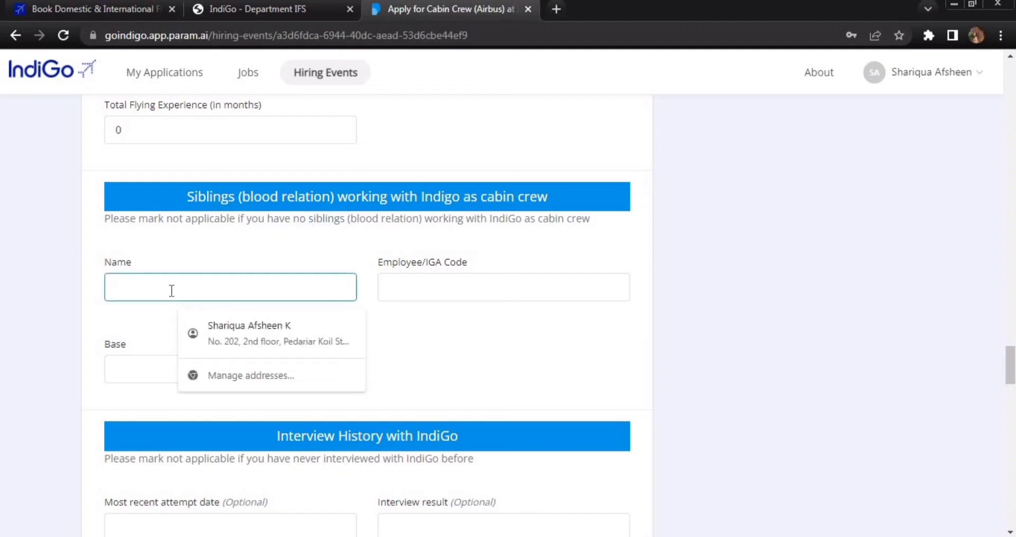
pyautogui.write('n')
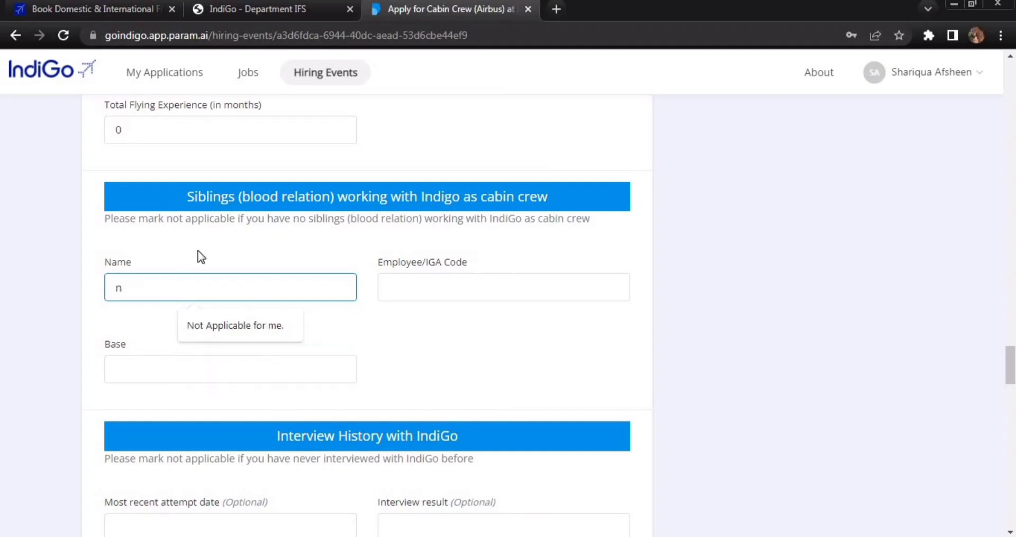
pyautogui.click(253, 324)
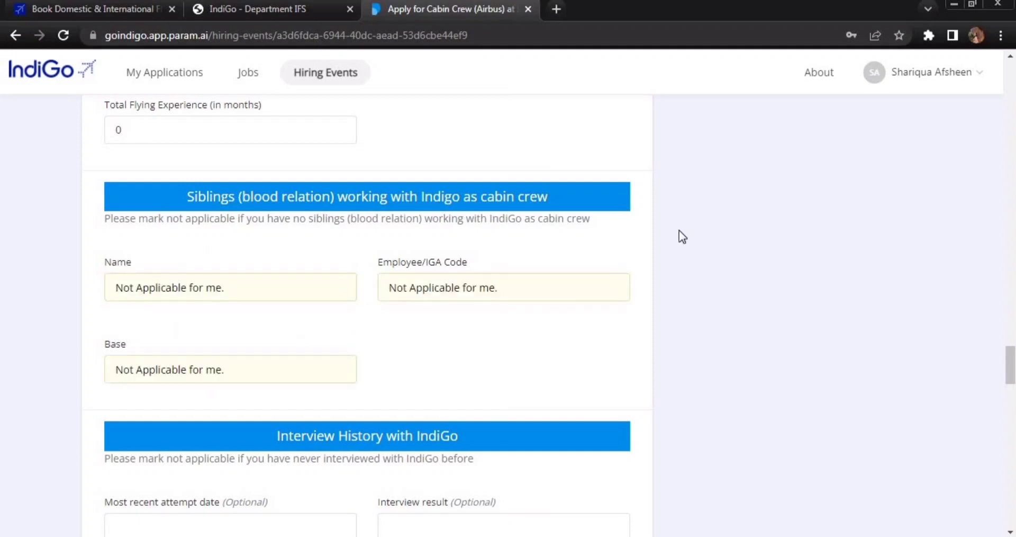
pyautogui.scroll(-3, 678, 230)
pyautogui.scroll(-3, 679, 231)
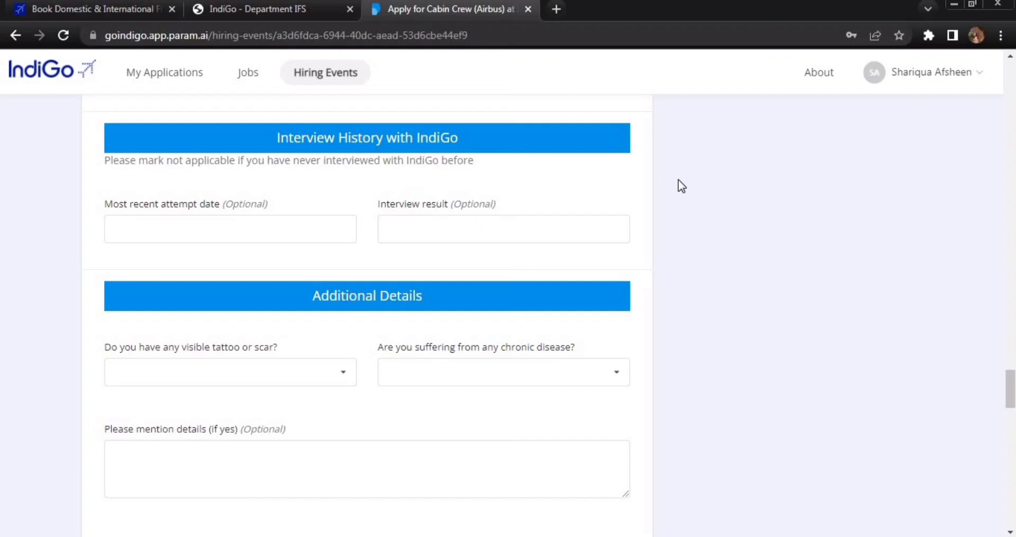
# - Answer Yes to the visible tattoo or scar question and No to chronic disease
pyautogui.scroll(-3, 681, 185)
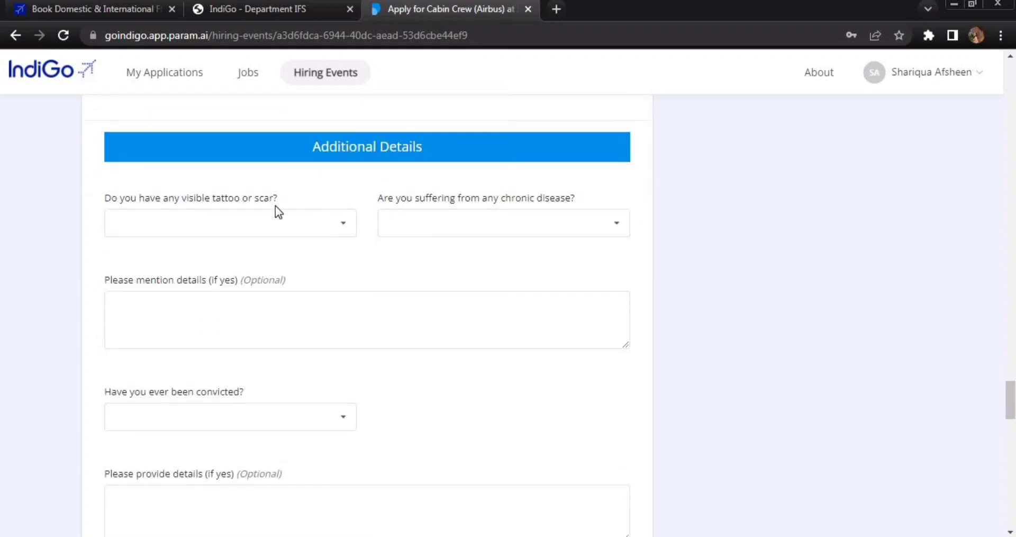
pyautogui.click(339, 227)
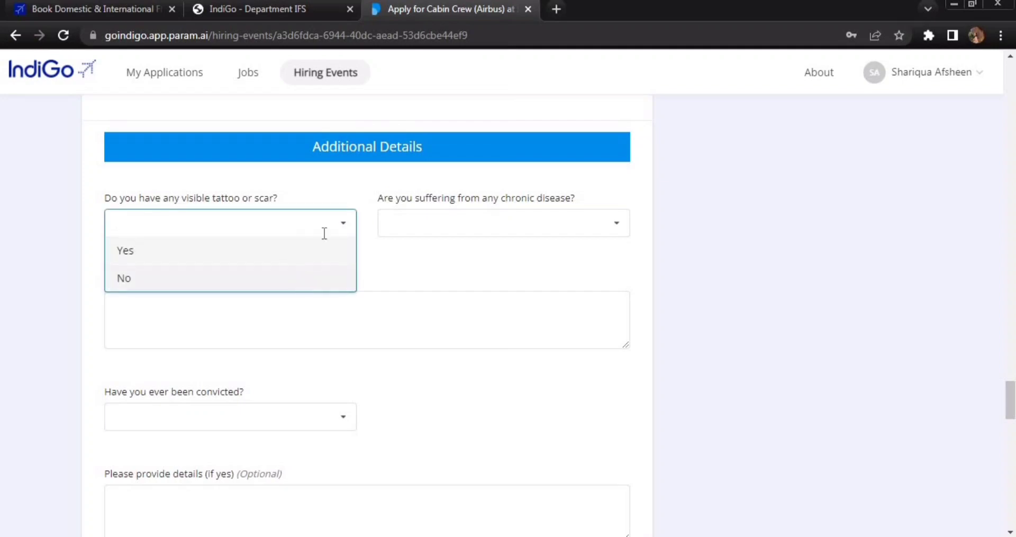
pyautogui.click(328, 248)
pyautogui.click(336, 225)
pyautogui.click(326, 250)
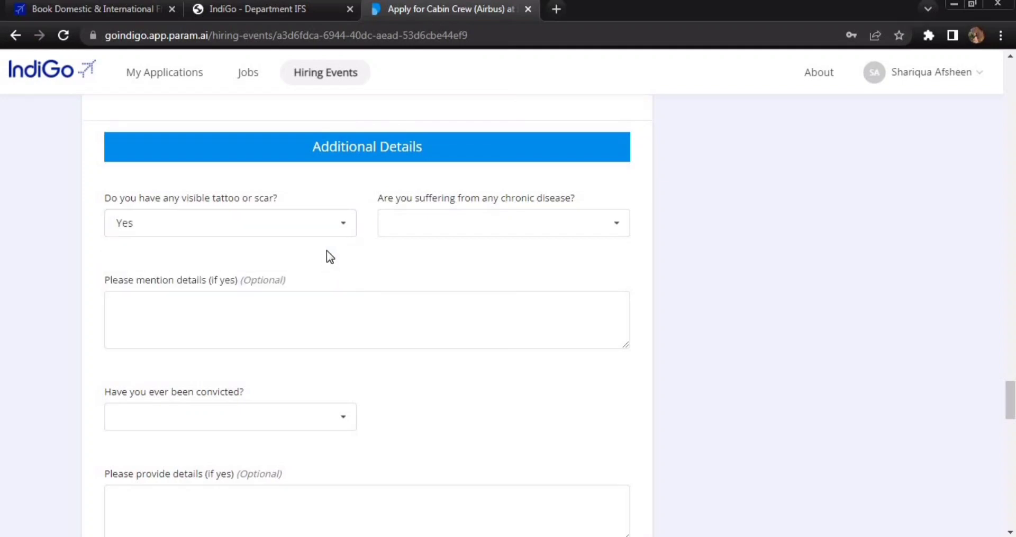
pyautogui.click(526, 217)
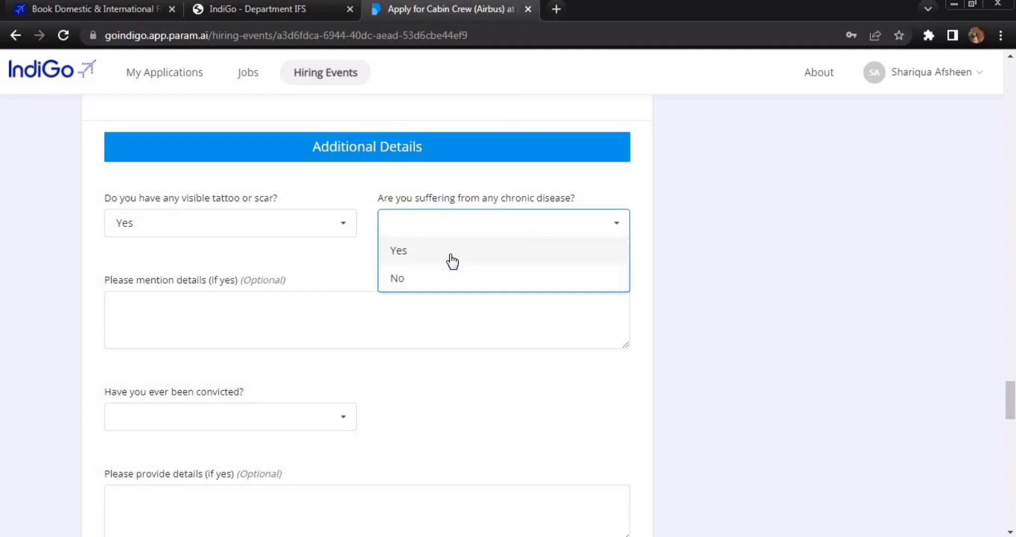
pyautogui.click(423, 250)
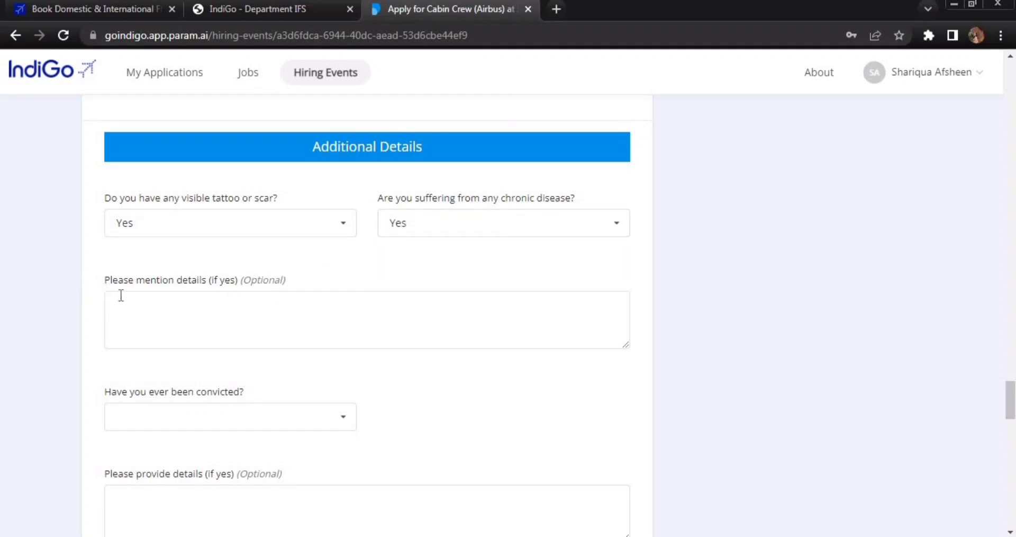
pyautogui.moveTo(104, 275); pyautogui.dragTo(209, 301)
pyautogui.click(173, 309)
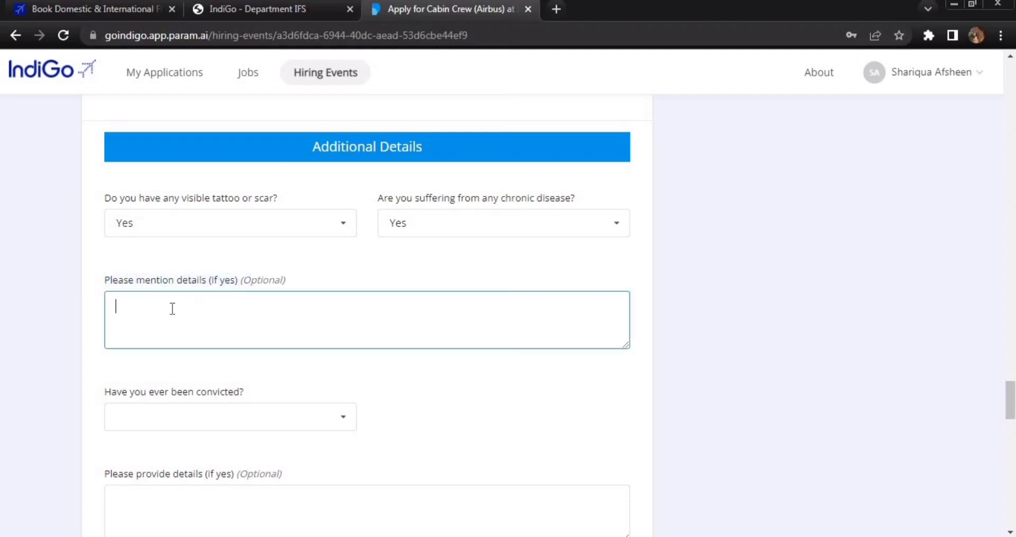
pyautogui.click(596, 229)
pyautogui.click(506, 282)
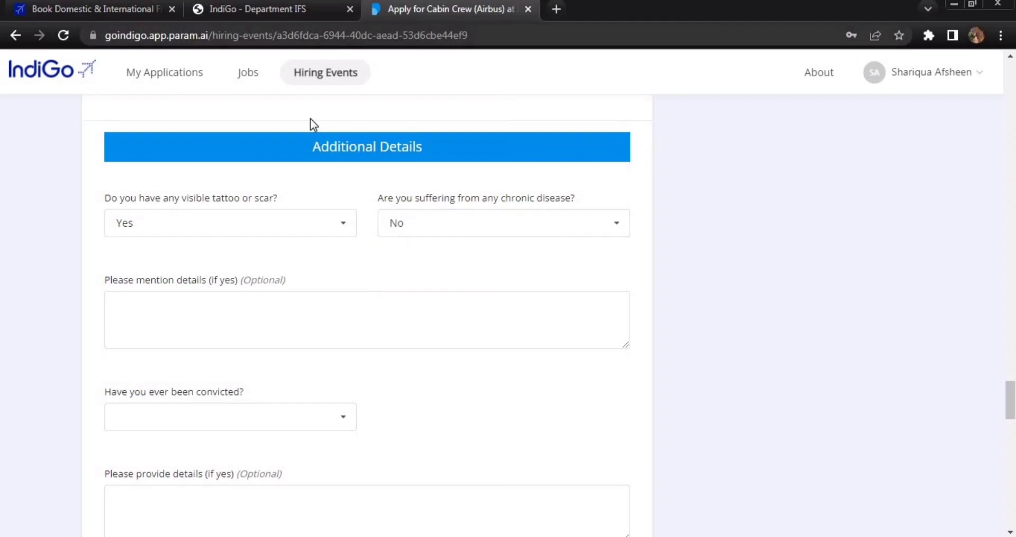
pyautogui.scroll(-3, 344, 232)
# - Answer No to the conviction question and No to having stayed outside India
pyautogui.click(342, 270)
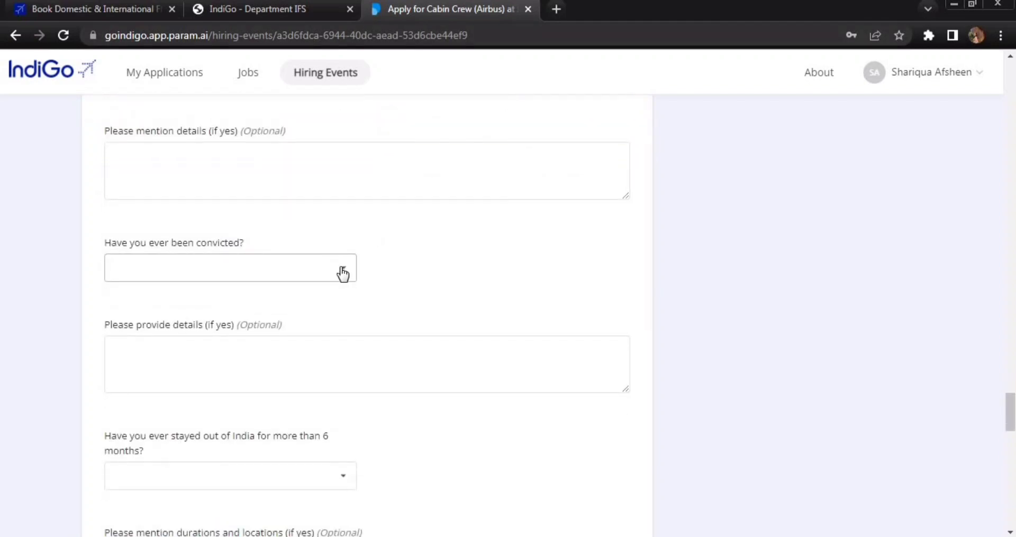
pyautogui.click(277, 320)
pyautogui.scroll(-2, 450, 254)
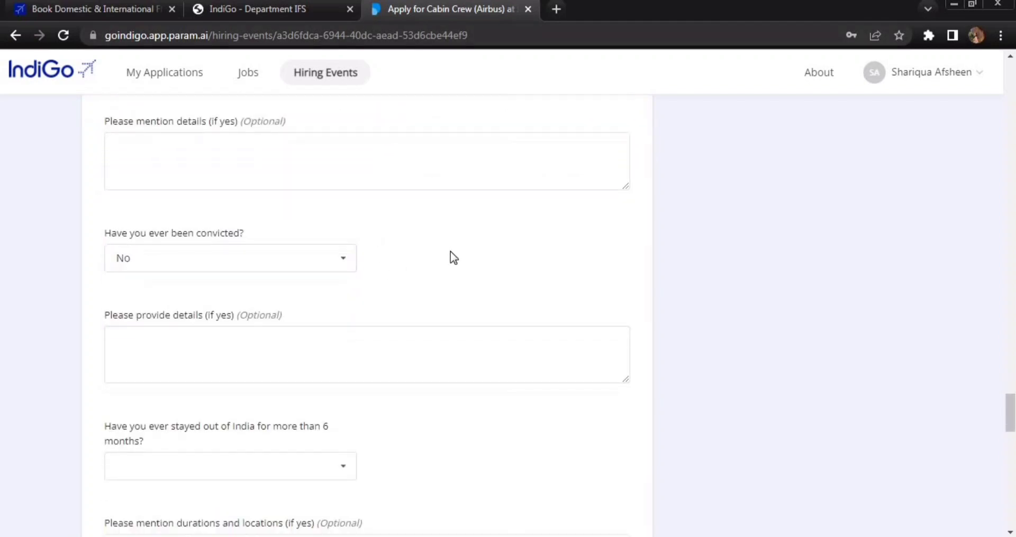
pyautogui.scroll(-3, 450, 254)
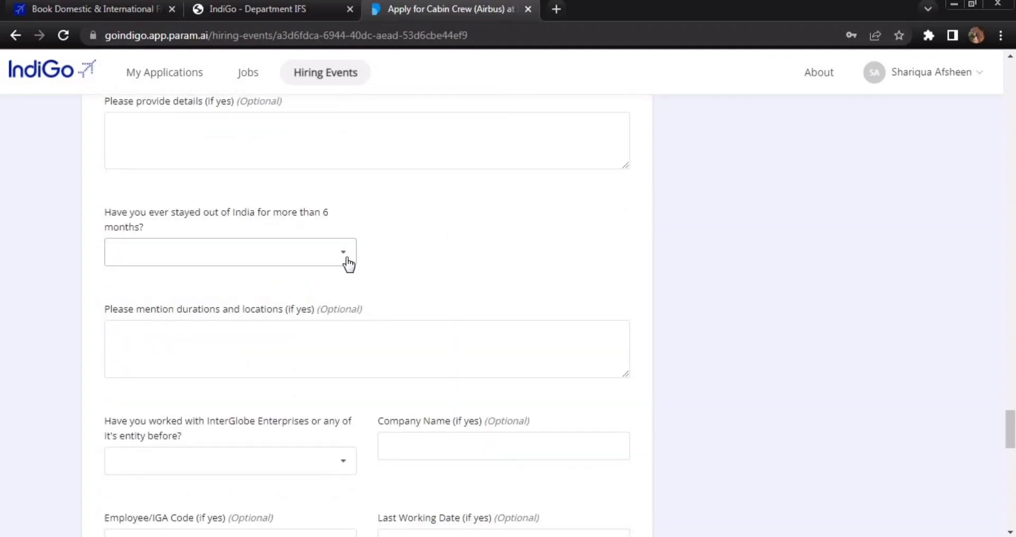
pyautogui.click(346, 262)
pyautogui.click(314, 289)
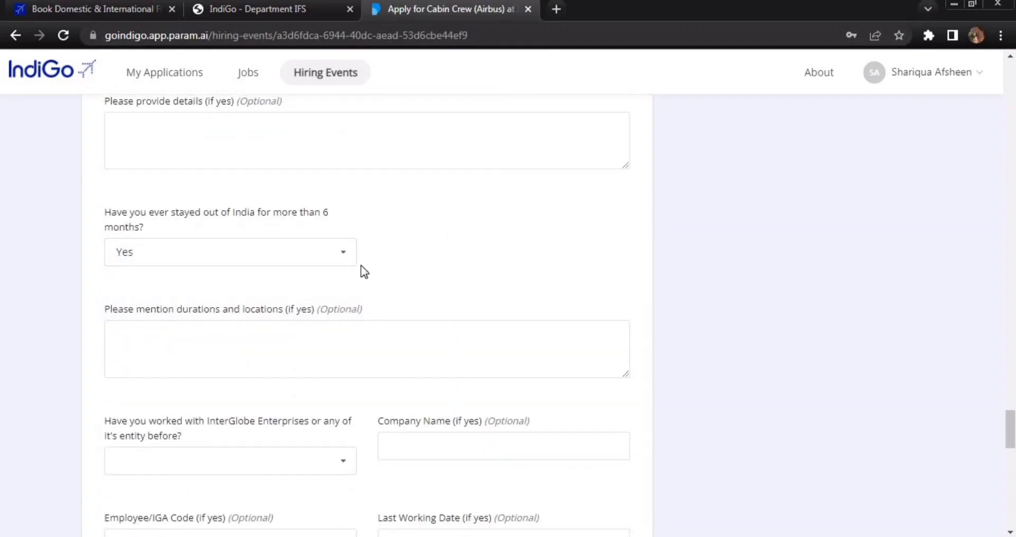
pyautogui.click(344, 256)
pyautogui.click(319, 303)
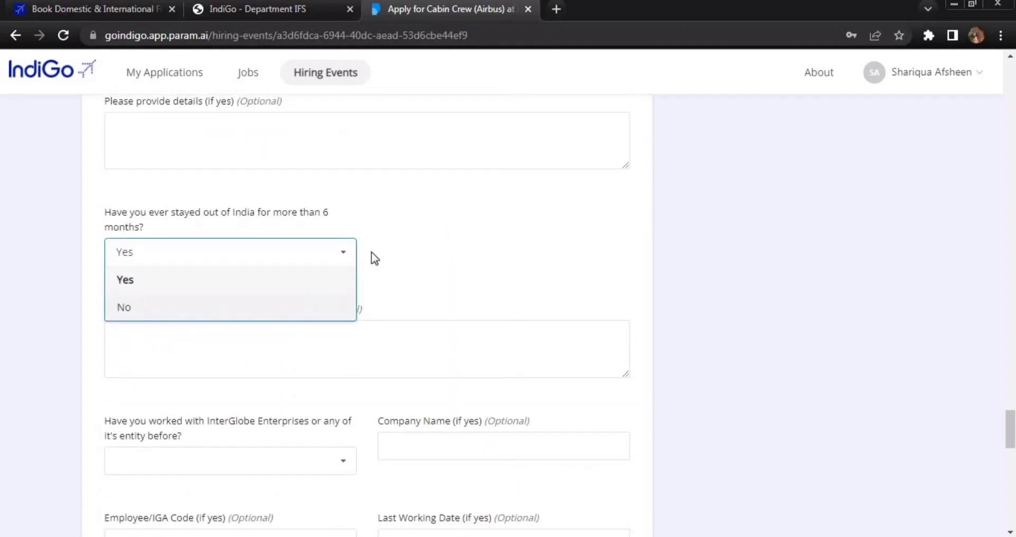
pyautogui.scroll(-4, 440, 225)
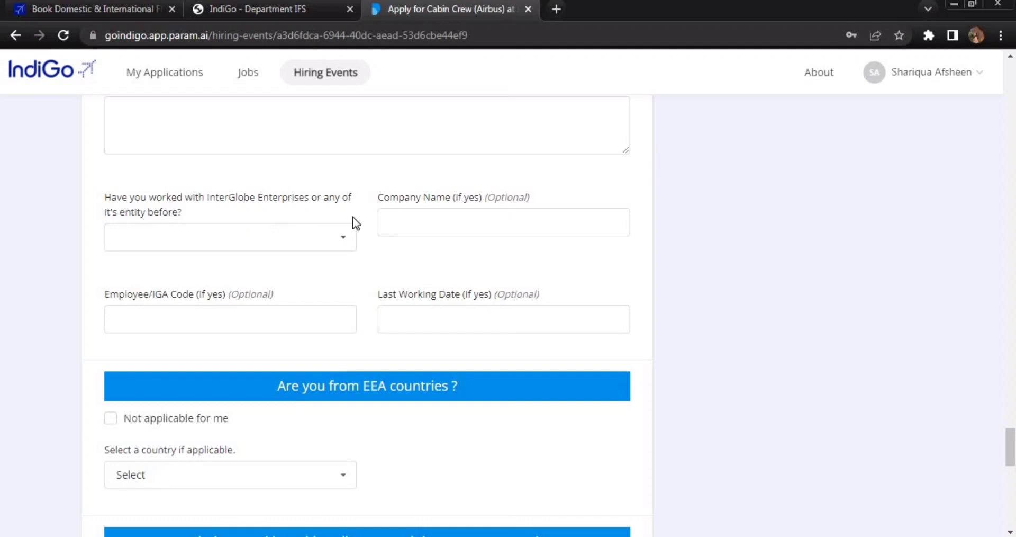
# - Set the prior InterGlobe Enterprises employment answer to Yes
pyautogui.click(343, 245)
pyautogui.click(279, 289)
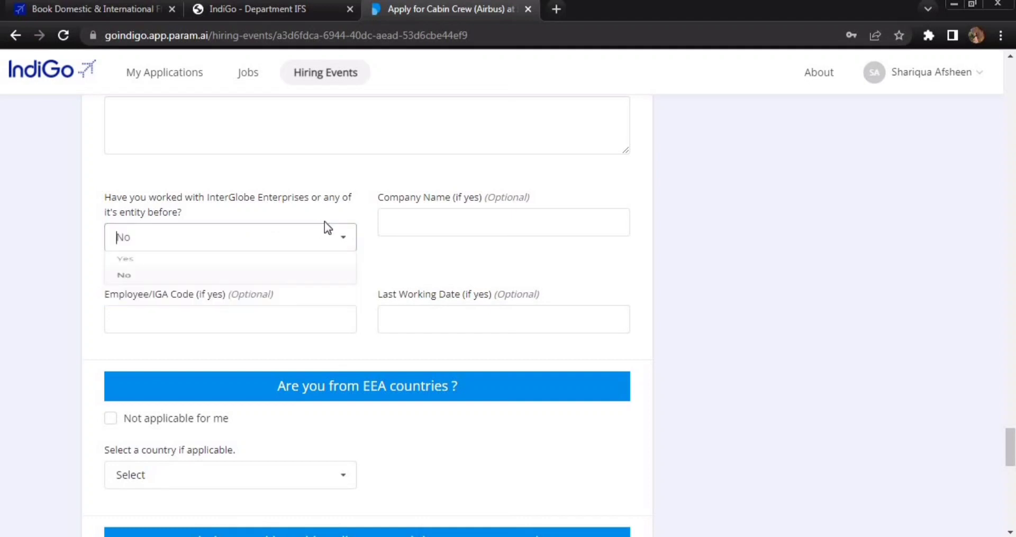
pyautogui.click(344, 241)
pyautogui.click(338, 260)
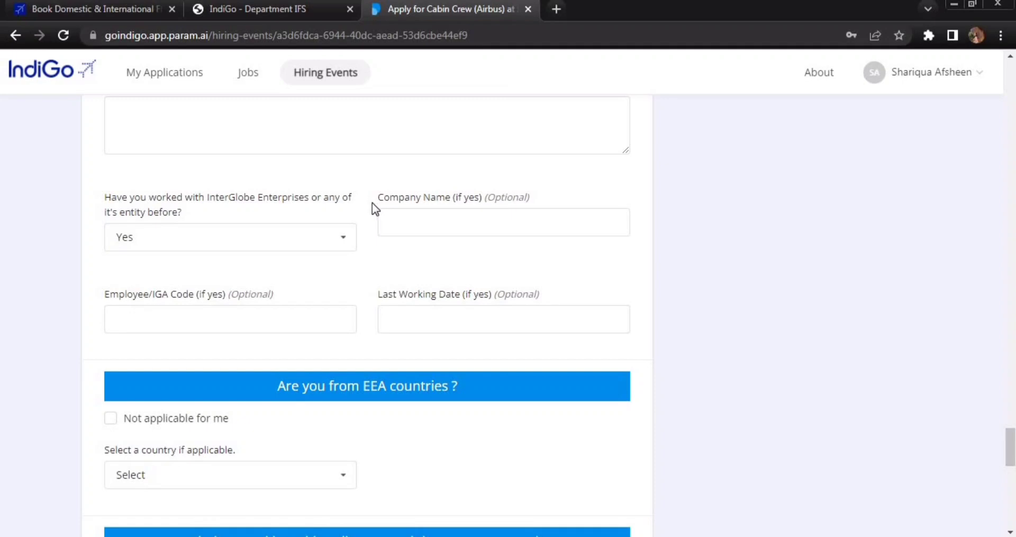
pyautogui.scroll(-4, 372, 202)
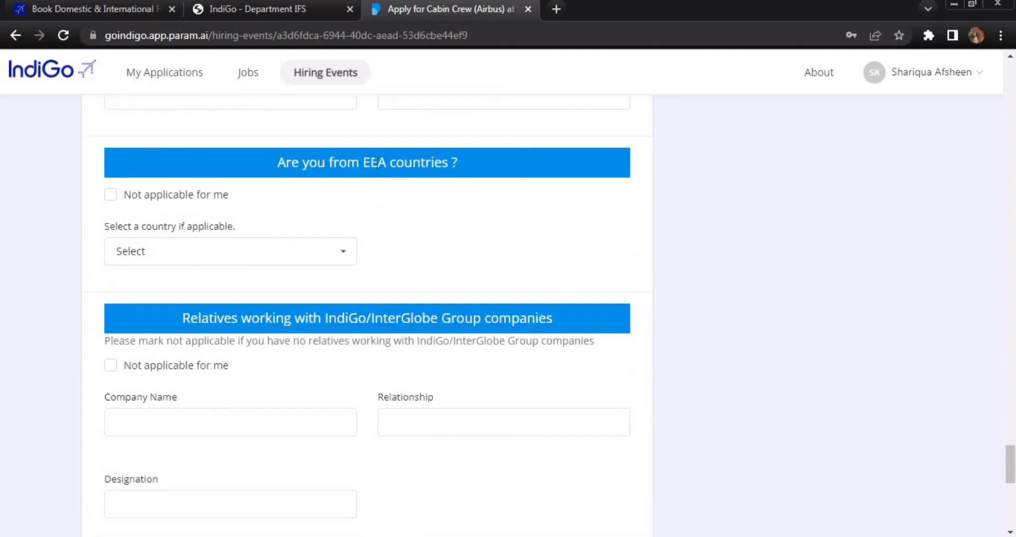
# - Leave the EEA country list unselected and tick 'Not applicable for me' for the EEA question
pyautogui.moveTo(363, 162); pyautogui.dragTo(386, 162)
pyautogui.click(422, 214)
pyautogui.click(332, 252)
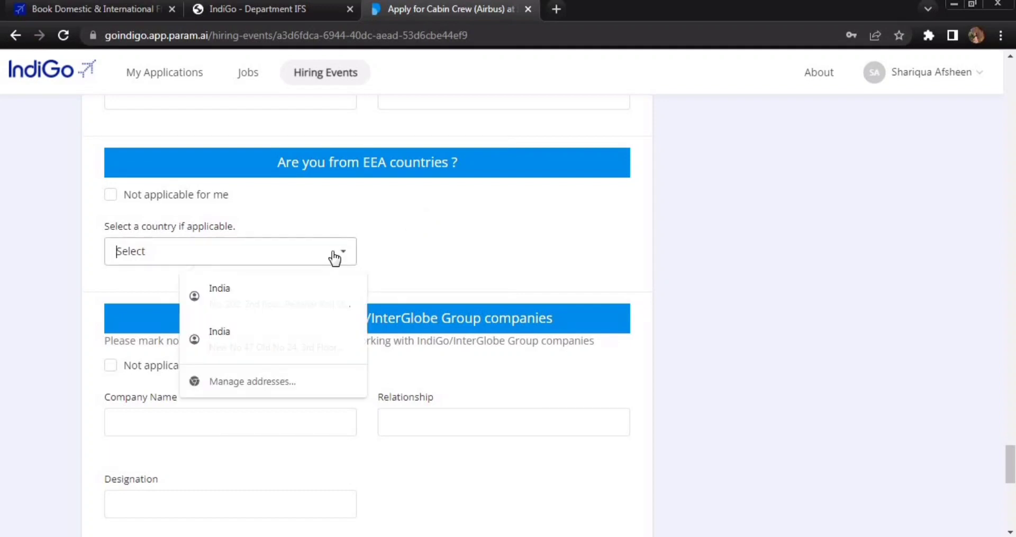
pyautogui.scroll(-10, 174, 305)
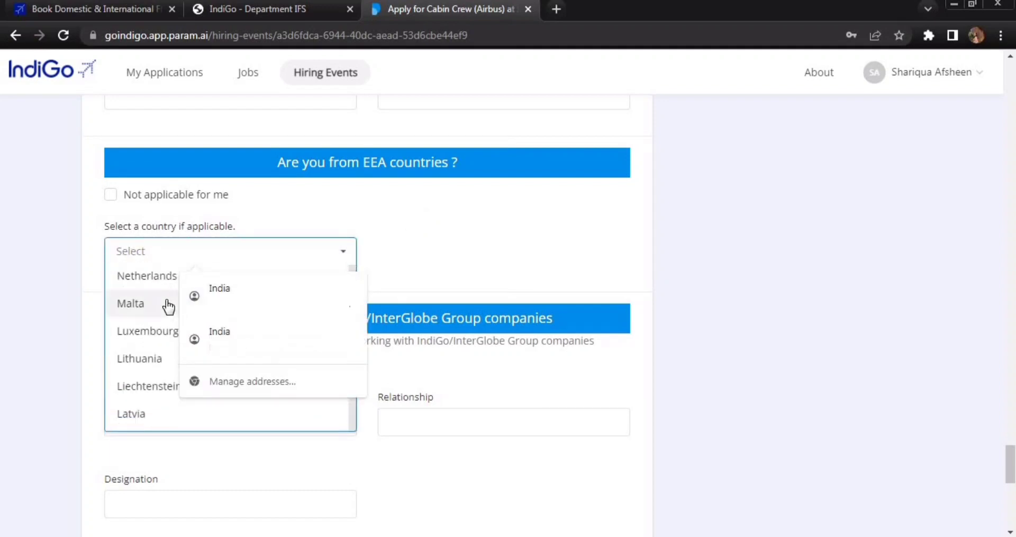
pyautogui.click(438, 236)
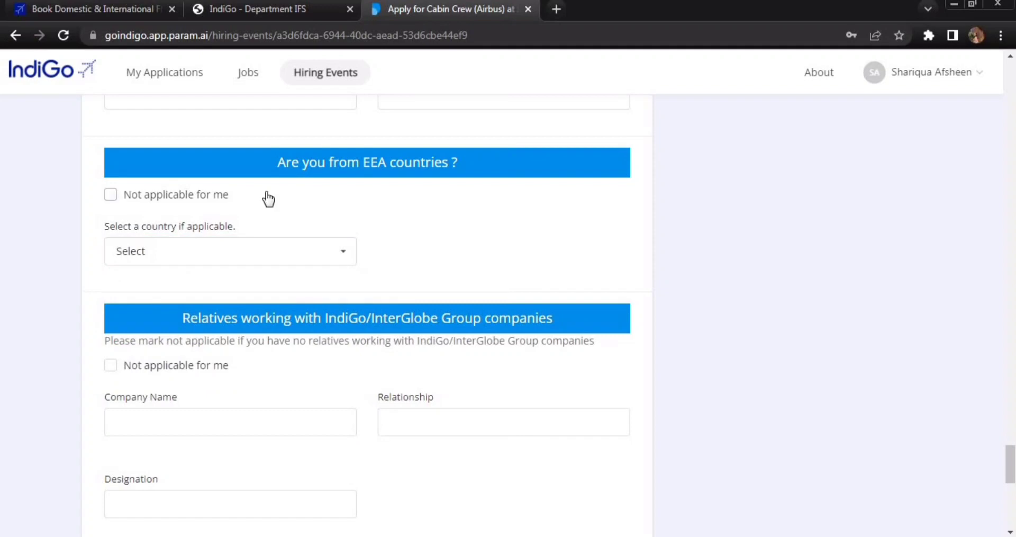
pyautogui.click(263, 193)
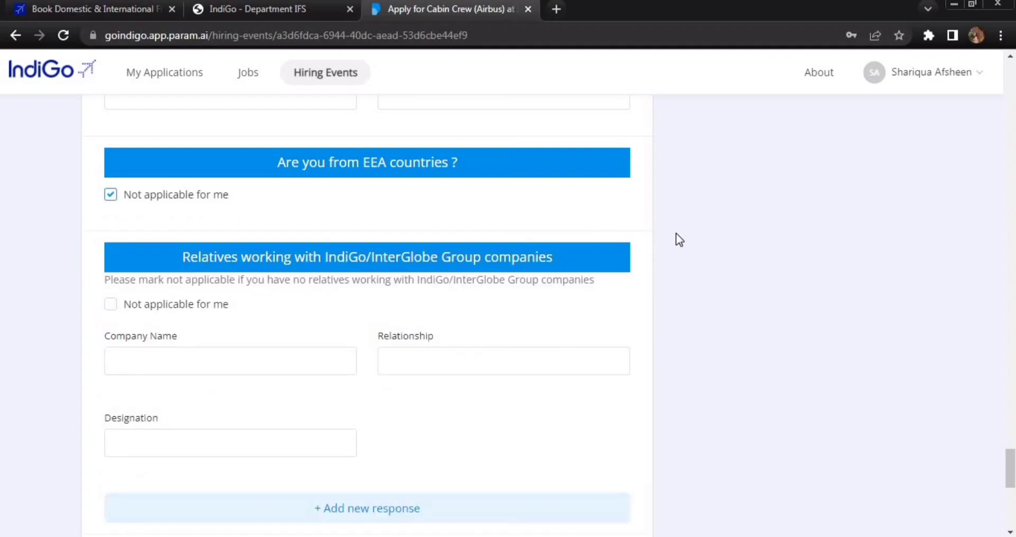
# - Leave the relatives-at-InterGlobe section unticked with its Company Name field empty
pyautogui.scroll(-1, 676, 233)
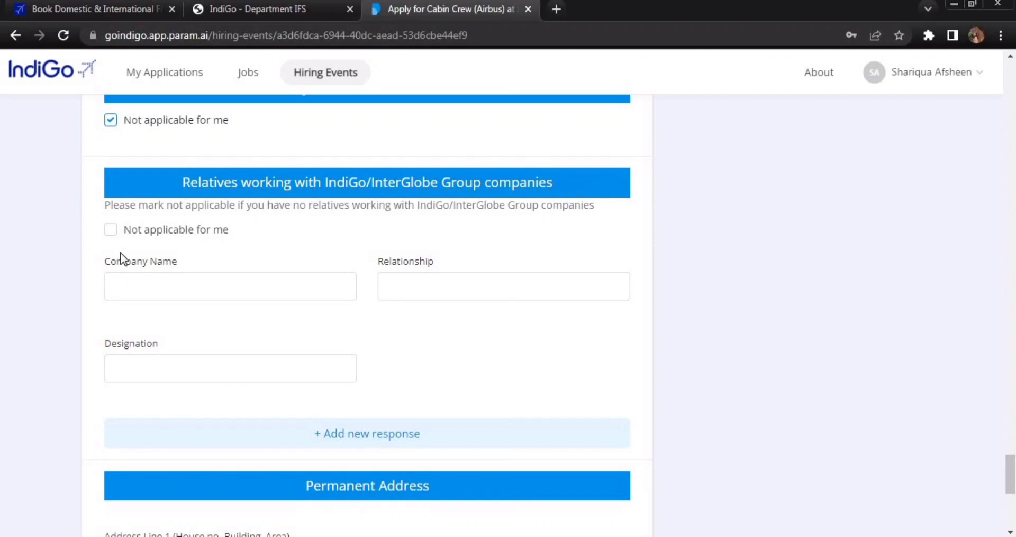
pyautogui.click(111, 229)
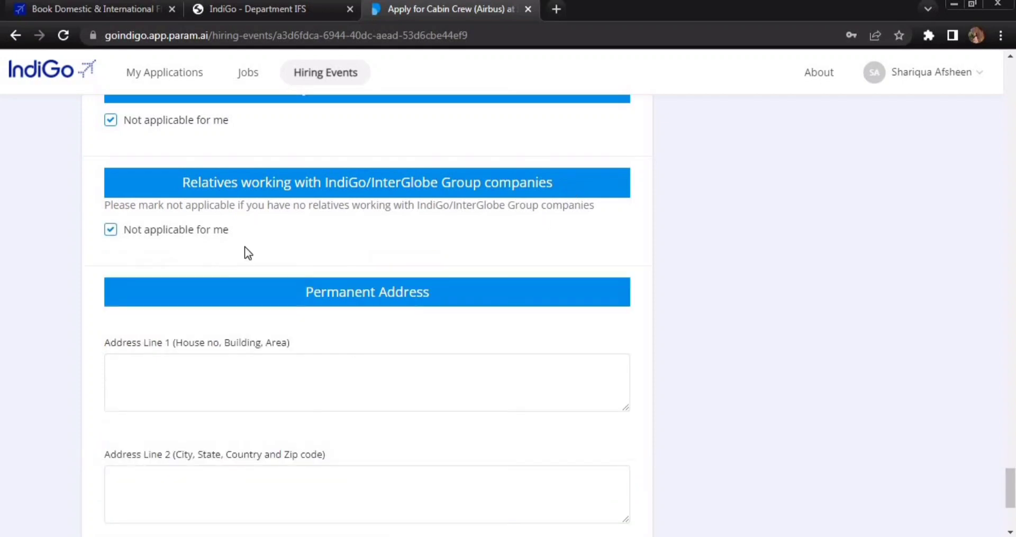
pyautogui.click(112, 231)
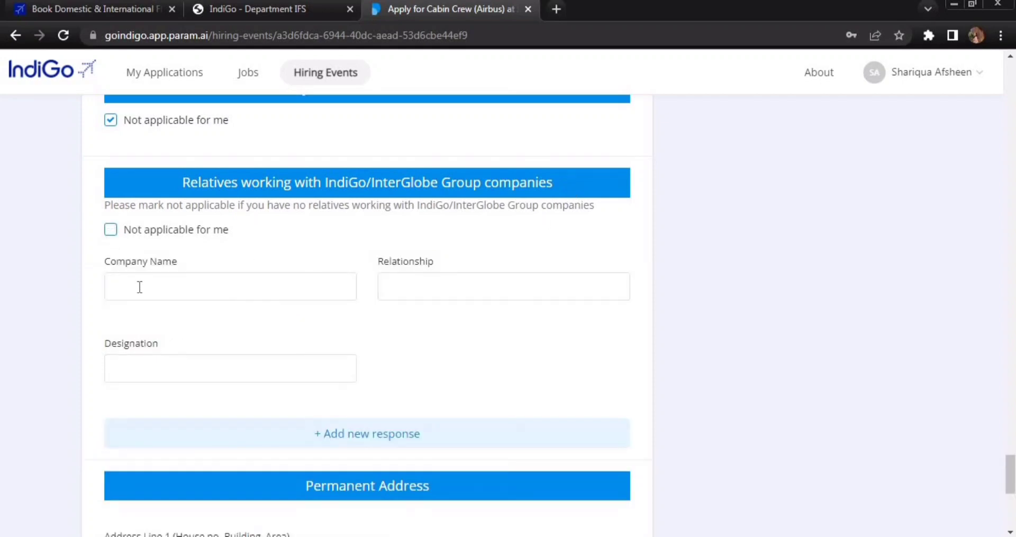
pyautogui.click(140, 287)
pyautogui.moveTo(100, 265); pyautogui.dragTo(235, 264)
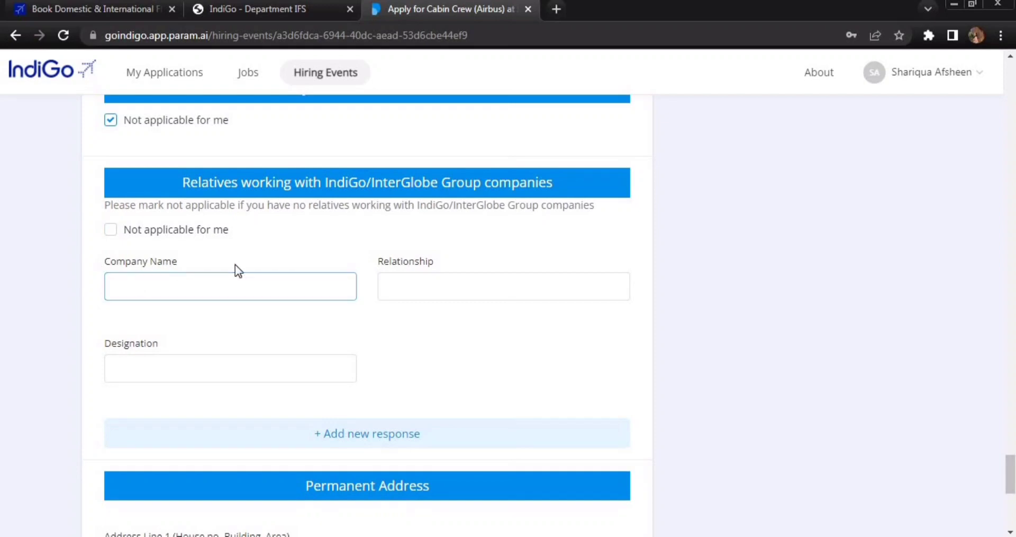
pyautogui.click(402, 340)
pyautogui.scroll(-4, 402, 339)
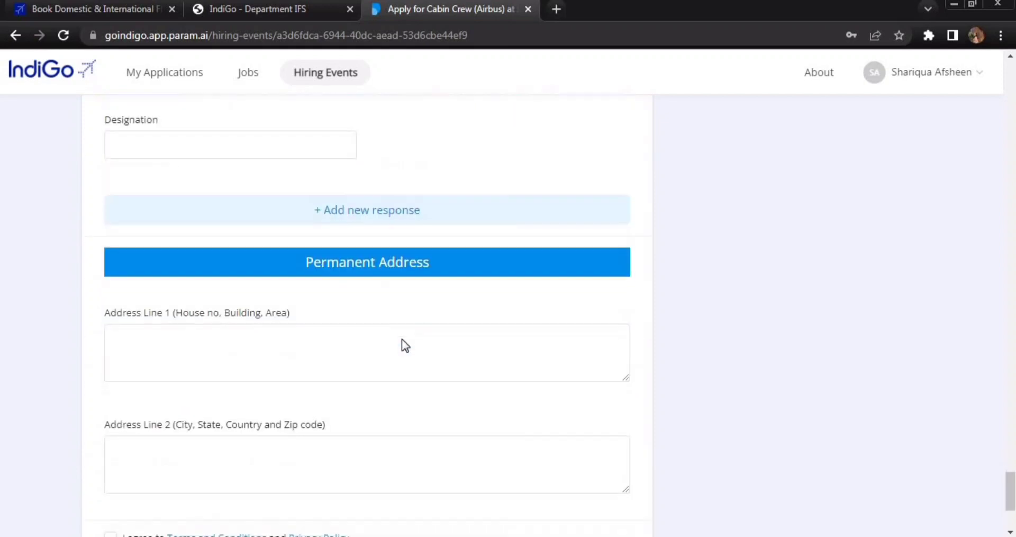
# - Accept the Terms and Conditions and Privacy Policy, then submit with Register for event
pyautogui.scroll(-2, 402, 339)
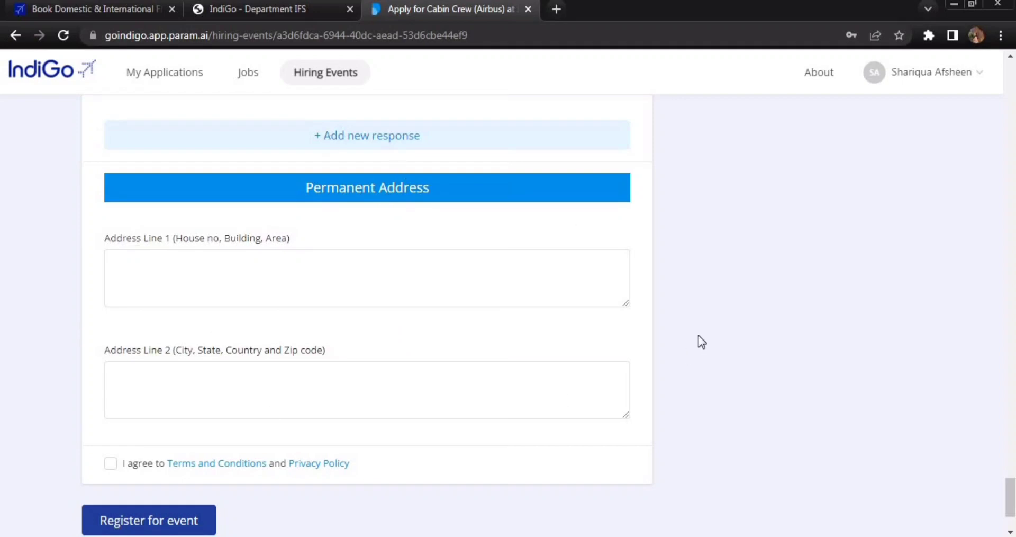
pyautogui.scroll(-2, 701, 341)
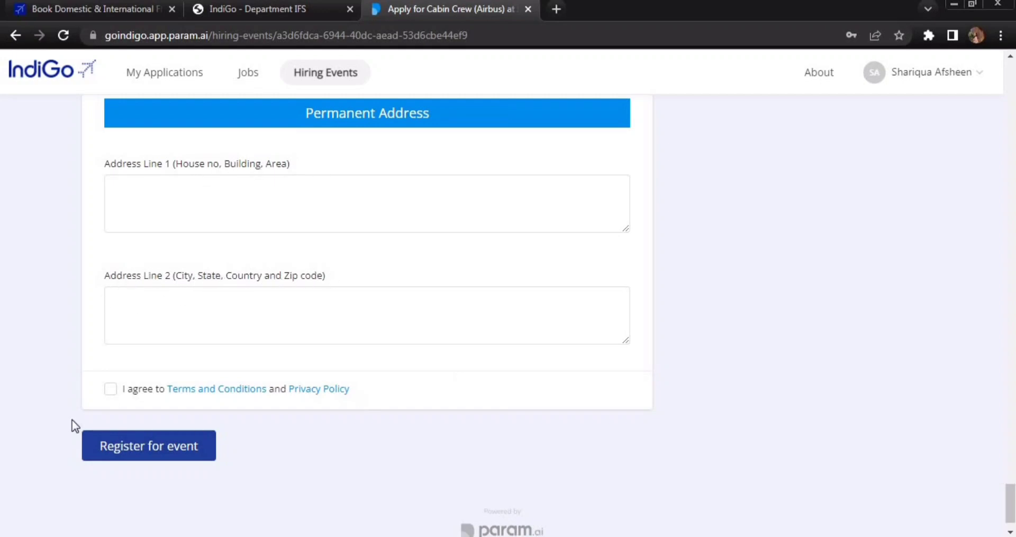
pyautogui.click(123, 395)
pyautogui.click(151, 447)
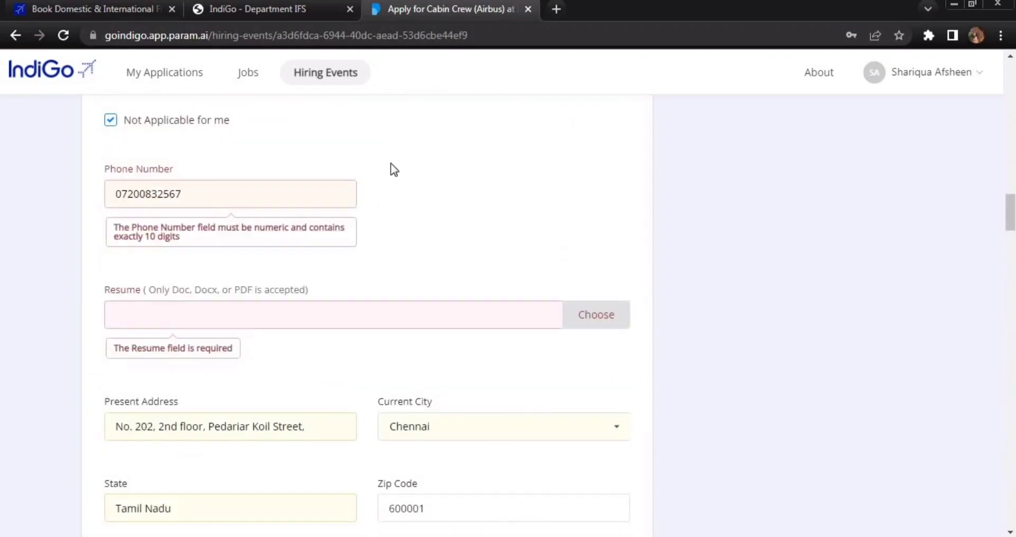
# - Scroll through the flagged errors down to the empty Permanent Address Line 1 and Line 2
pyautogui.scroll(-1, 446, 260)
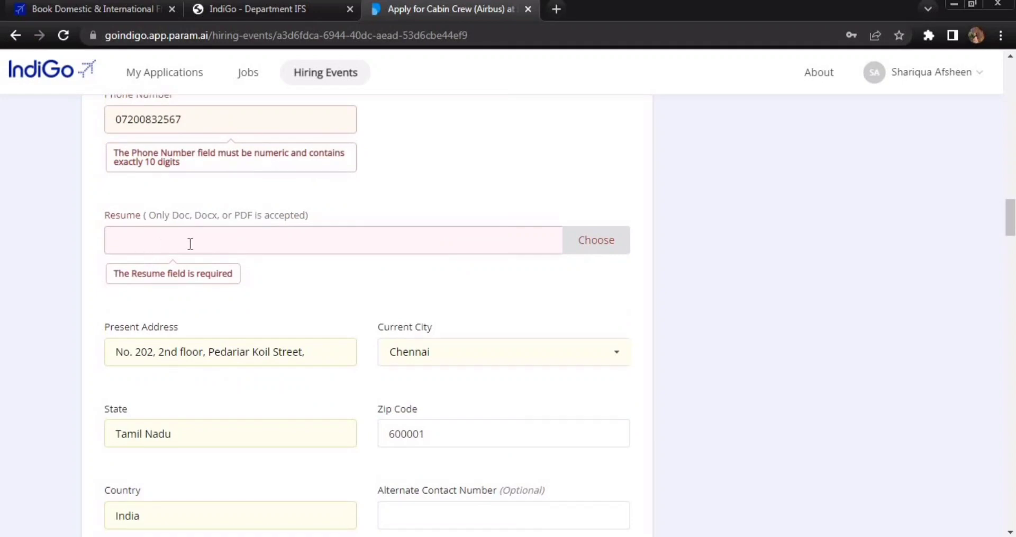
pyautogui.scroll(-5, 507, 244)
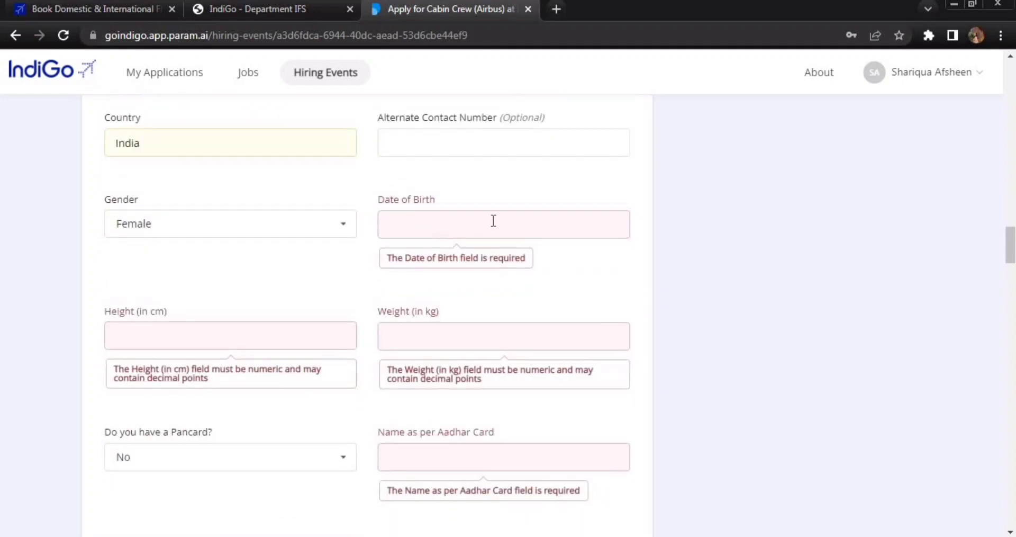
pyautogui.scroll(-1, 508, 270)
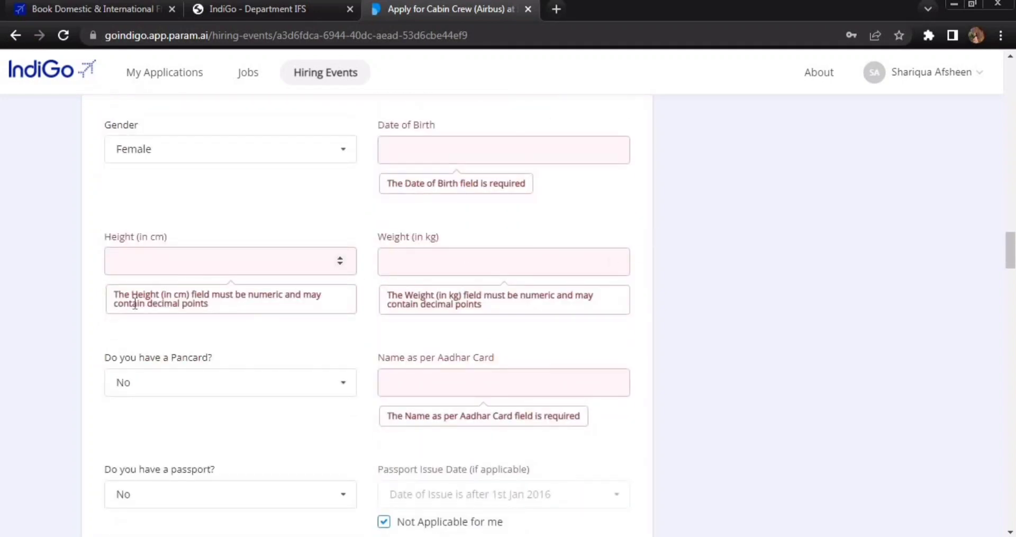
pyautogui.scroll(-3, 418, 292)
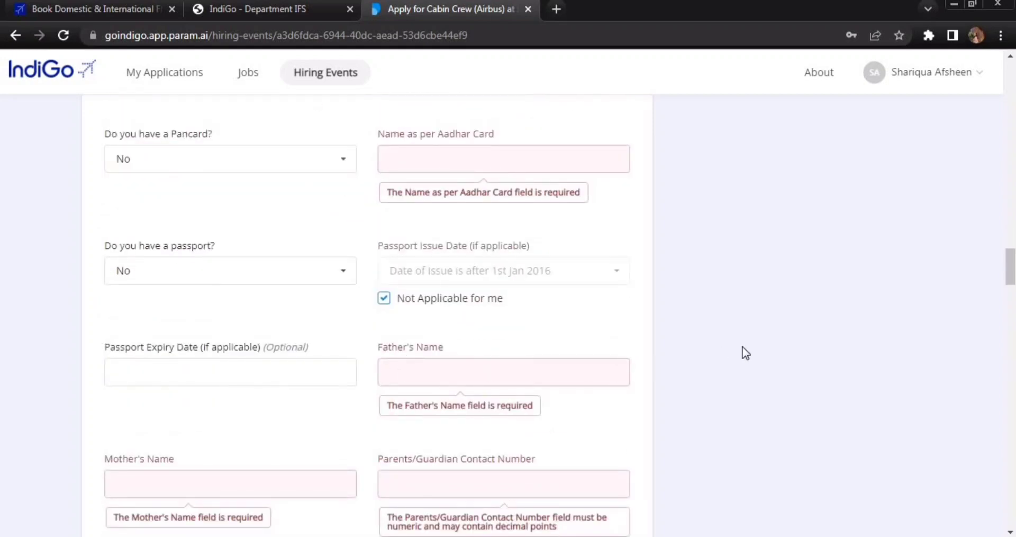
pyautogui.scroll(-1, 757, 350)
pyautogui.scroll(-20, 761, 349)
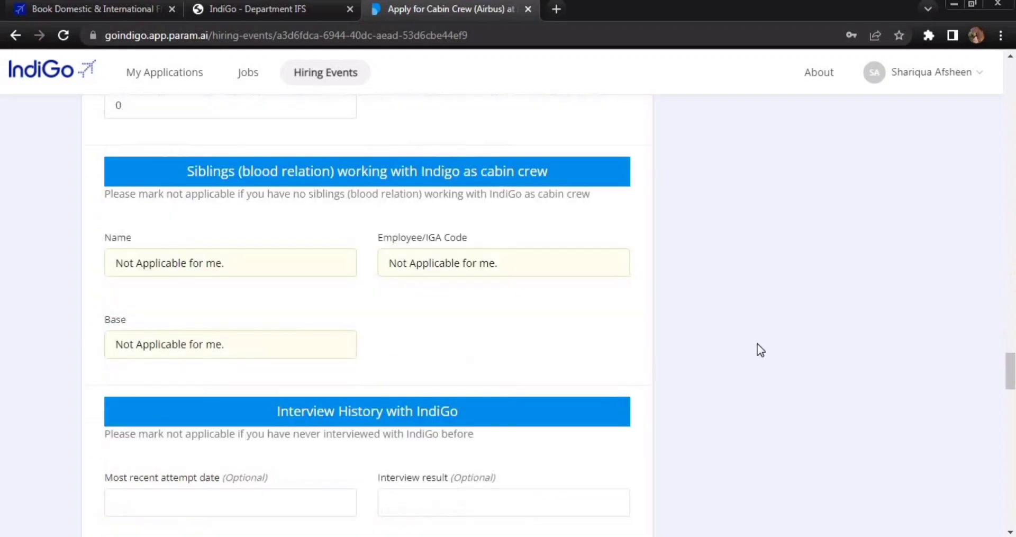
pyautogui.scroll(-20, 761, 350)
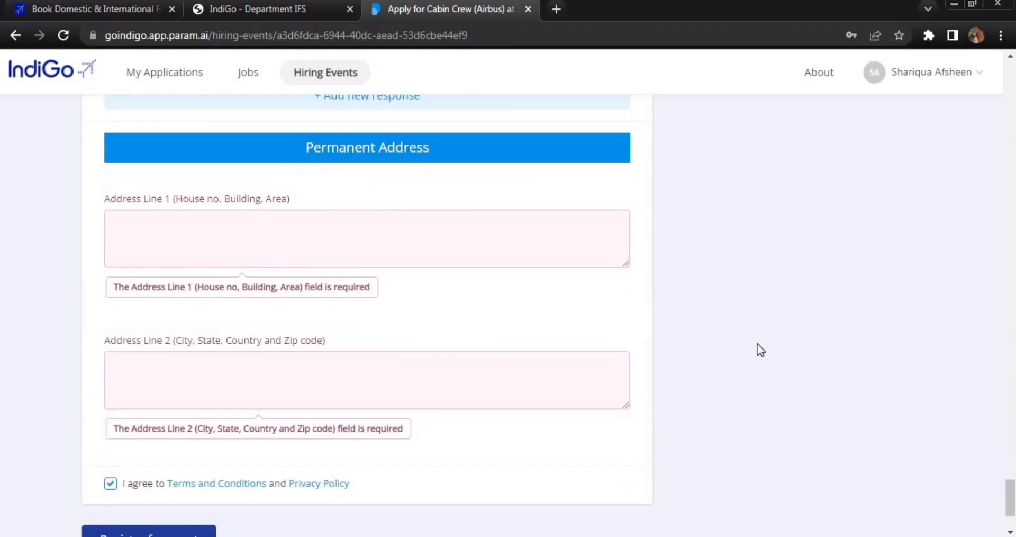